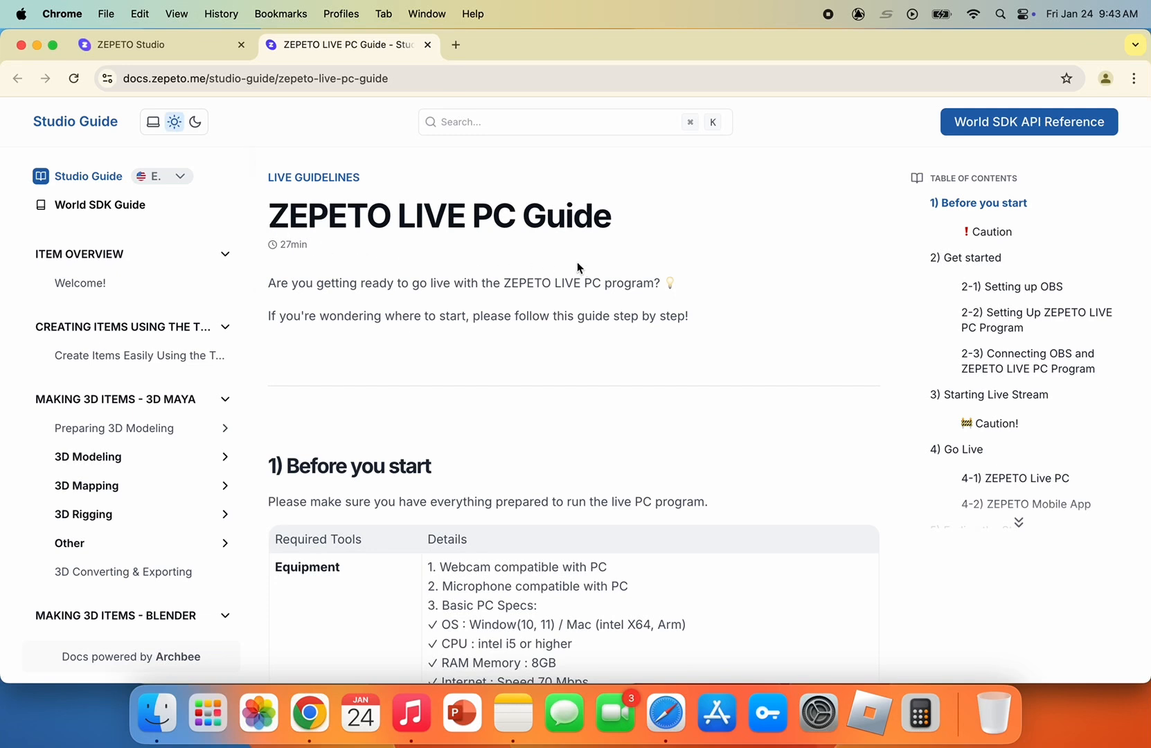
Open the macOS download of the ZEPETO Live PC Program from the guide's software requirements and choose ID/Email sign-in
scroll(696, 406, down, 5)
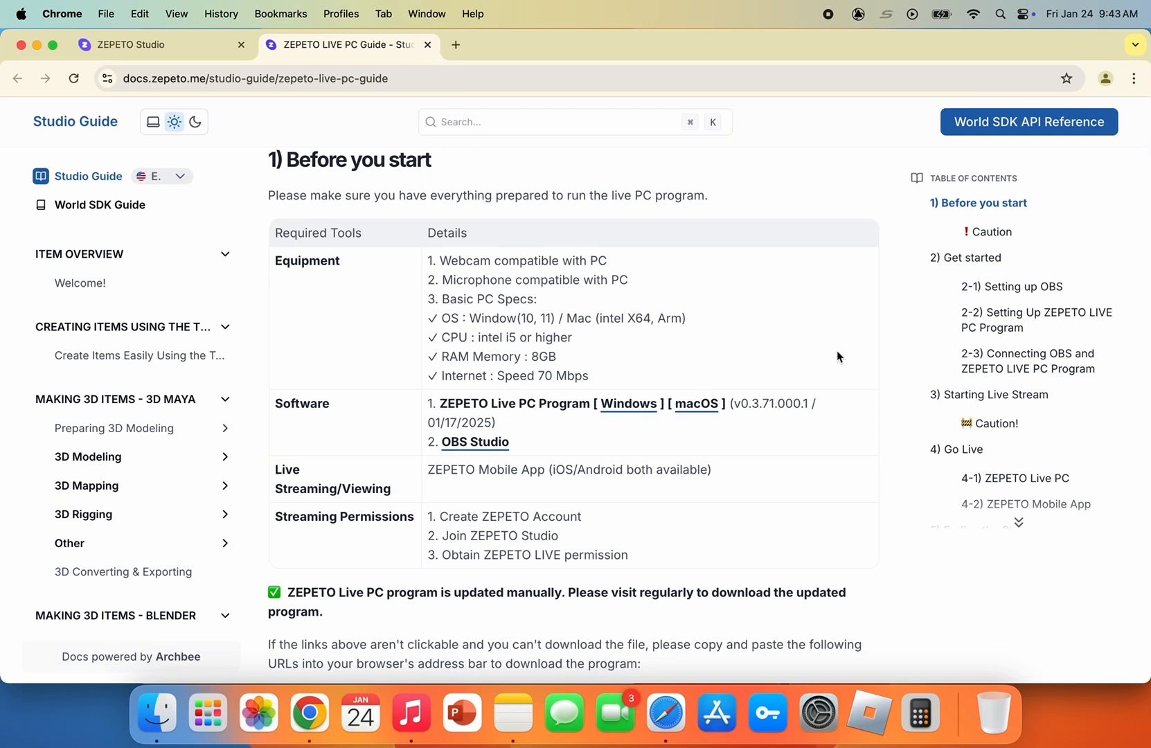
click(712, 408)
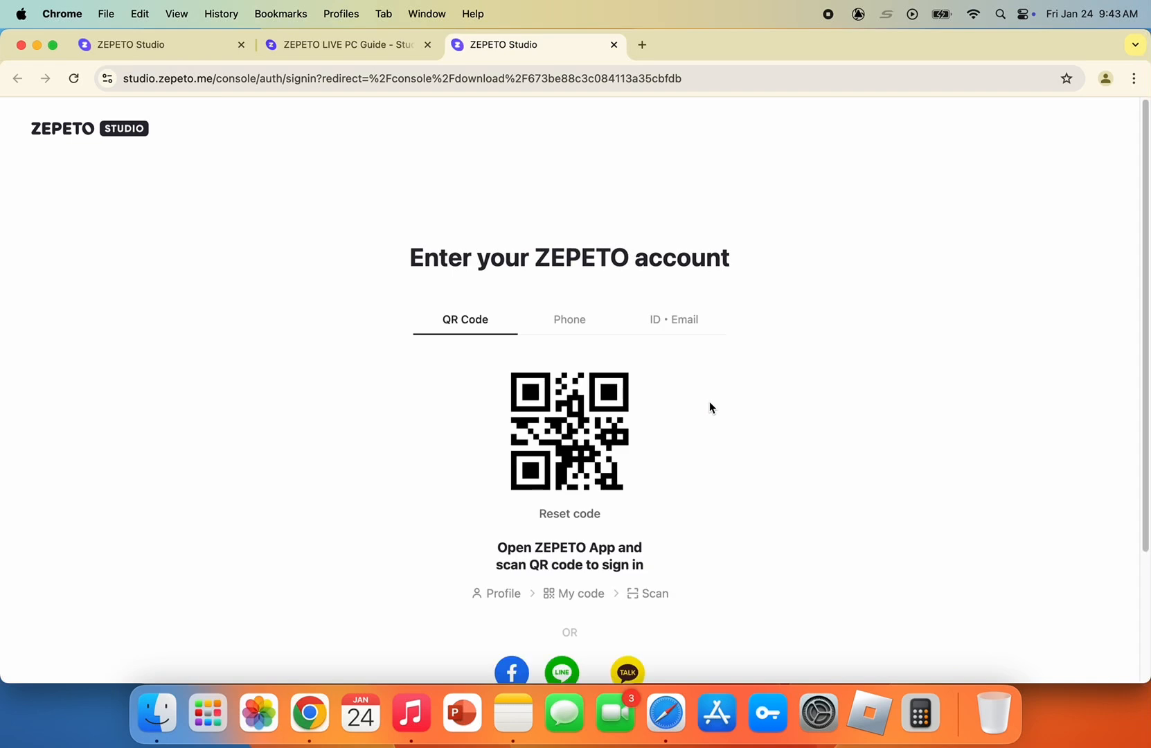
click(684, 320)
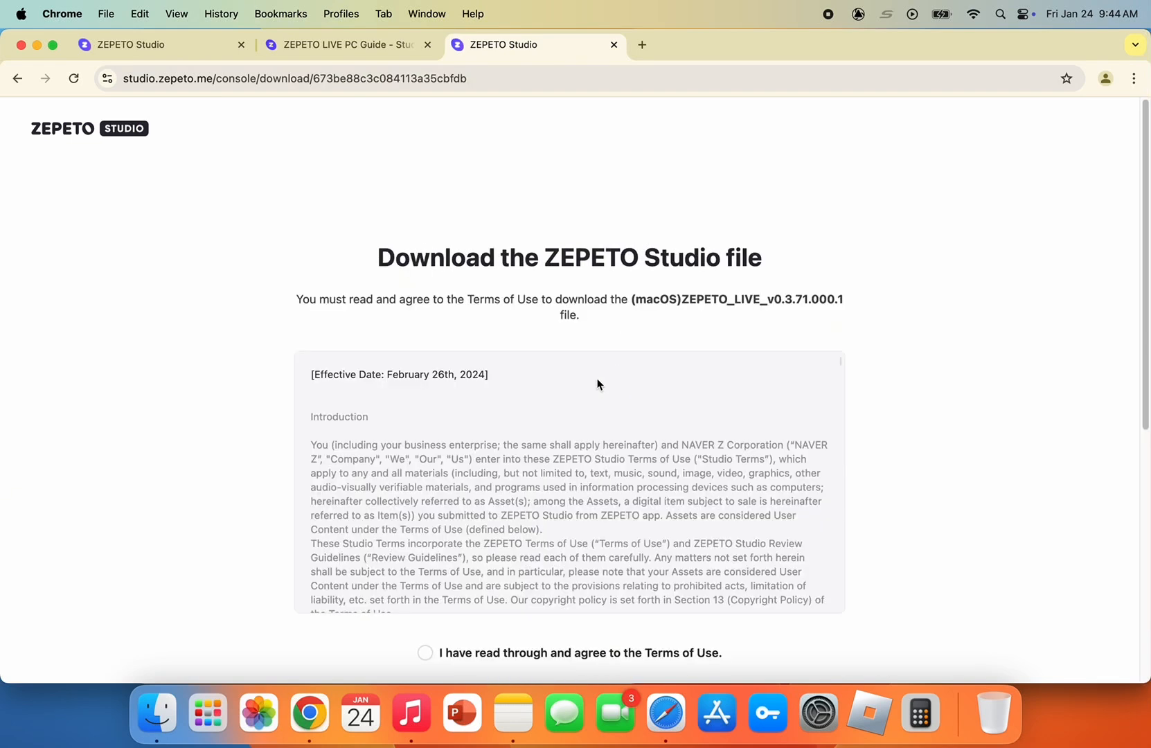
scroll(550, 418, down, 2)
scroll(548, 418, up, 2)
scroll(1001, 310, down, 2)
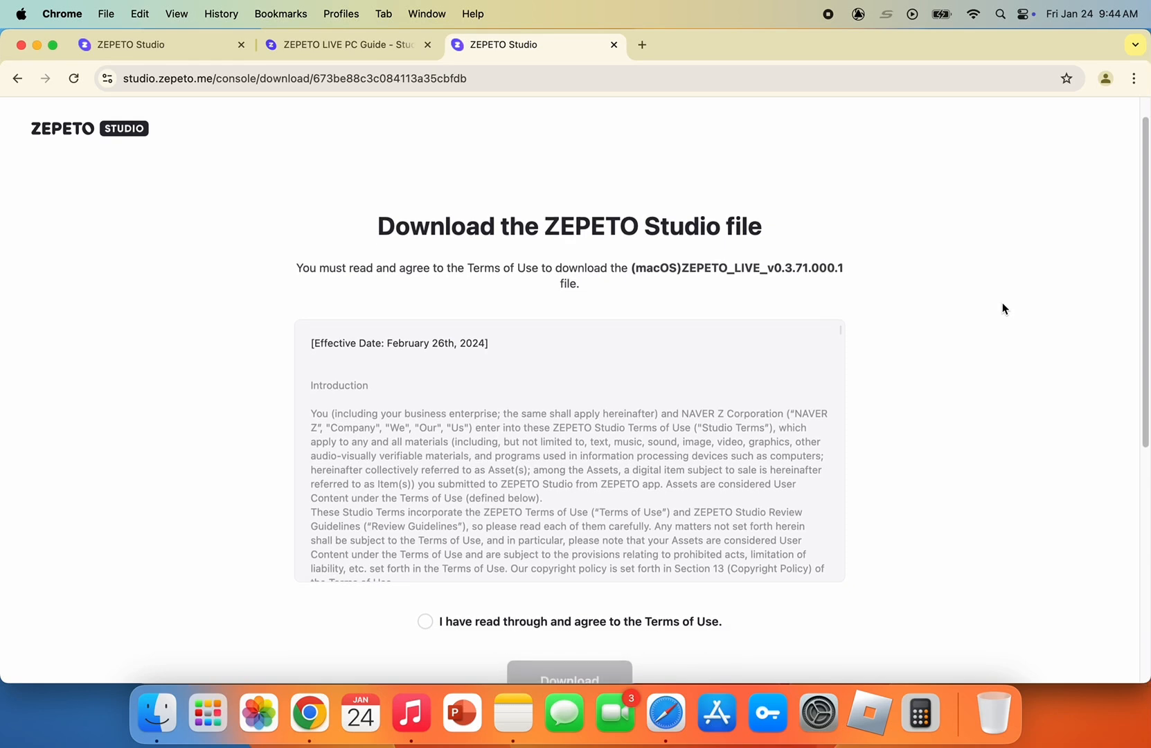
Read through the ZEPETO Studio Terms of Use to the end, agree to them, and download the (macOS)ZEPETO_LIVE_v0.3.71.000.1 file
scroll(835, 343, down, 2)
scroll(838, 355, down, 3)
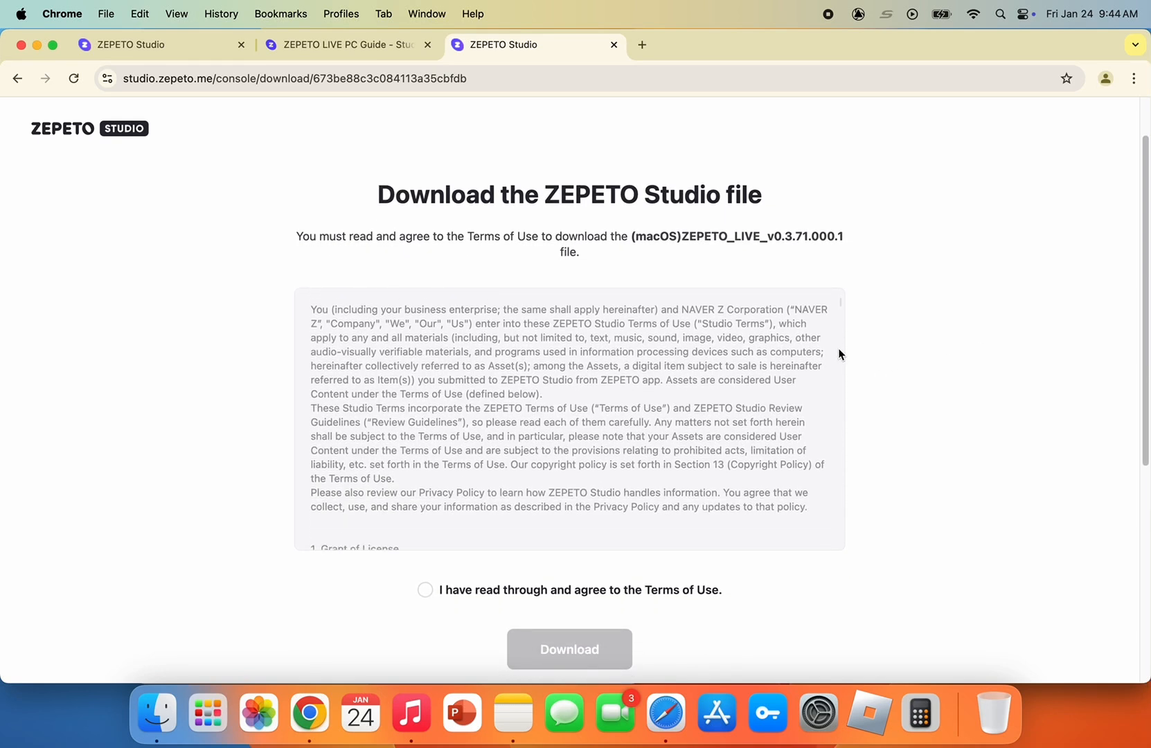
scroll(838, 354, down, 10)
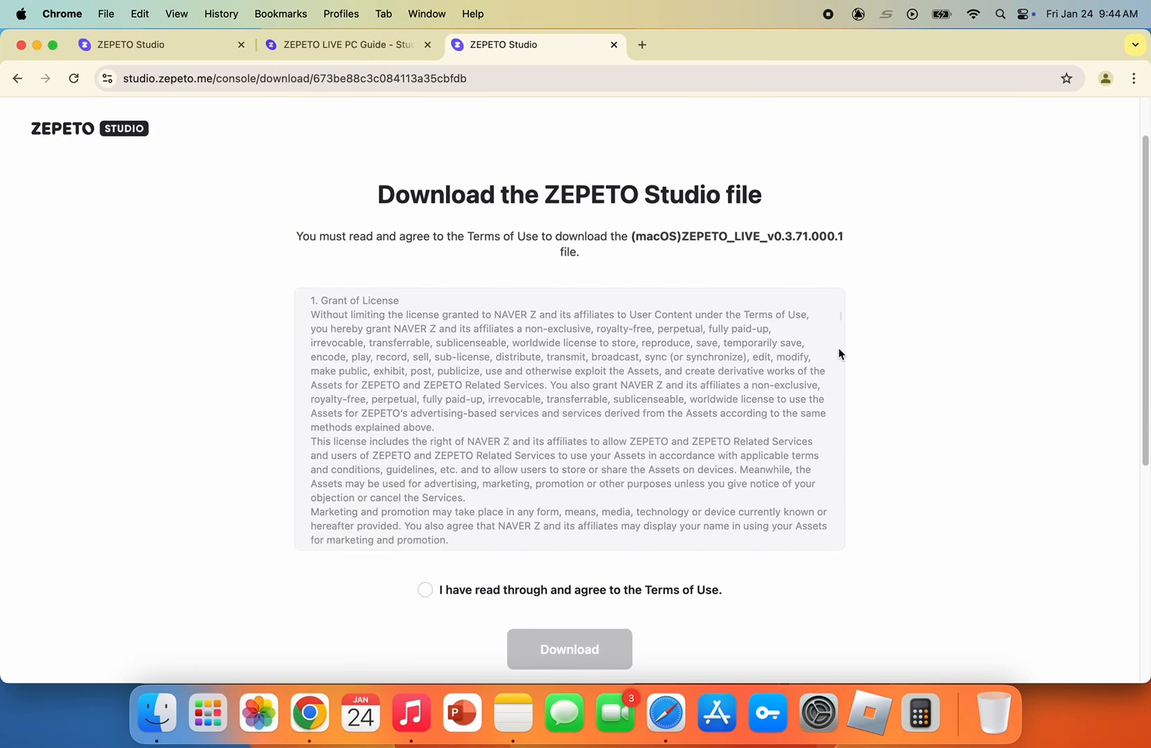
scroll(838, 354, down, 10)
scroll(838, 354, down, 11)
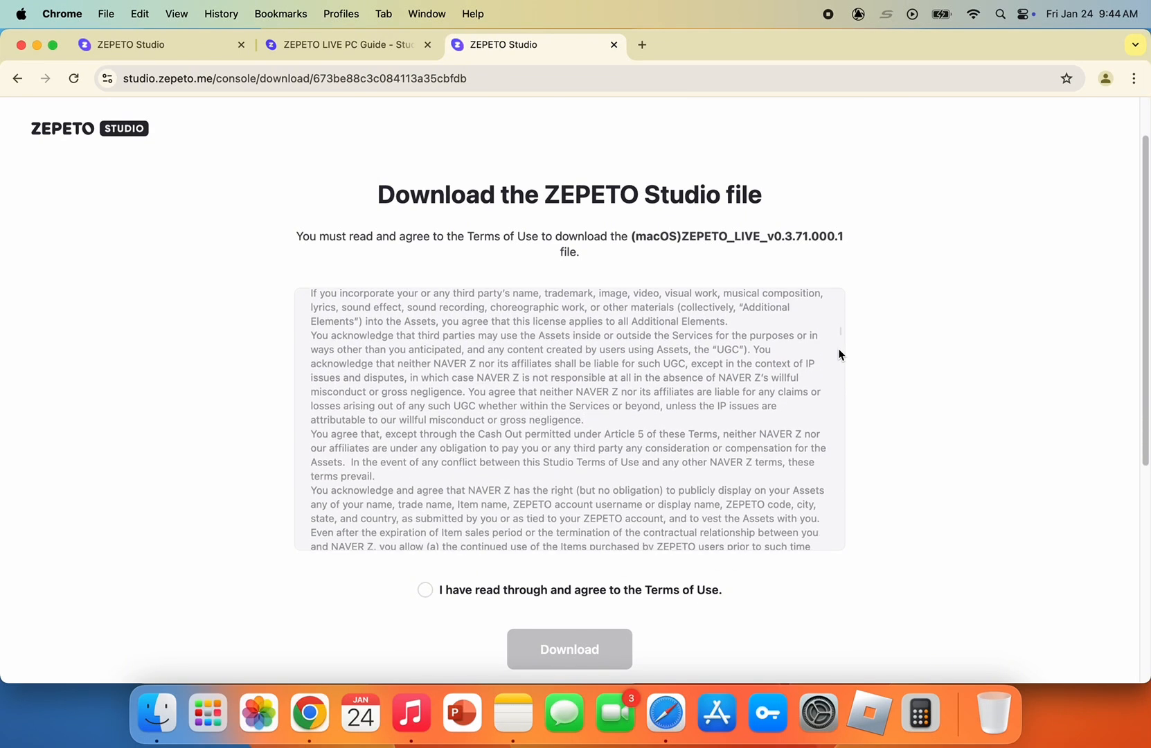
scroll(837, 409, down, 11)
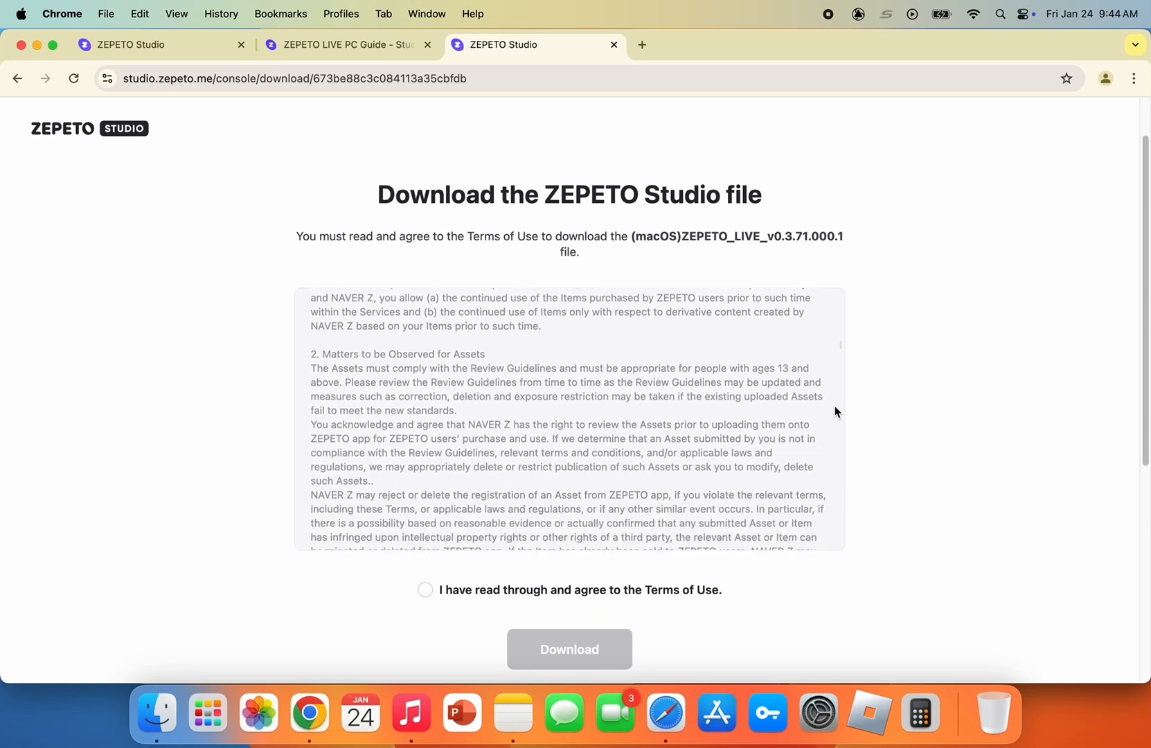
scroll(835, 411, down, 14)
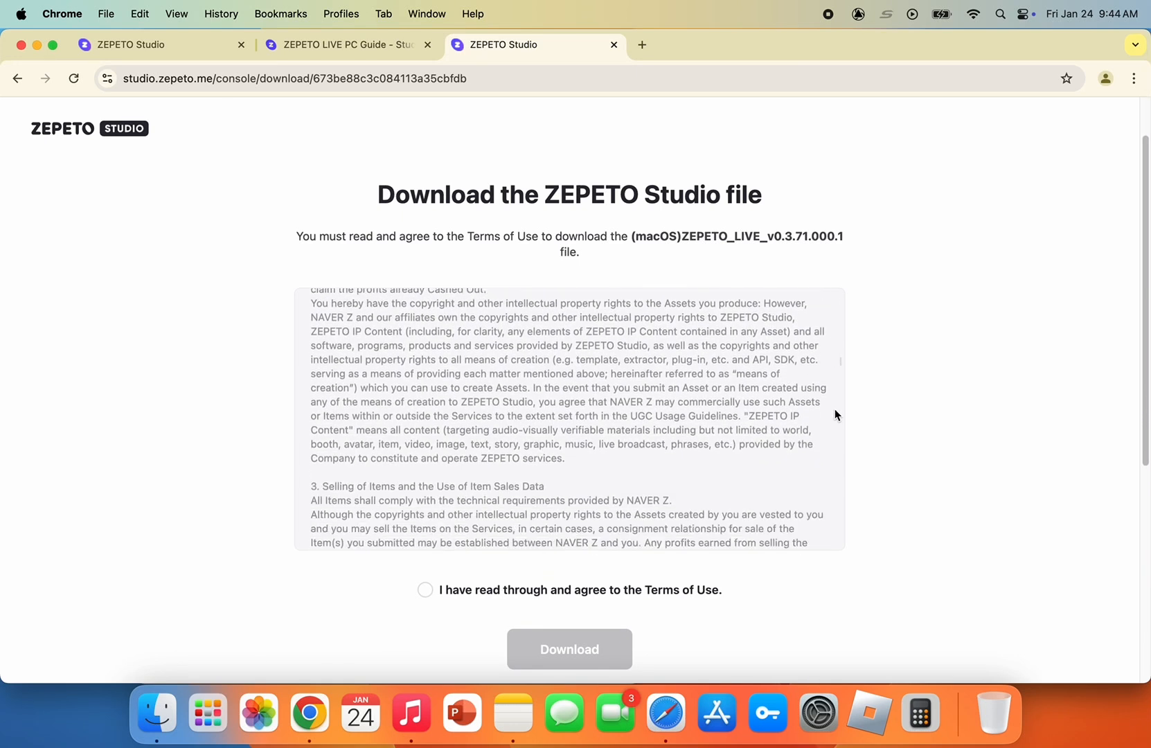
scroll(835, 415, down, 14)
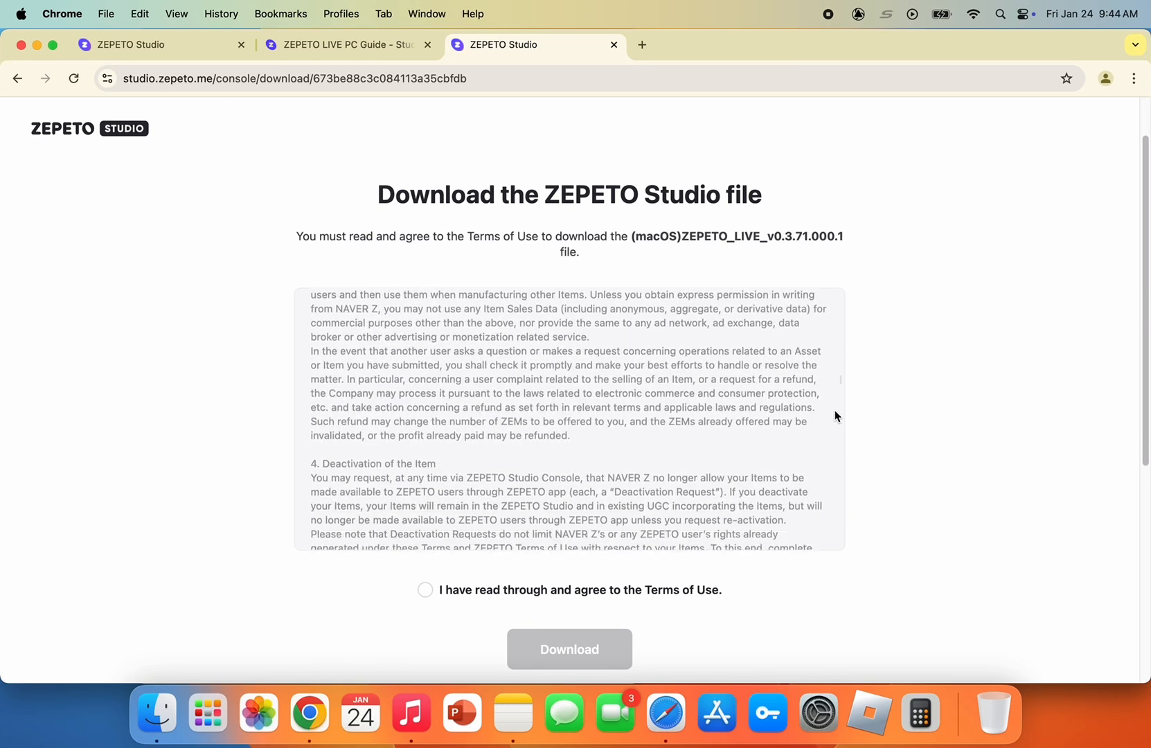
scroll(834, 417, down, 14)
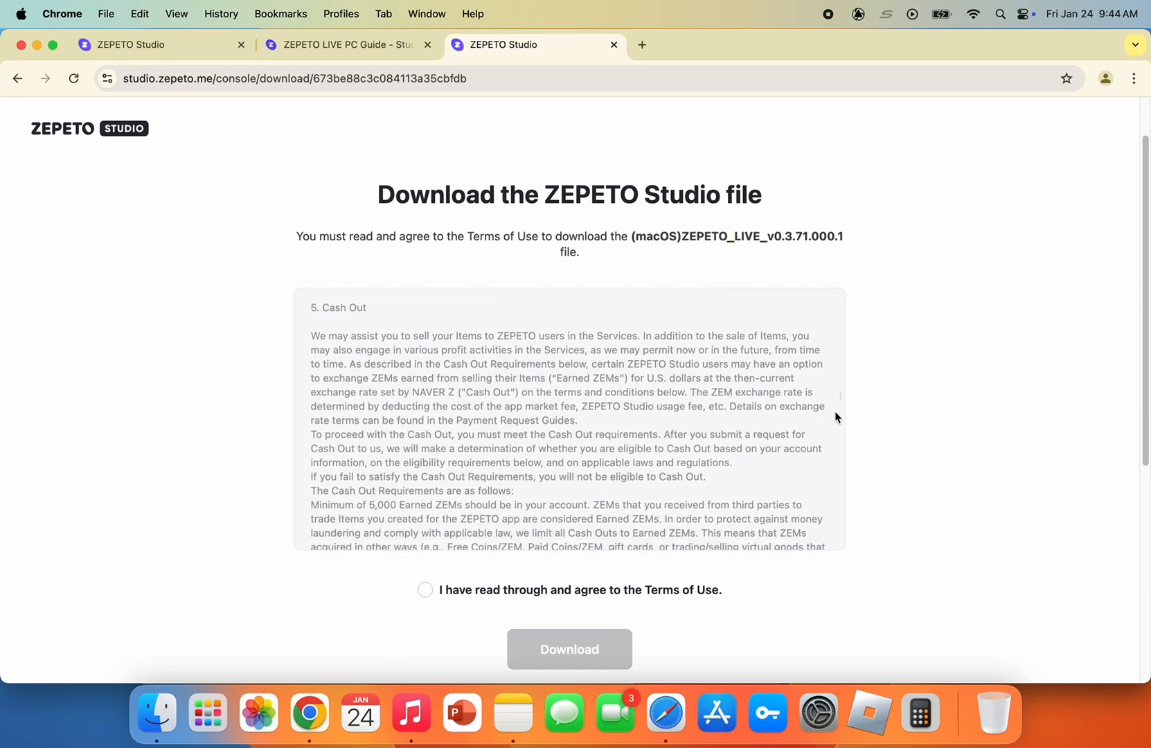
scroll(835, 417, down, 14)
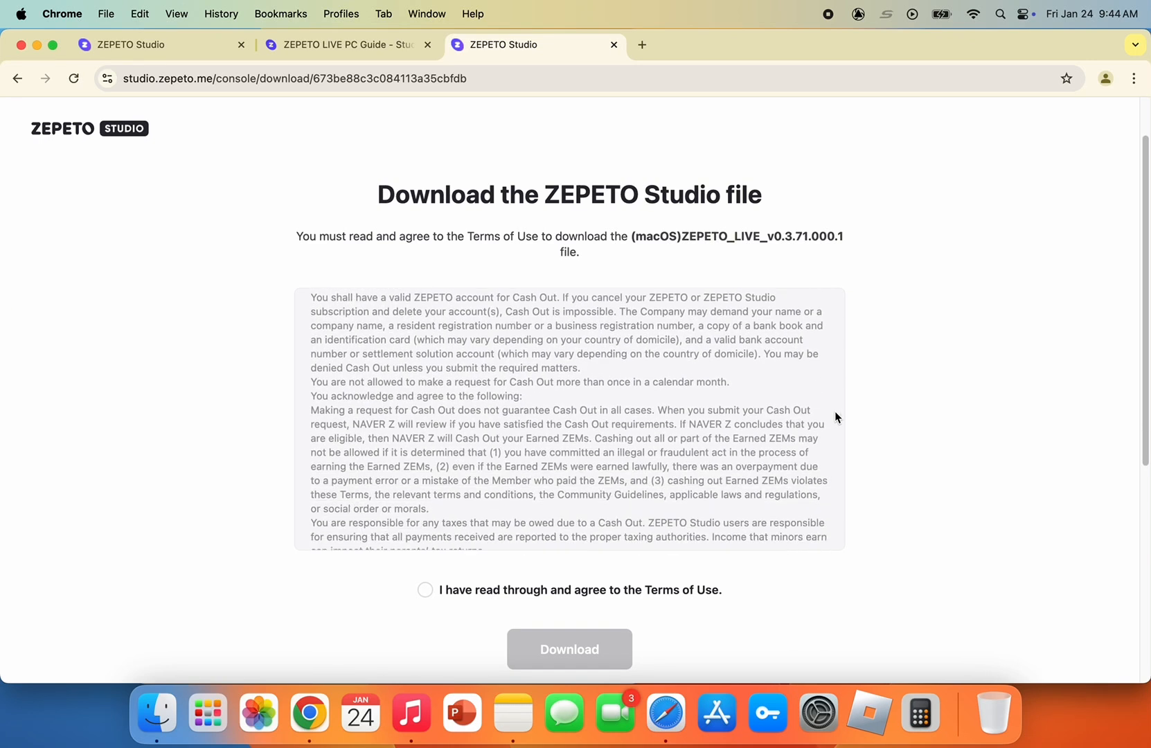
scroll(836, 416, down, 7)
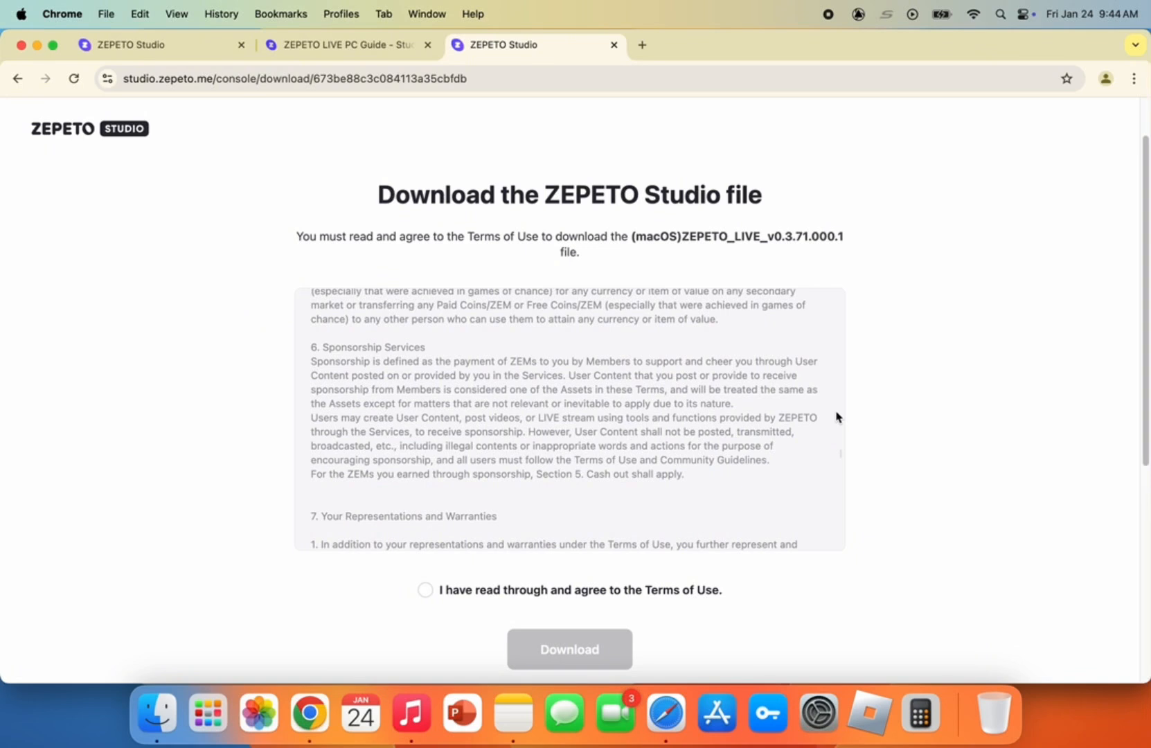
scroll(837, 416, down, 10)
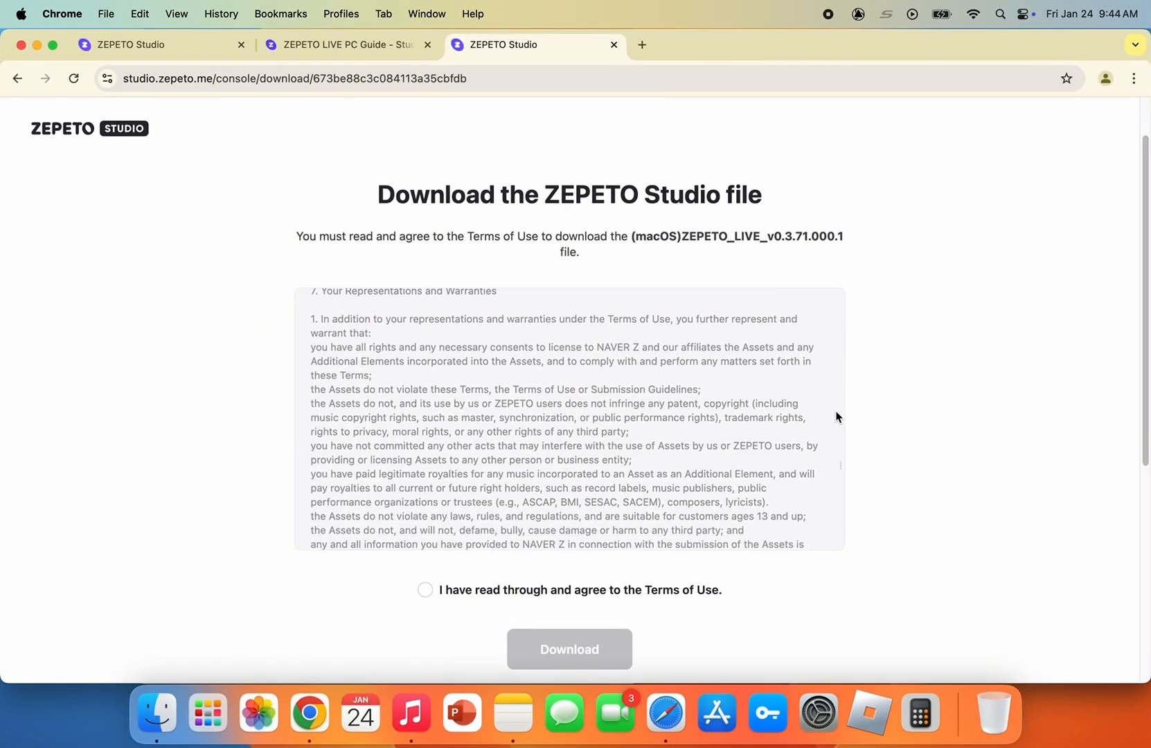
scroll(837, 416, down, 10)
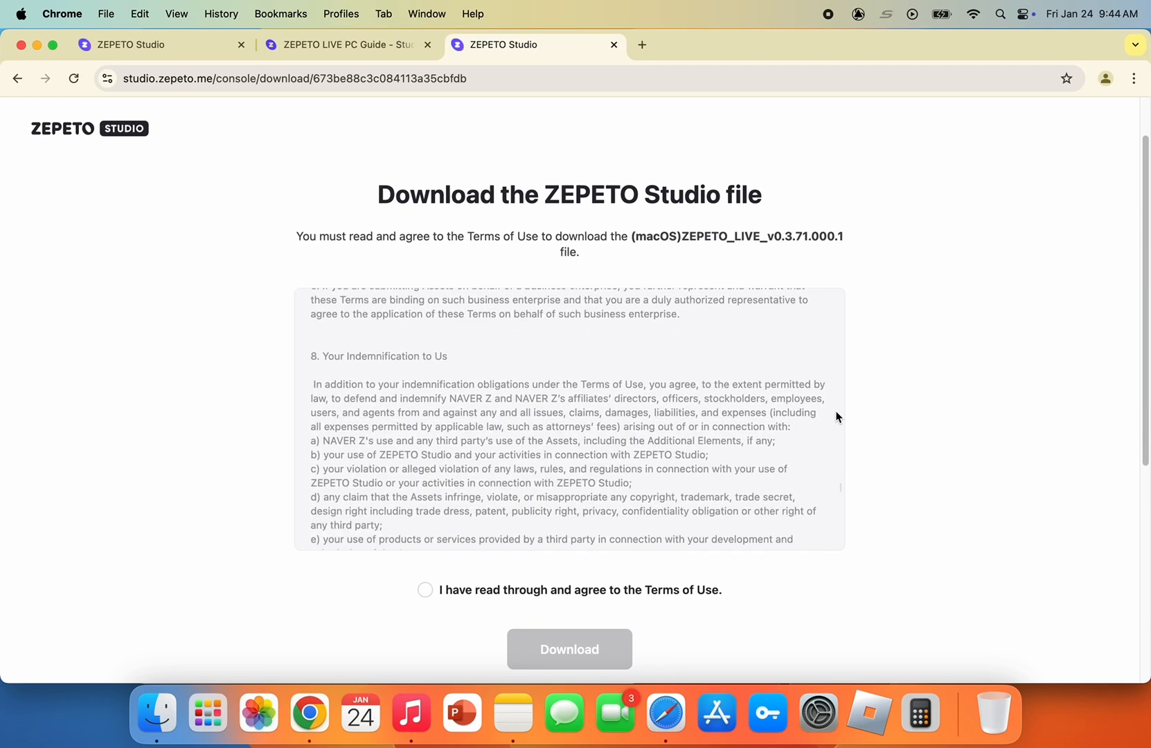
scroll(837, 416, down, 15)
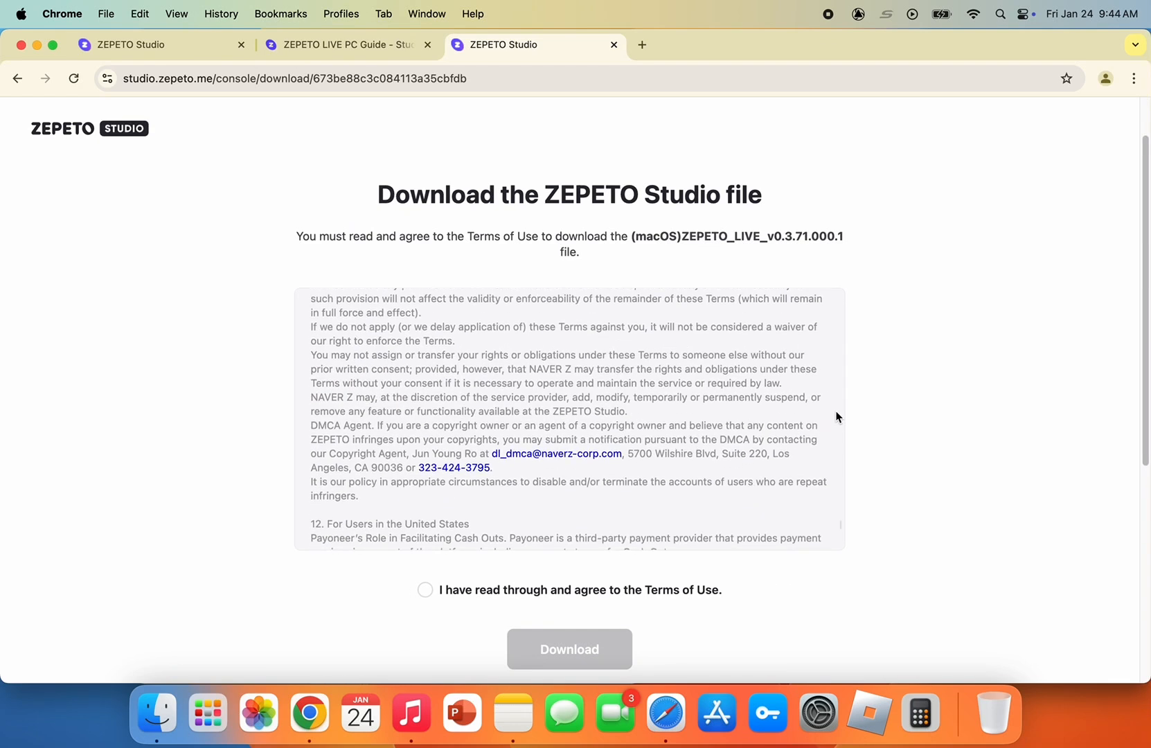
scroll(837, 417, down, 5)
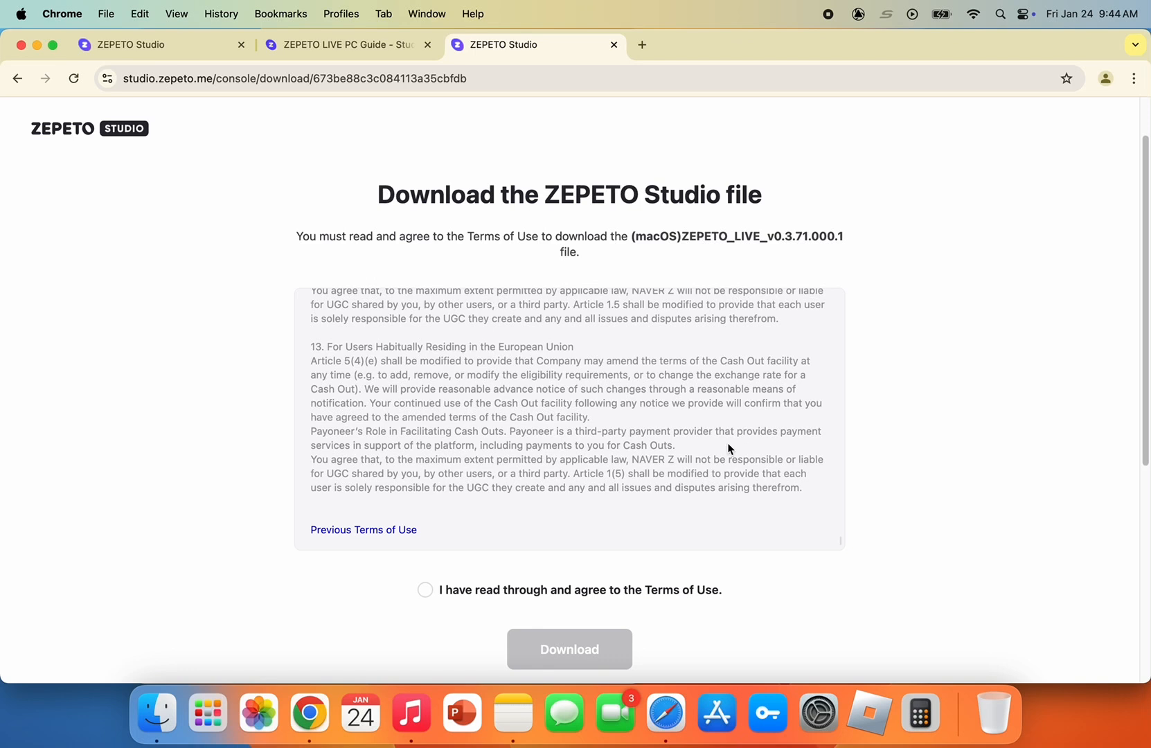
click(422, 593)
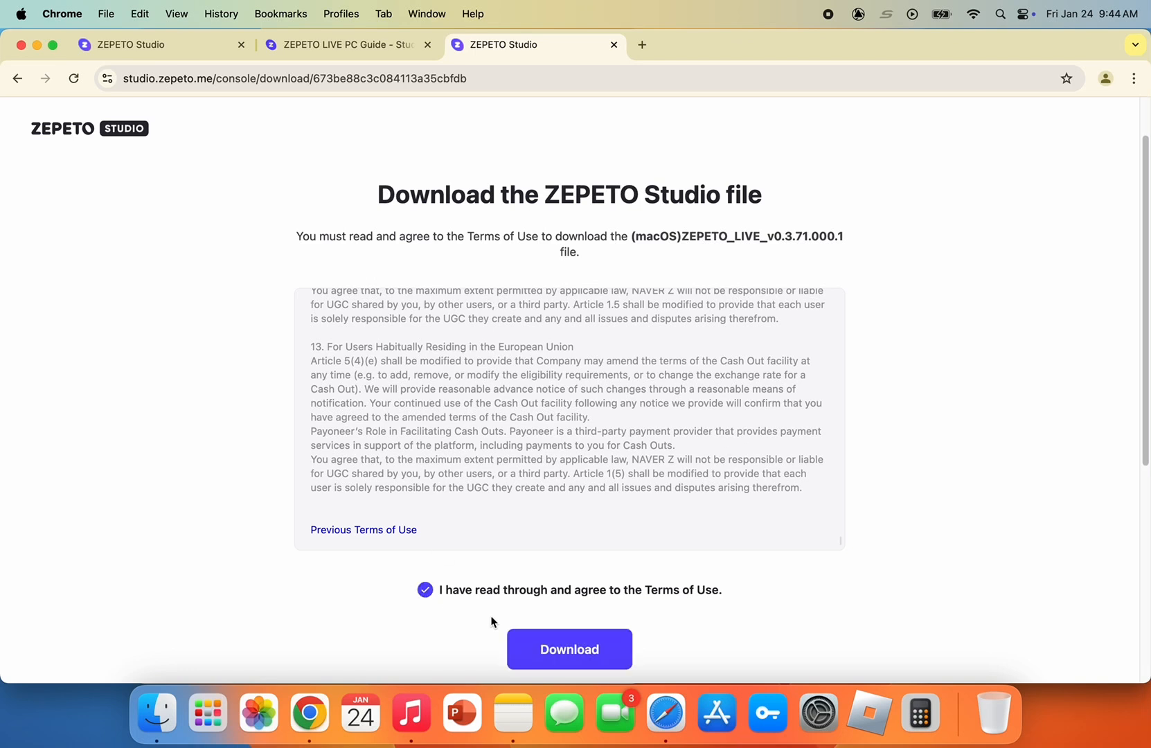
click(539, 652)
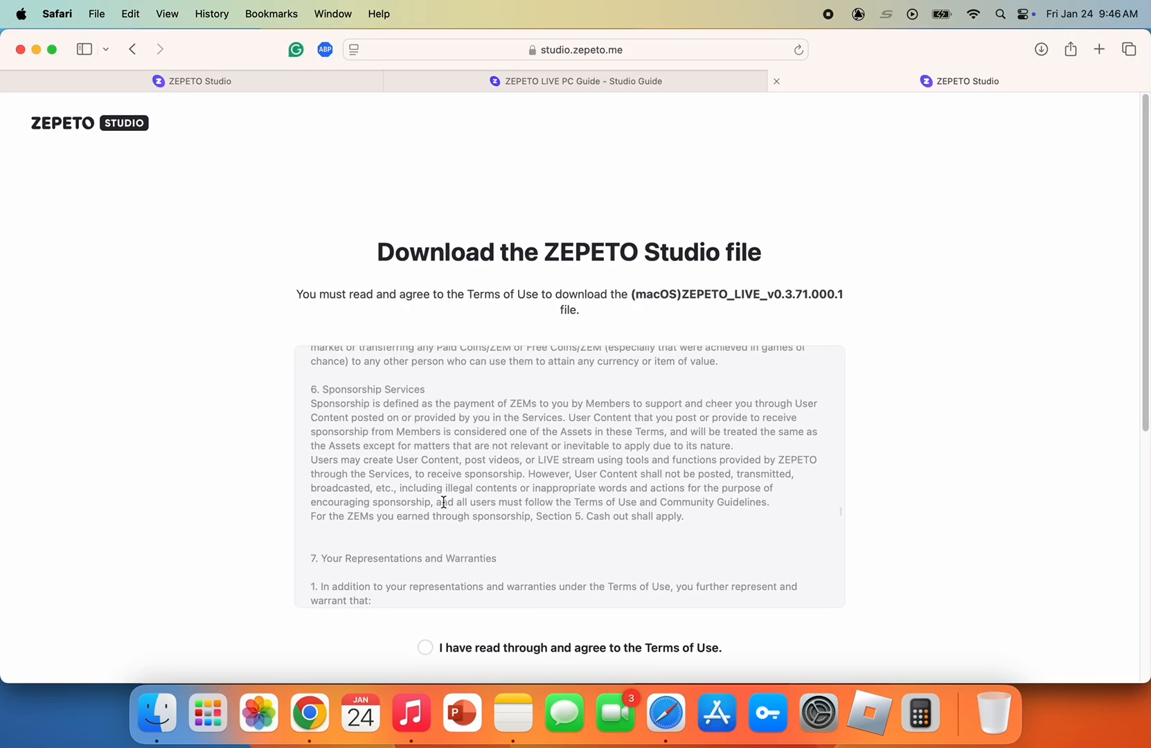
On the same download page in Safari, agree to the Terms of Use and download the macOS ZEPETO LIVE file
scroll(445, 463, down, 15)
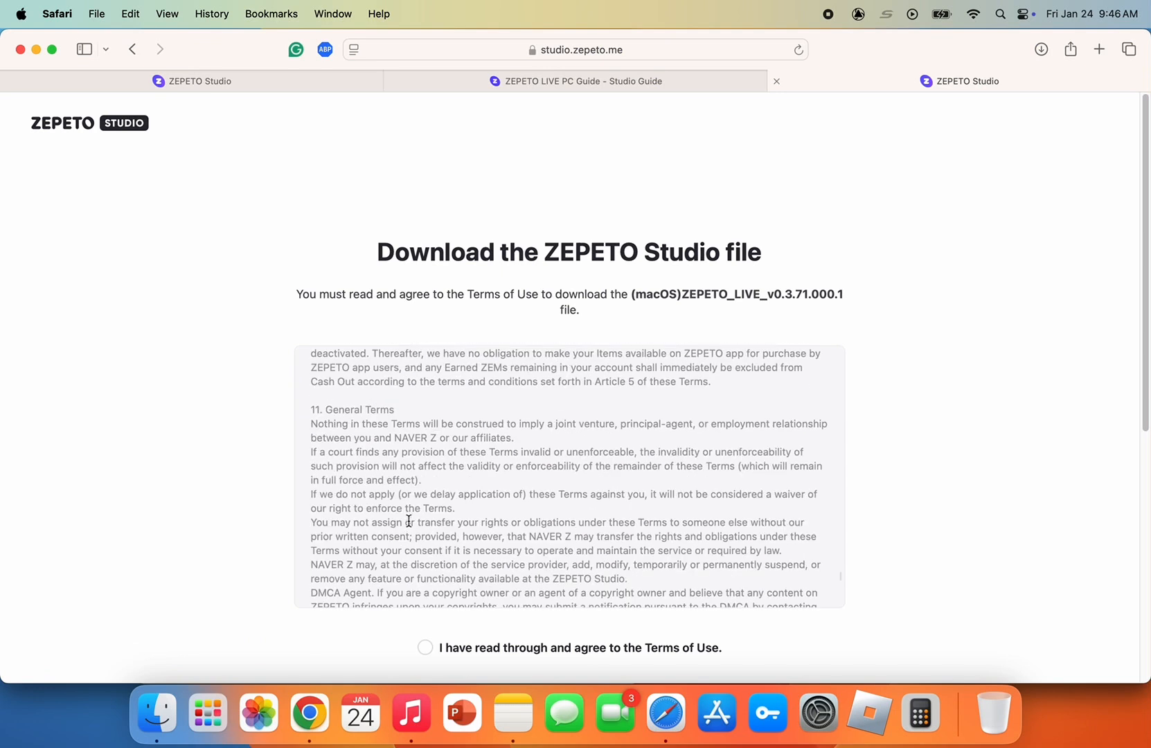
scroll(414, 523, up, 10)
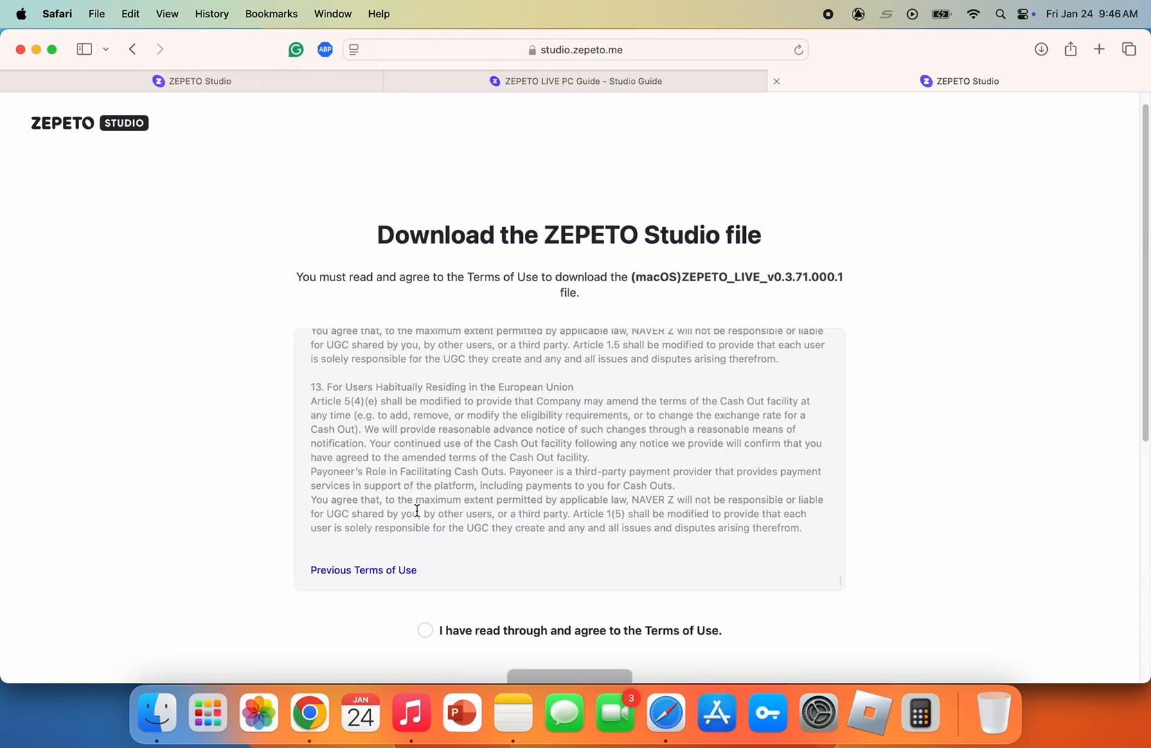
click(427, 631)
scroll(442, 610, down, 5)
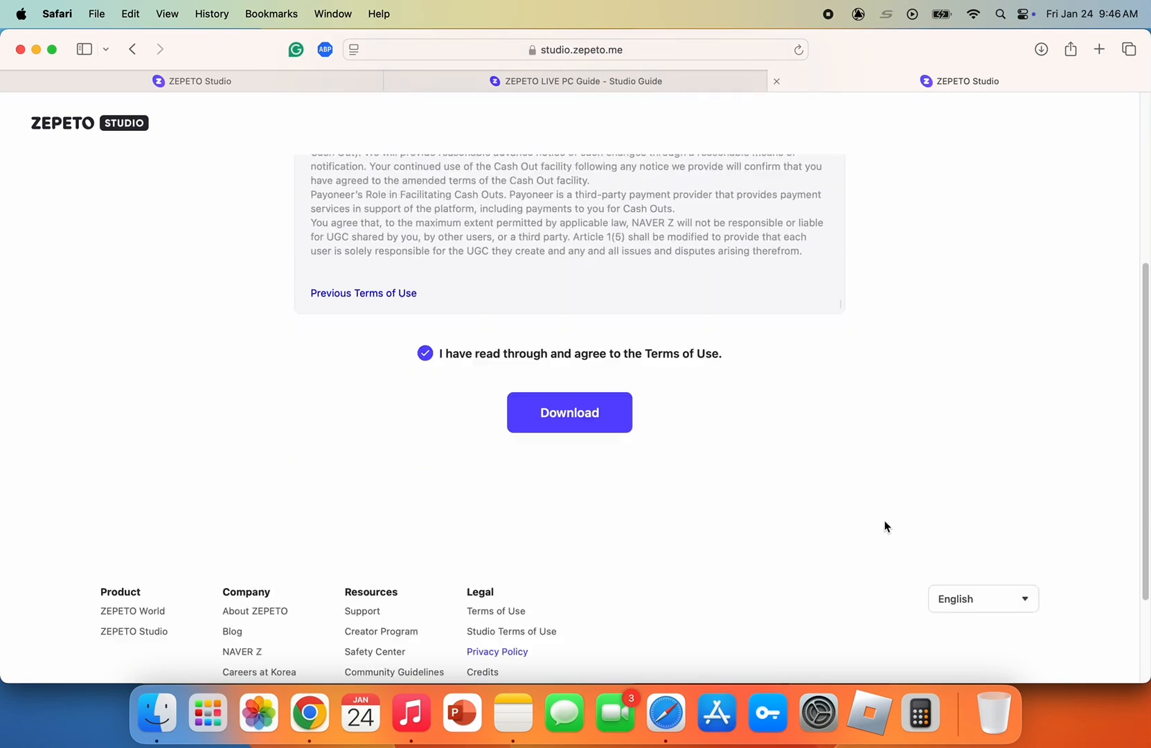
click(1013, 602)
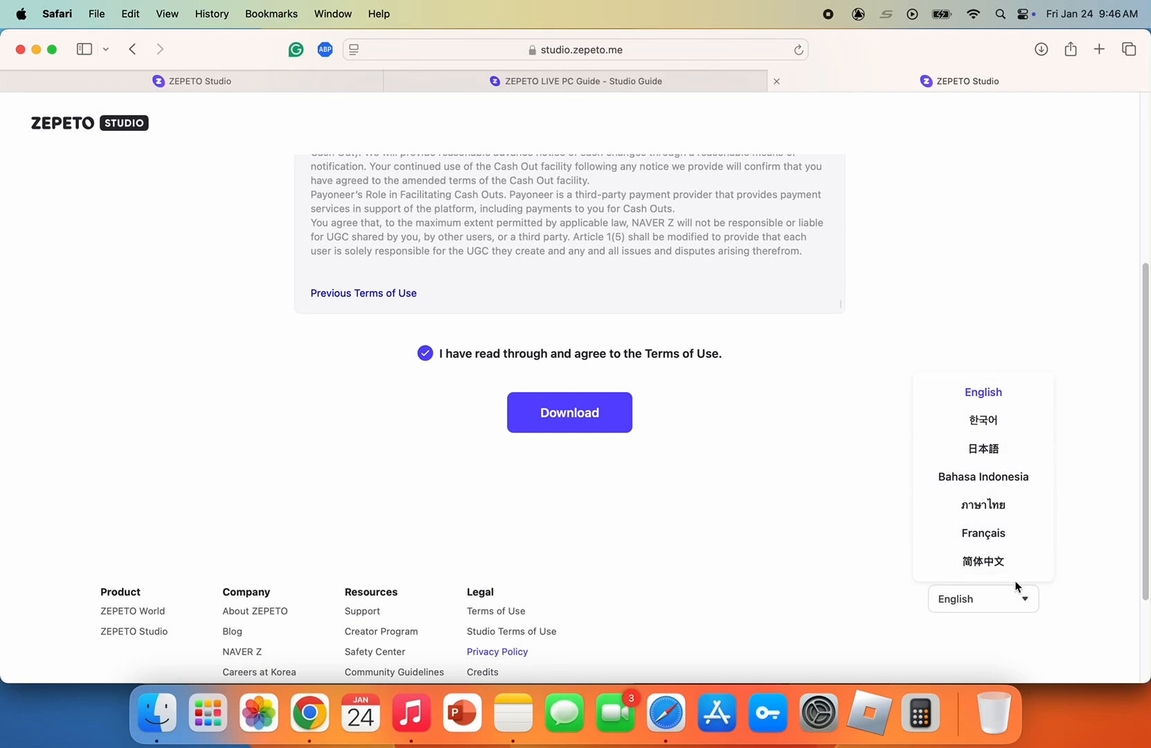
click(944, 604)
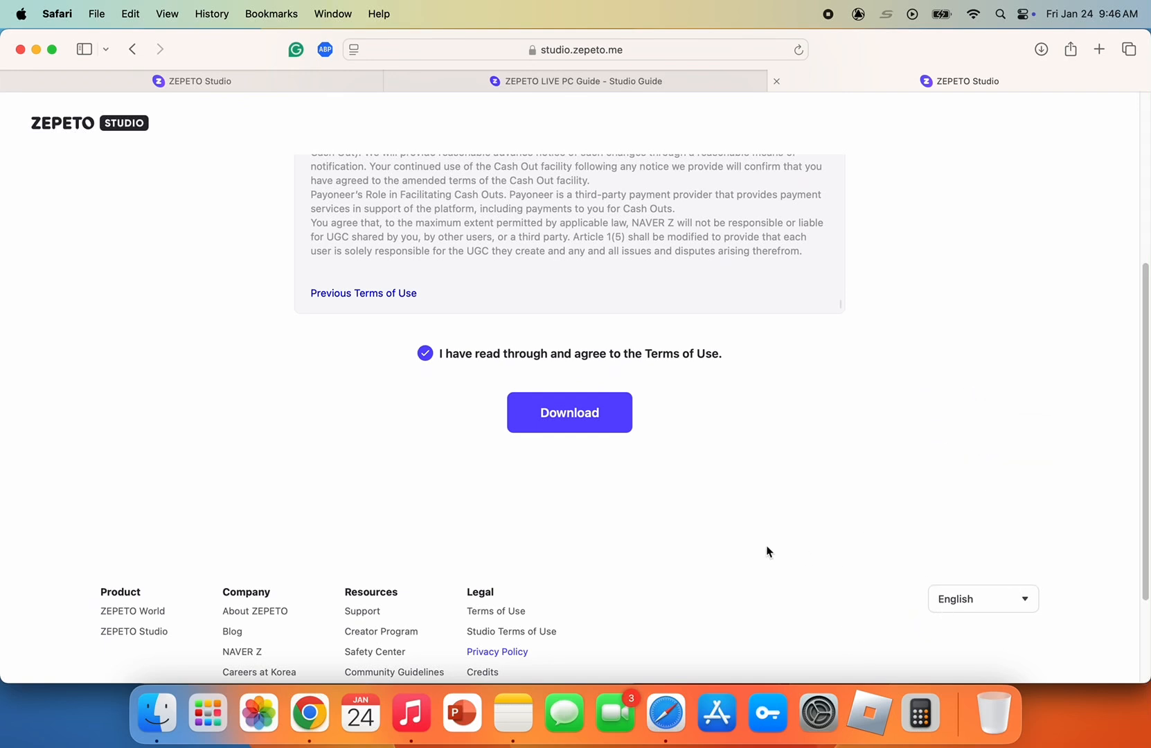
click(574, 416)
scroll(733, 305, up, 2)
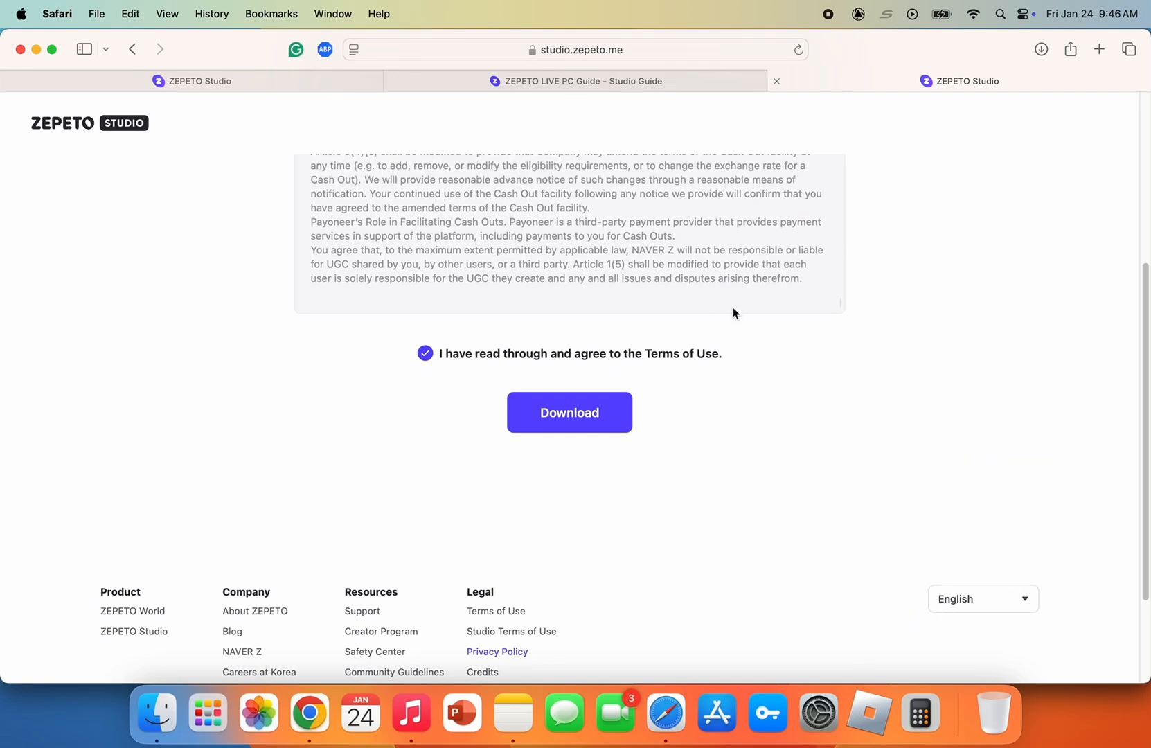
scroll(791, 406, up, 3)
Close the download page, open the OBS Studio site from the guide, and download the macOS (Intel) version
key(super+w)
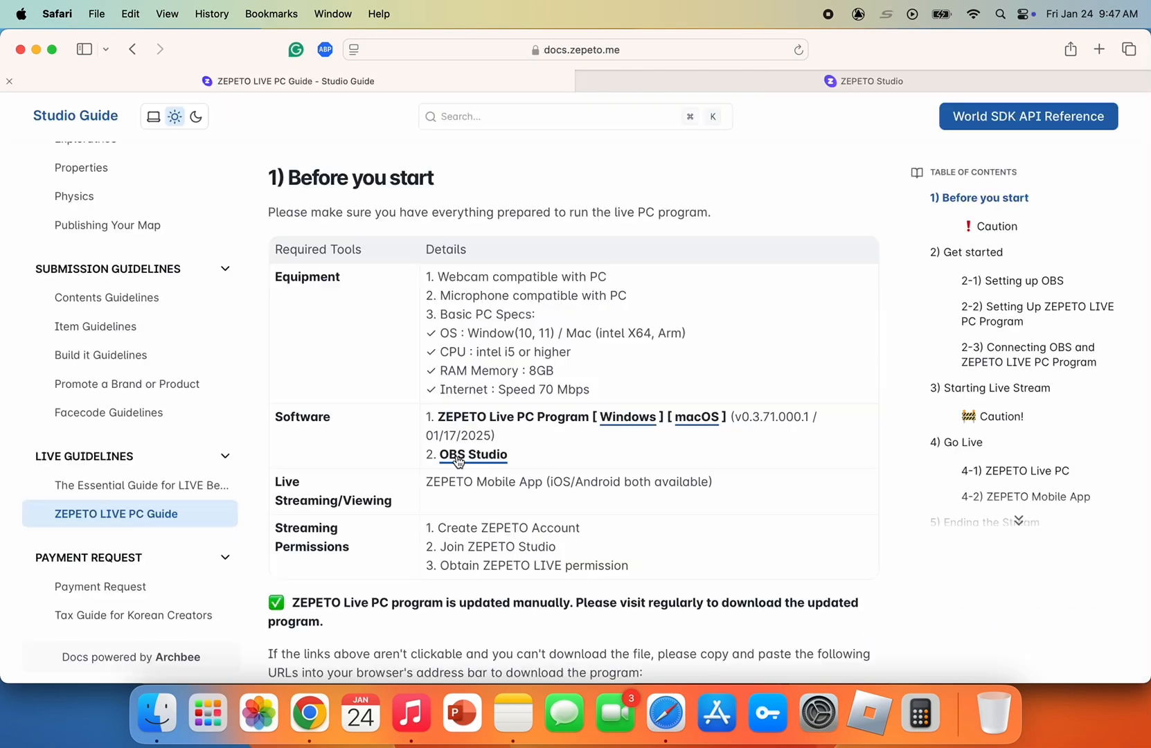
click(457, 452)
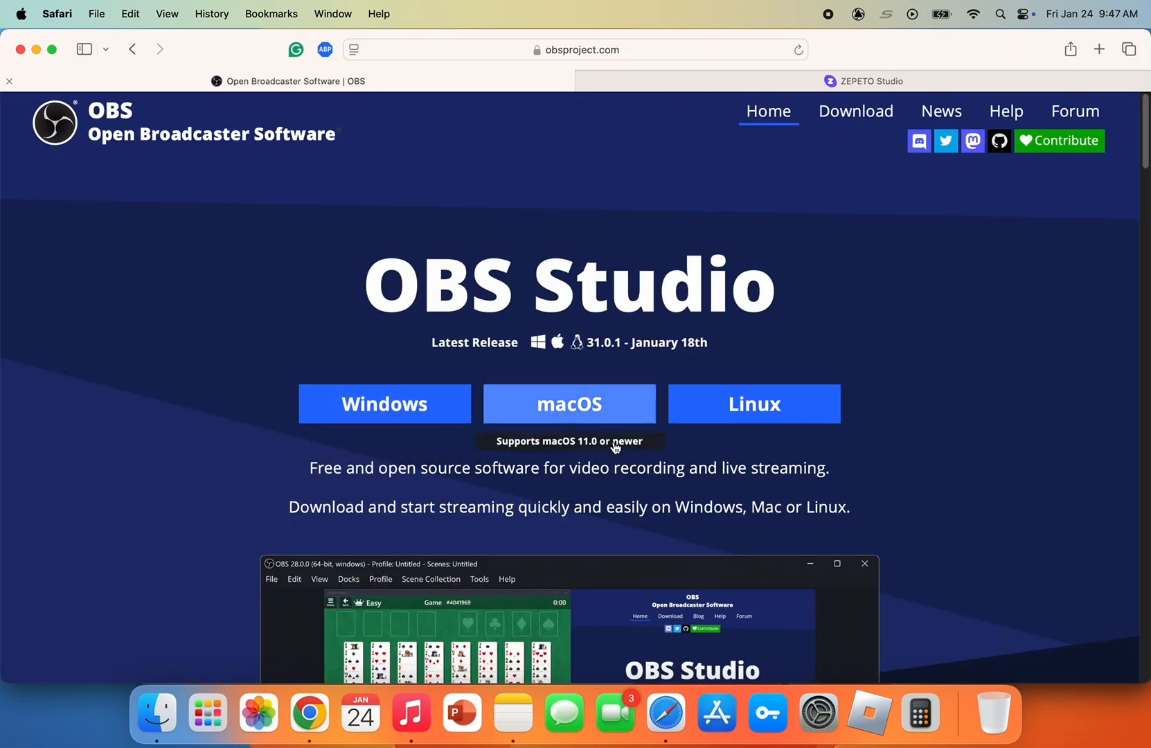
click(537, 418)
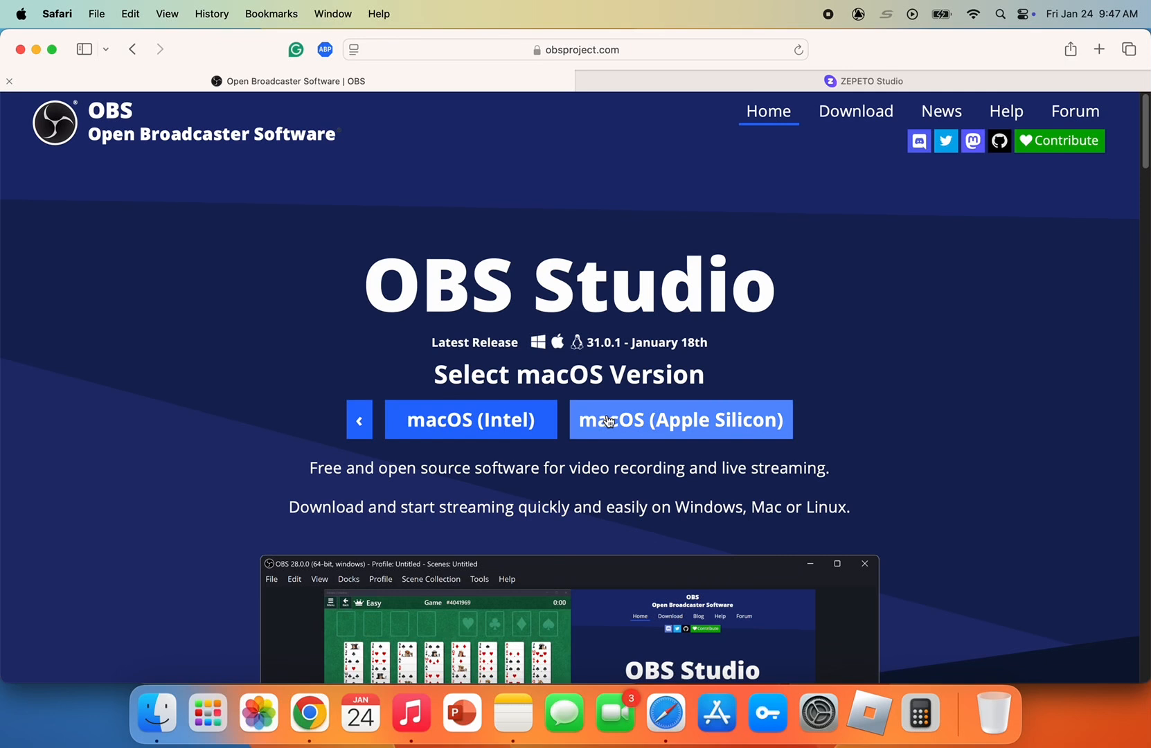
click(466, 420)
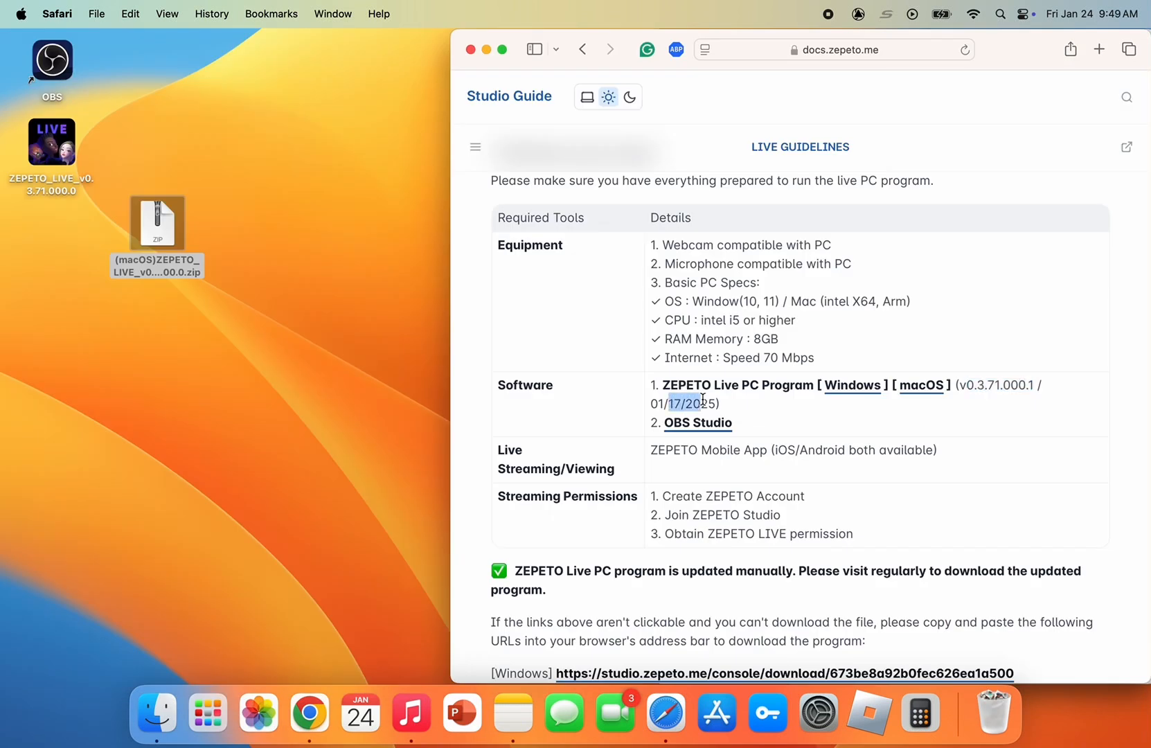
Highlight the ZEPETO Live PC Program's version and release date in the guide, and check the downloaded ZIP on the desktop
drag(747, 401, 972, 393)
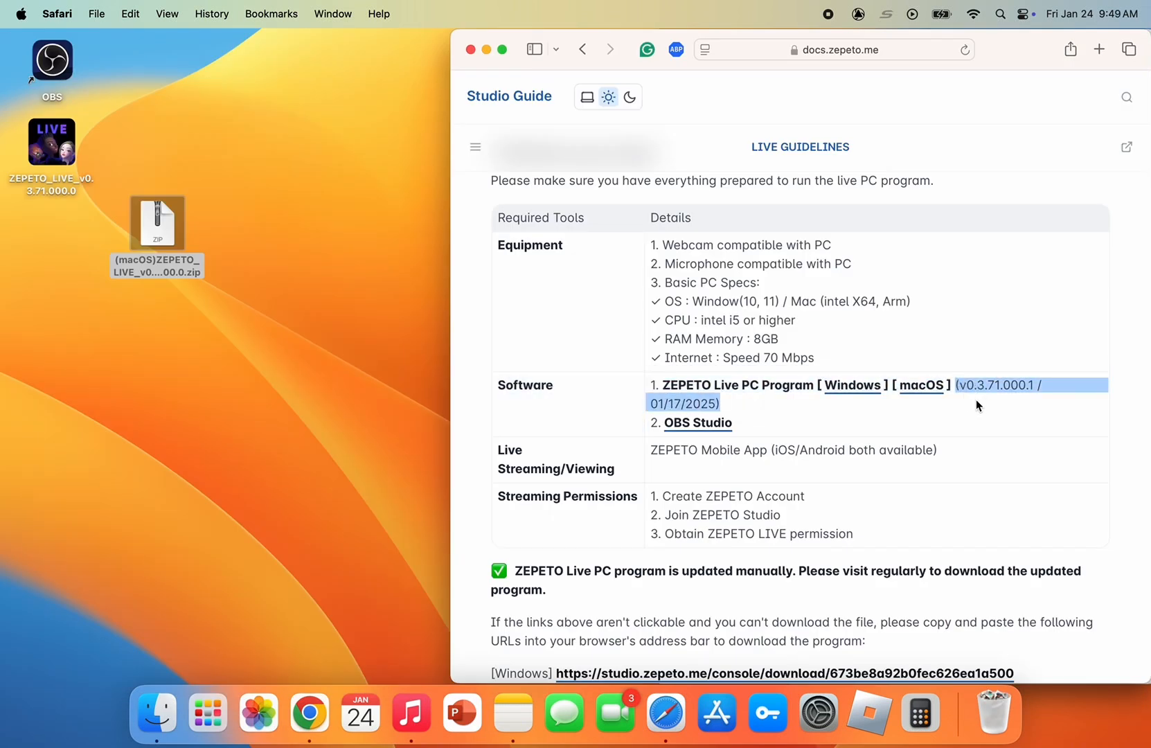
click(977, 406)
click(170, 281)
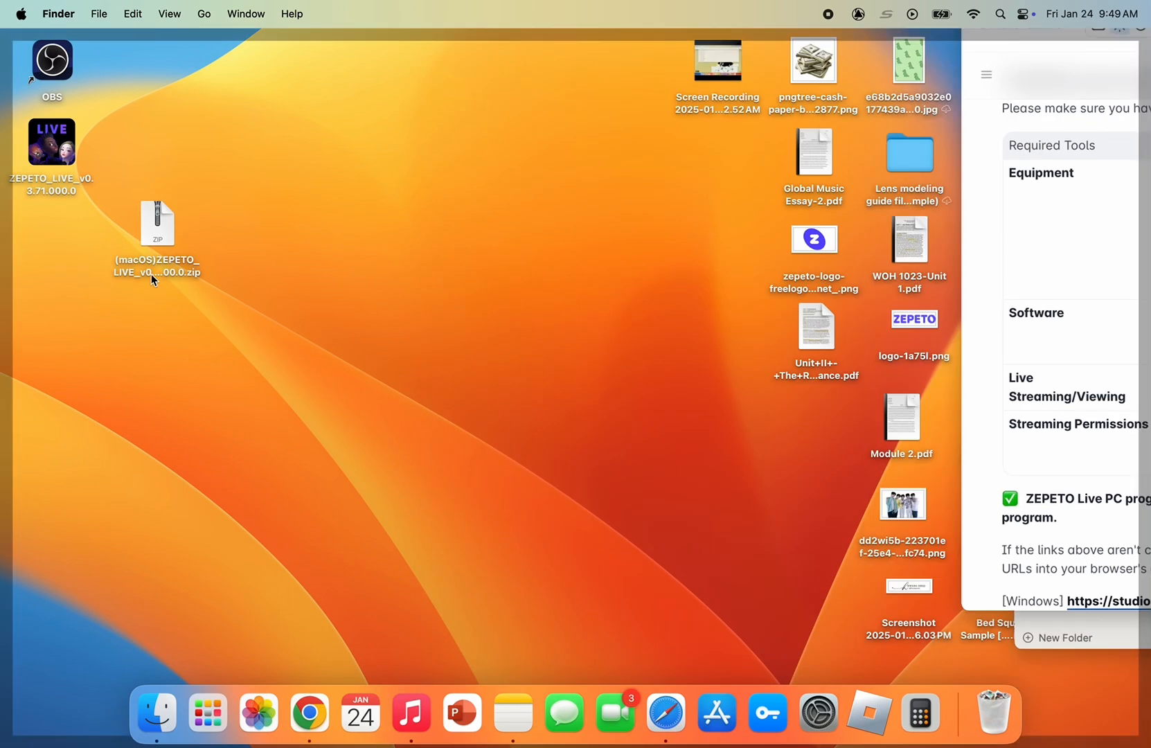
click(104, 233)
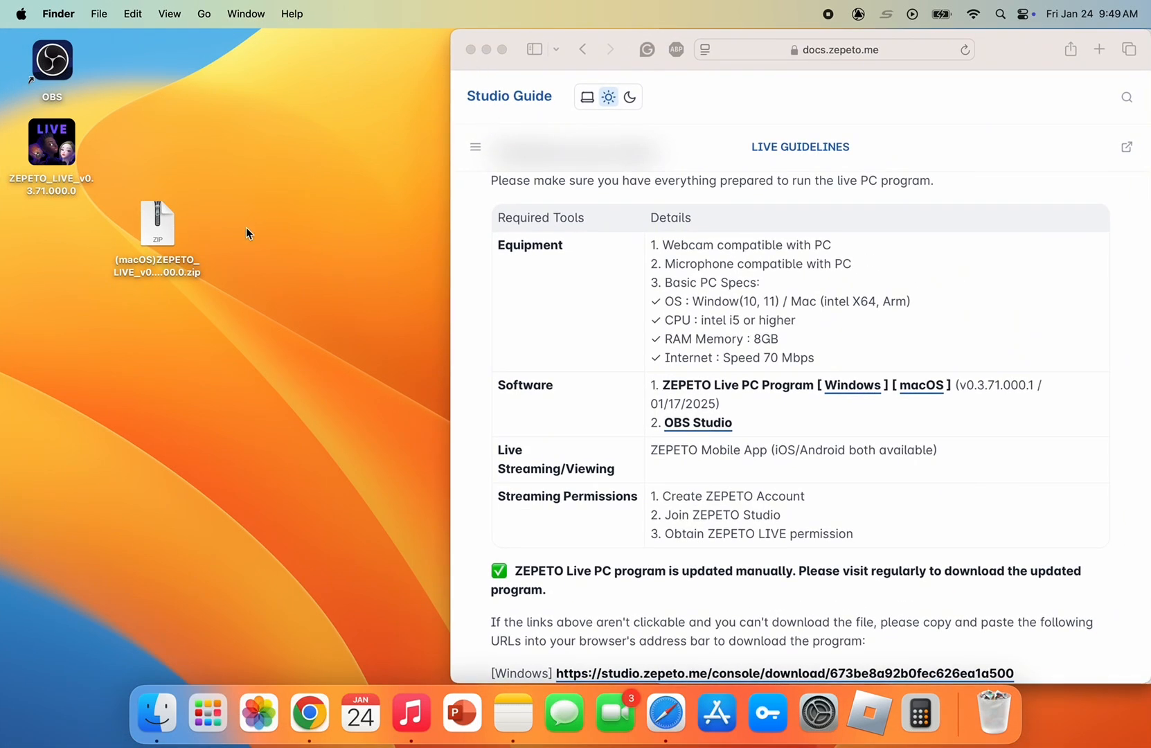
Move the (macOS)ZEPETO_LIVE_v0.3.71.000.0.zip archive to a free spot on the desktop and extract it
drag(165, 262, 236, 348)
right_click(236, 352)
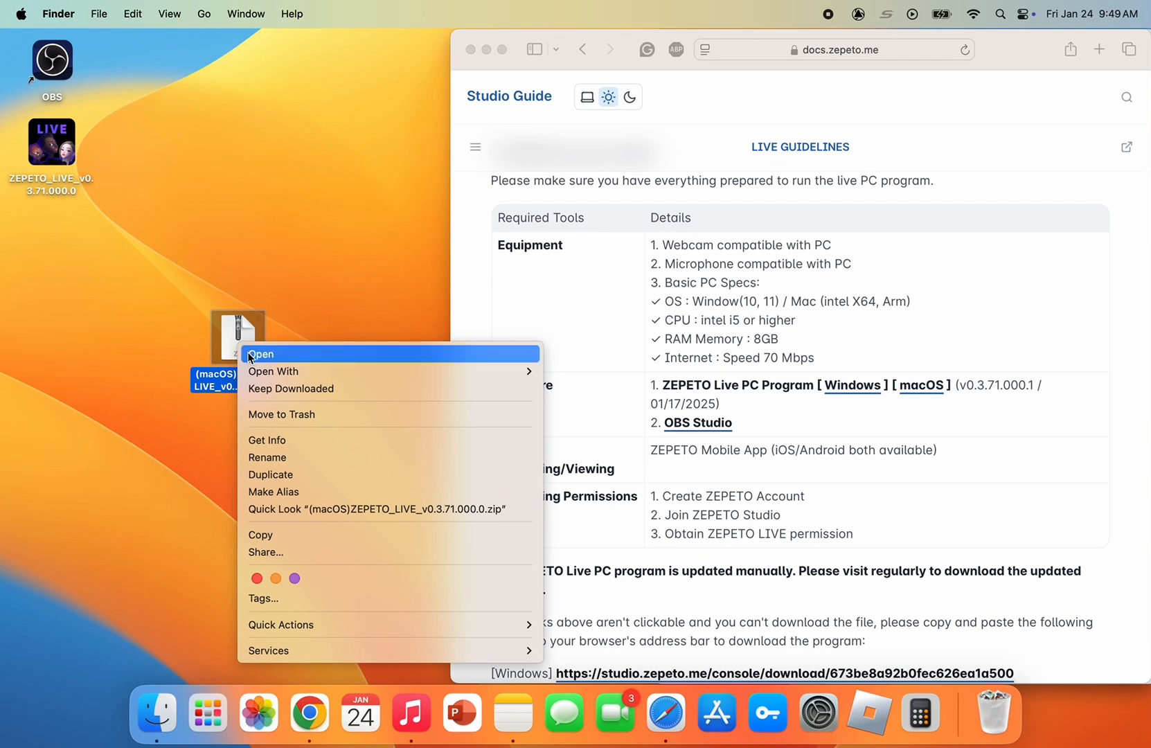
click(252, 354)
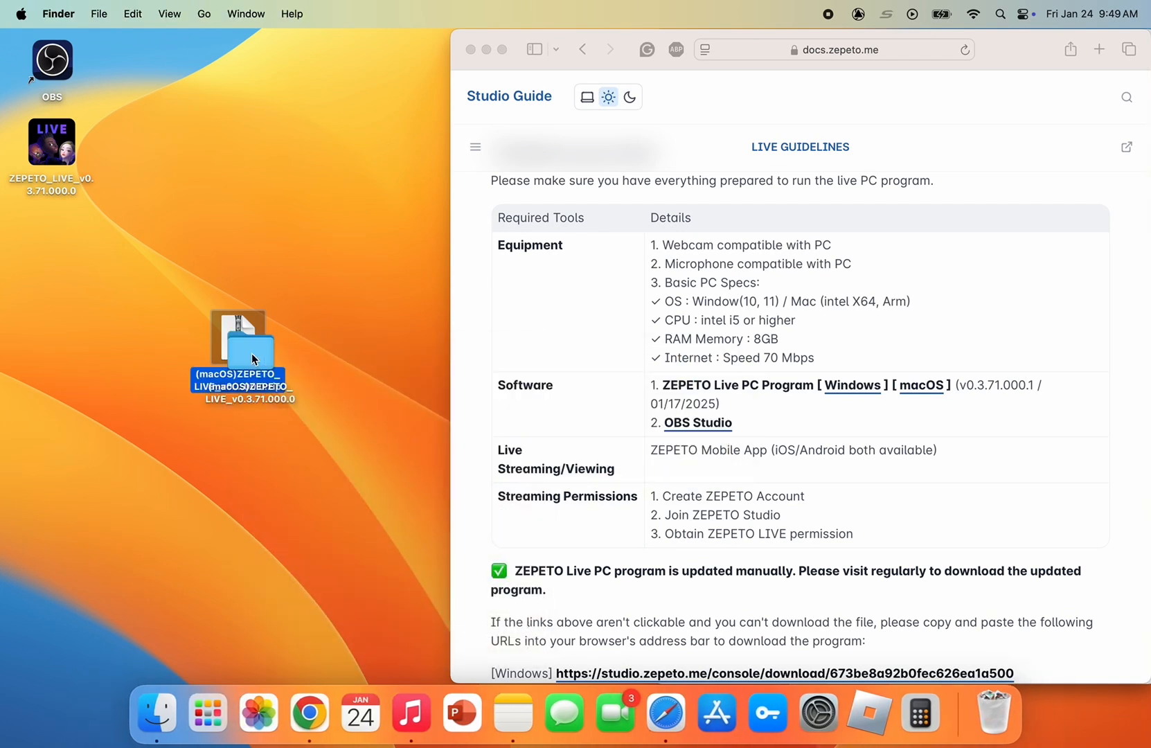
Move the extracted (macOS)ZEPETO_LIVE_v0.3.71.000.0 folder above the ZIP file on the desktop and open it
drag(252, 355, 252, 235)
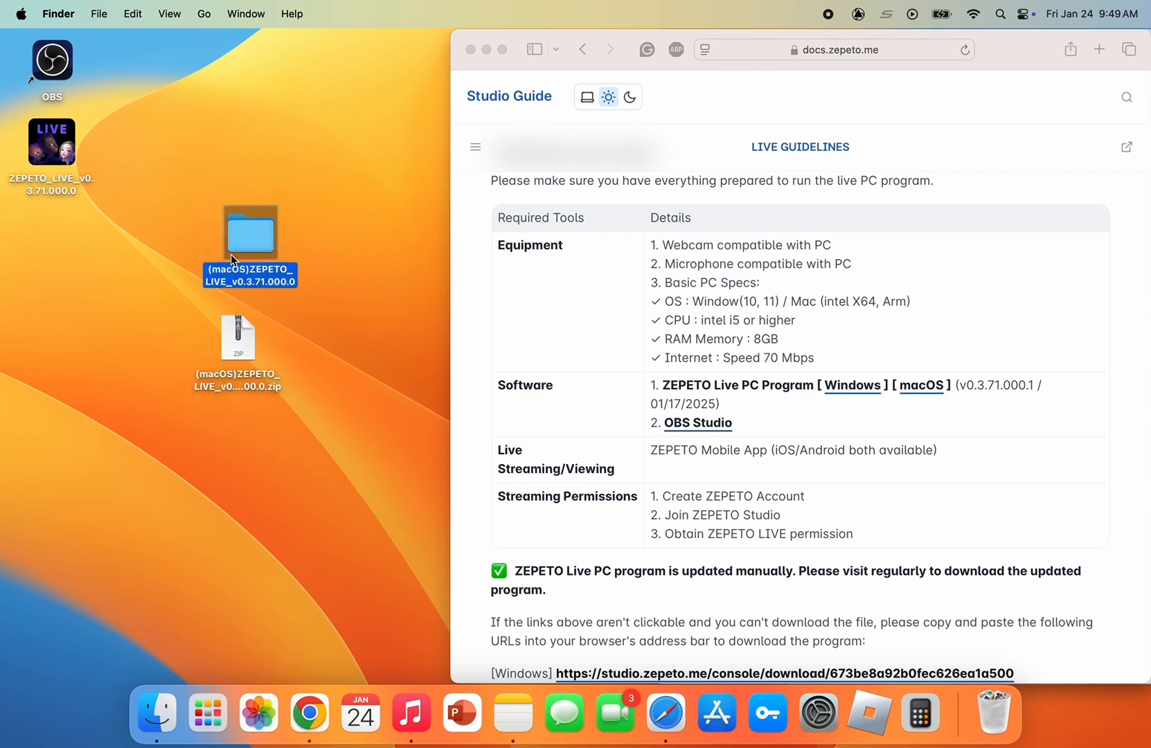
right_click(263, 237)
click(276, 246)
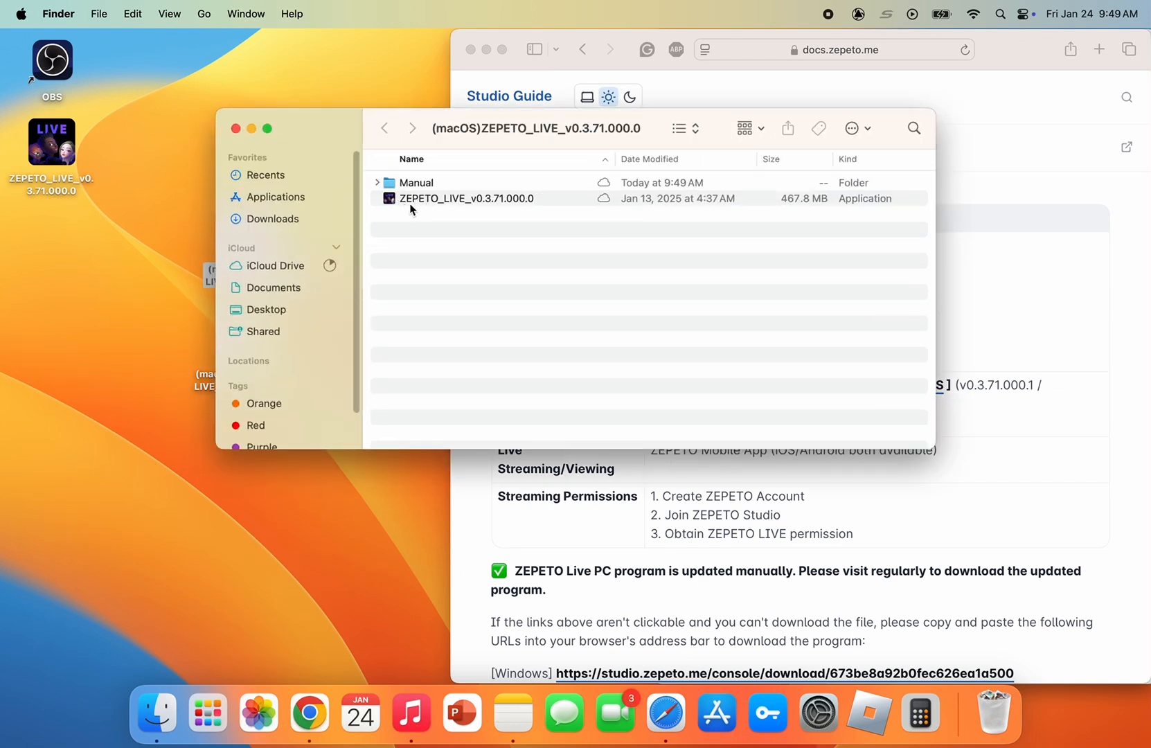
Expand the Manual folder inside the extracted ZEPETO_LIVE folder, and launch OBS from the desktop
click(377, 182)
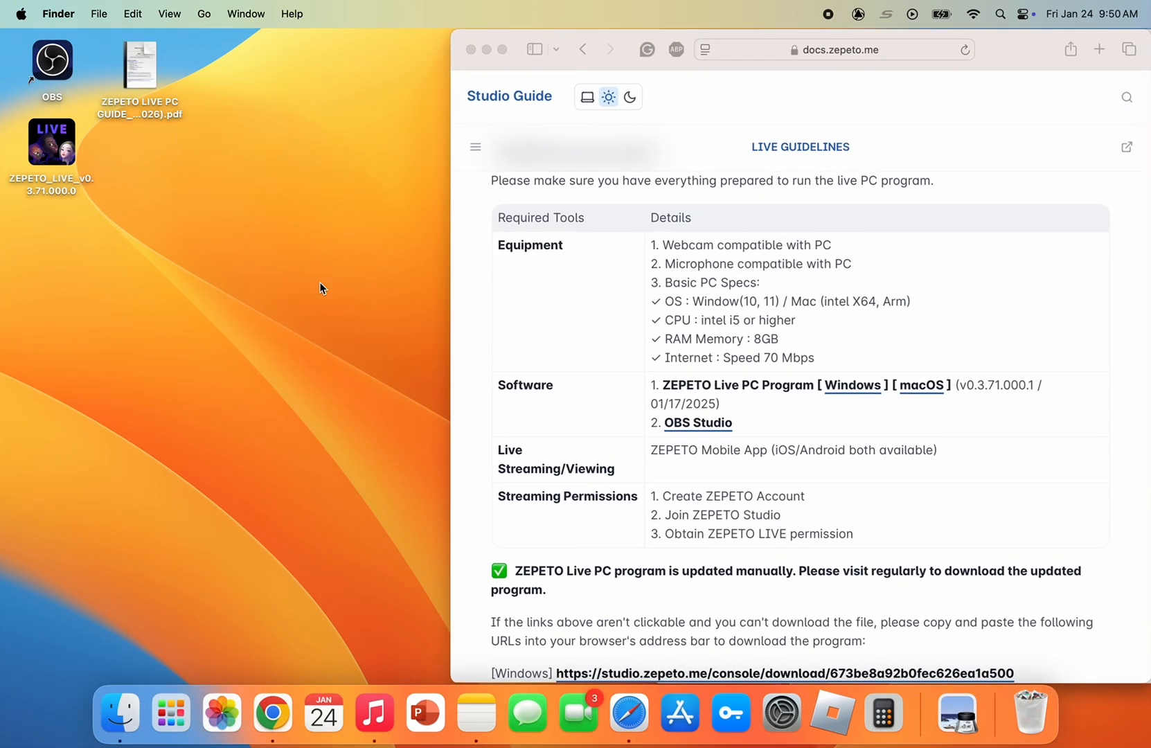
right_click(56, 57)
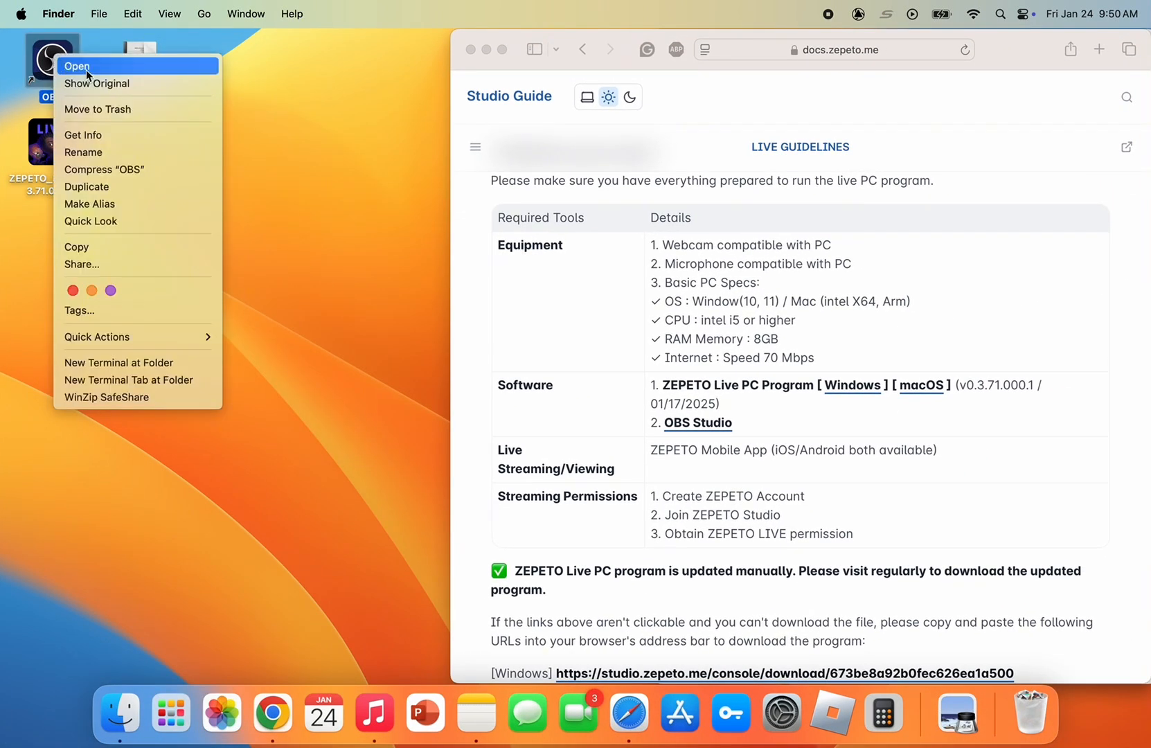
click(85, 67)
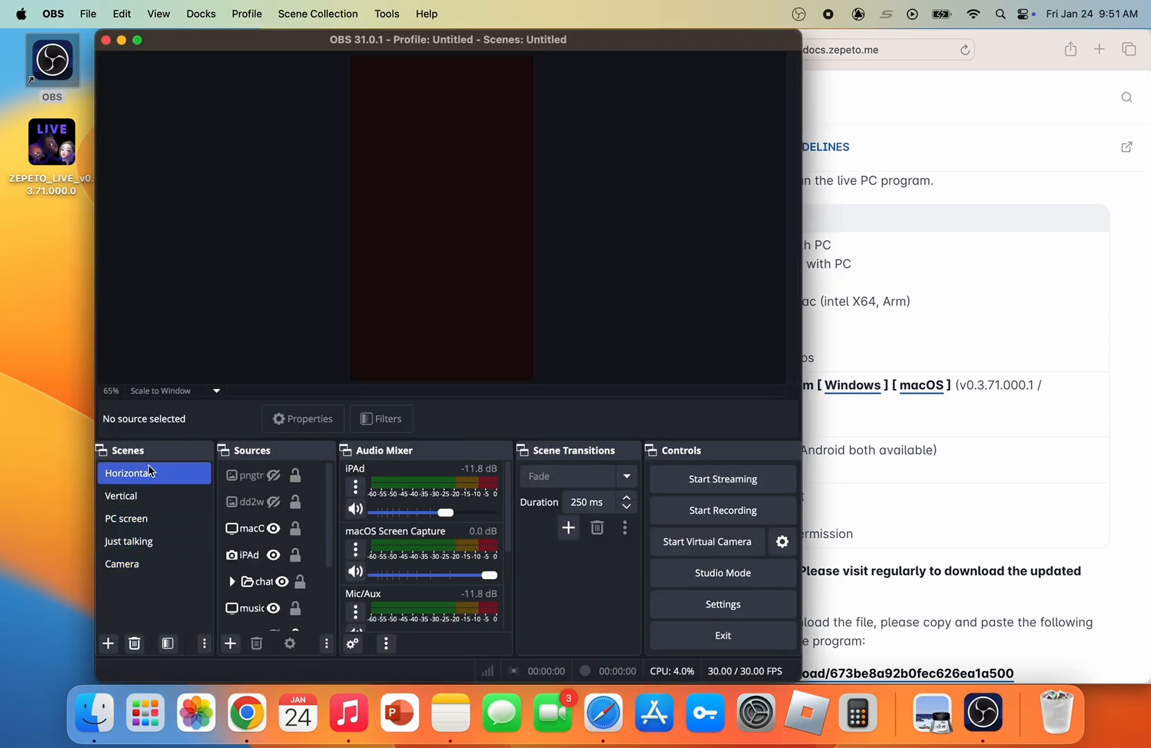
Add a scene named NEW in OBS and enlarge the window to fill the screen
click(108, 643)
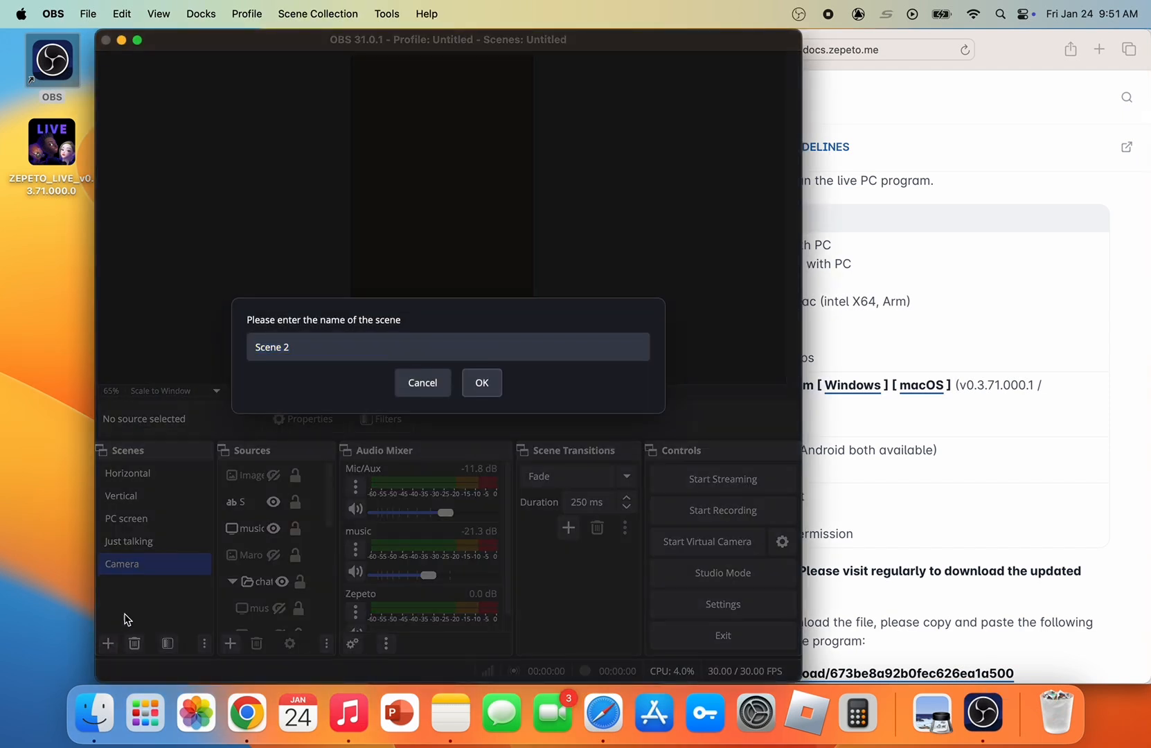
click(424, 352)
key(super+a)
text(NEW)
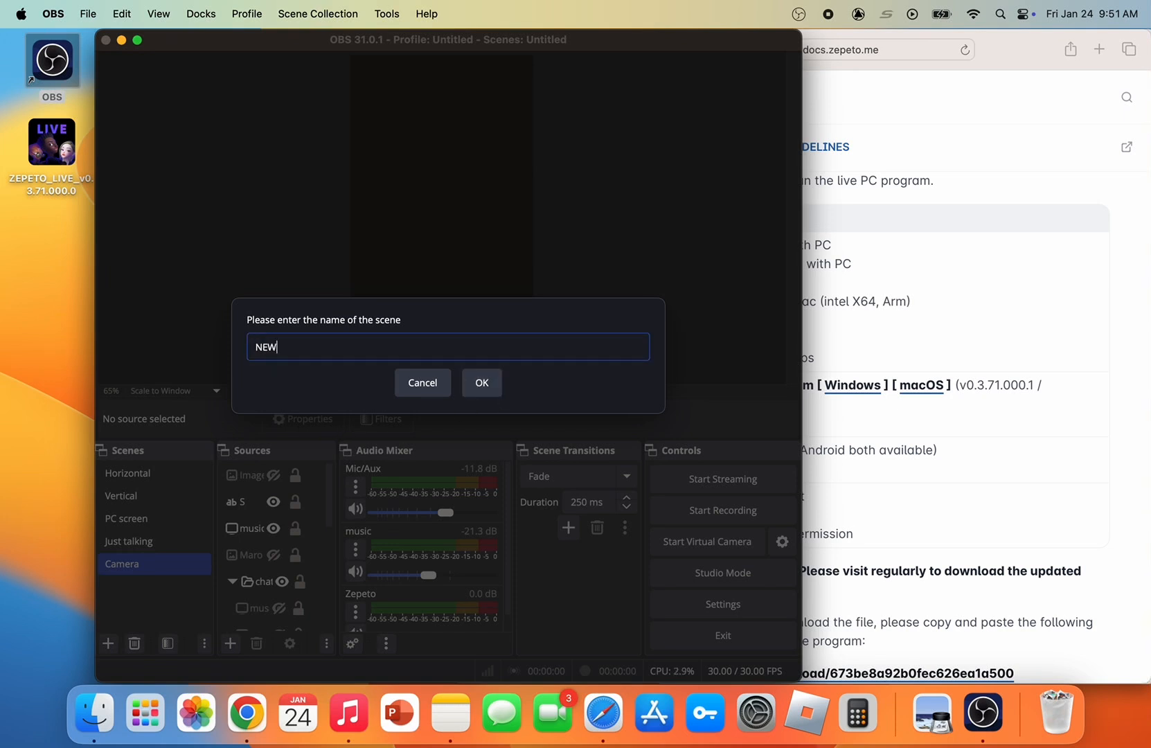
click(498, 396)
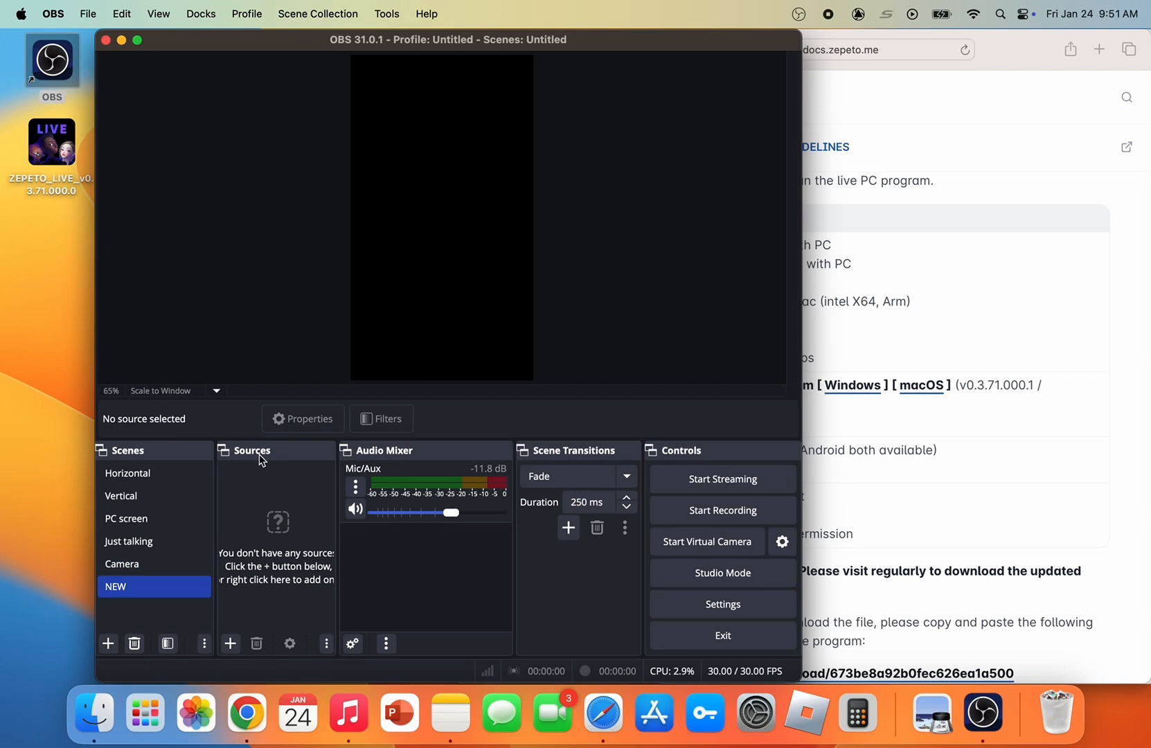
drag(802, 43, 1149, 2)
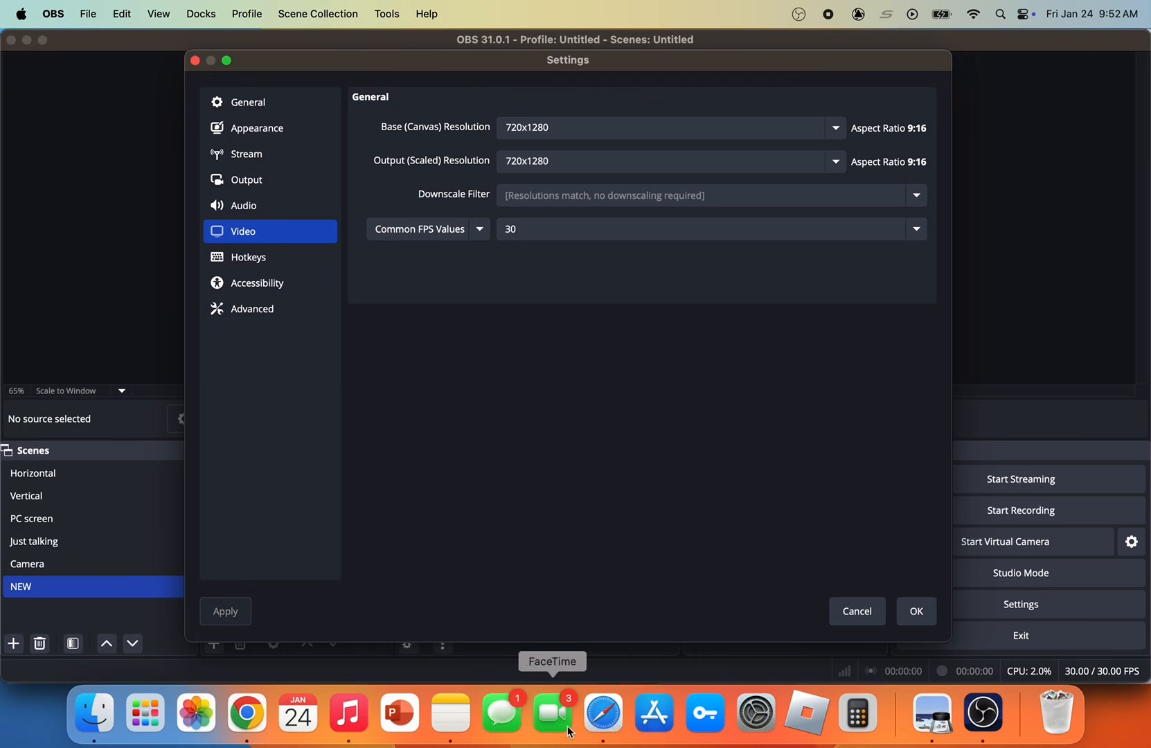
Consult the Live Stream Settings section of the ZEPETO guide PDF, and review the output mode and recording path in the OBS Output settings
click(941, 710)
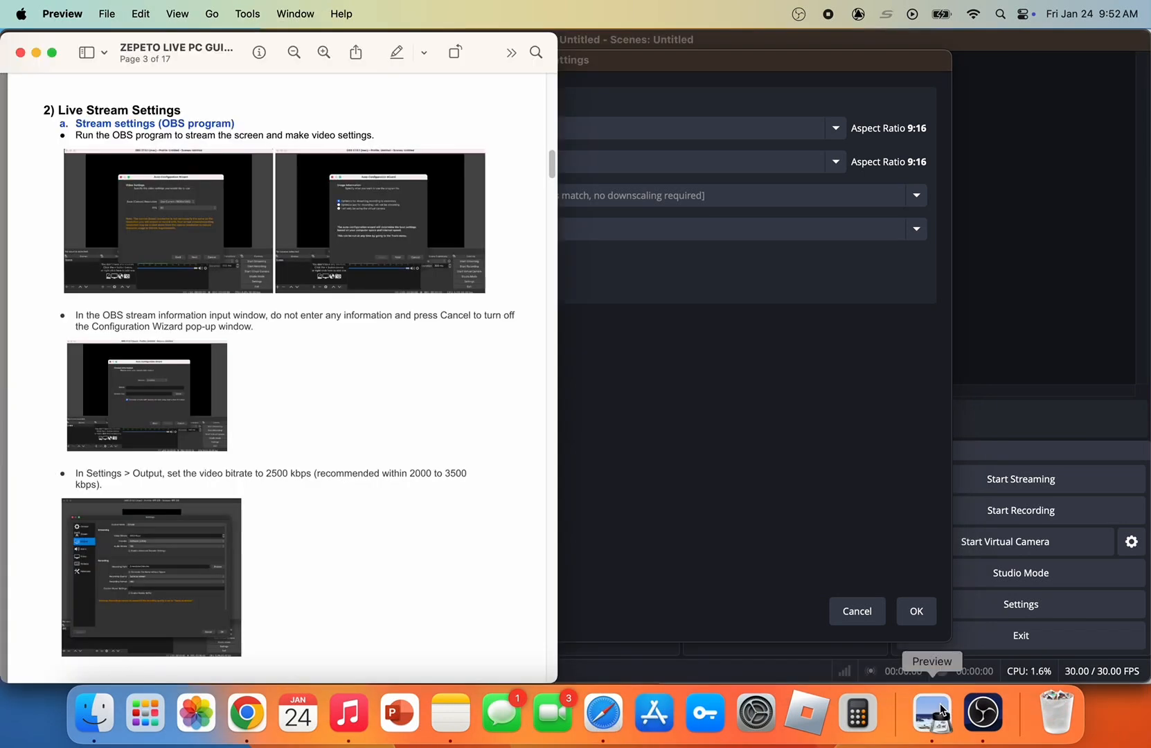
click(771, 625)
click(573, 101)
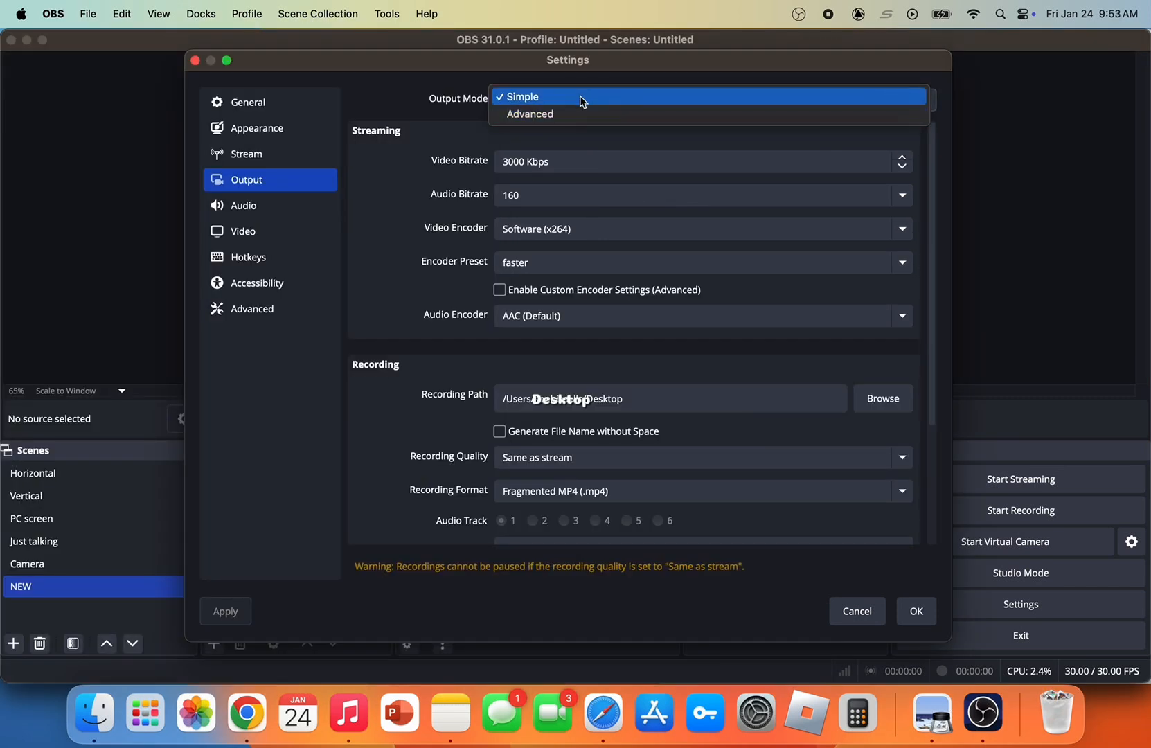
click(442, 150)
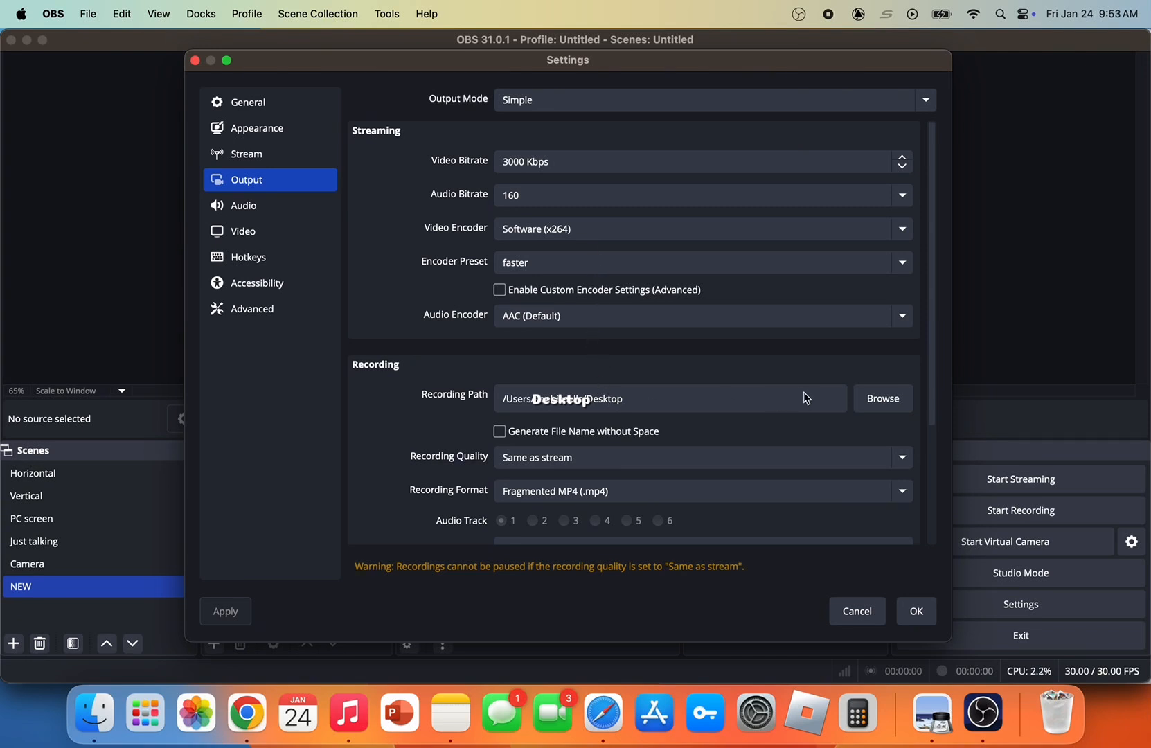
click(887, 402)
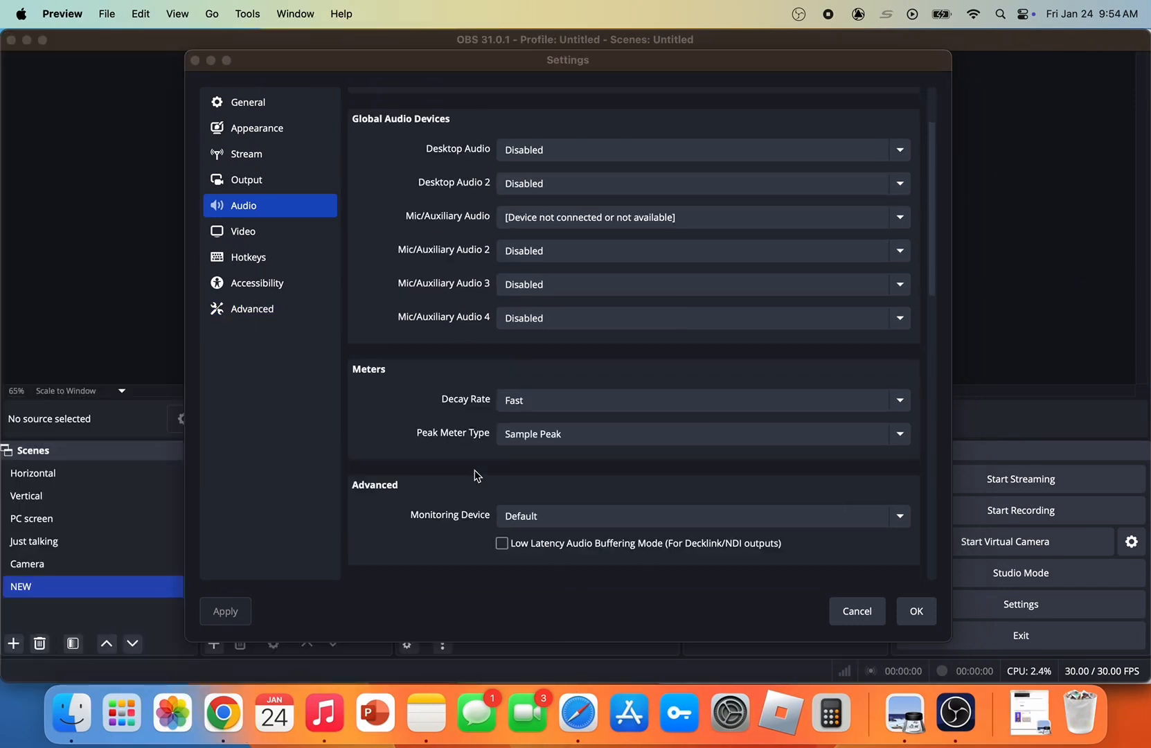
Examine the Audio, Hotkeys and Advanced settings in OBS
scroll(474, 476, down, 5)
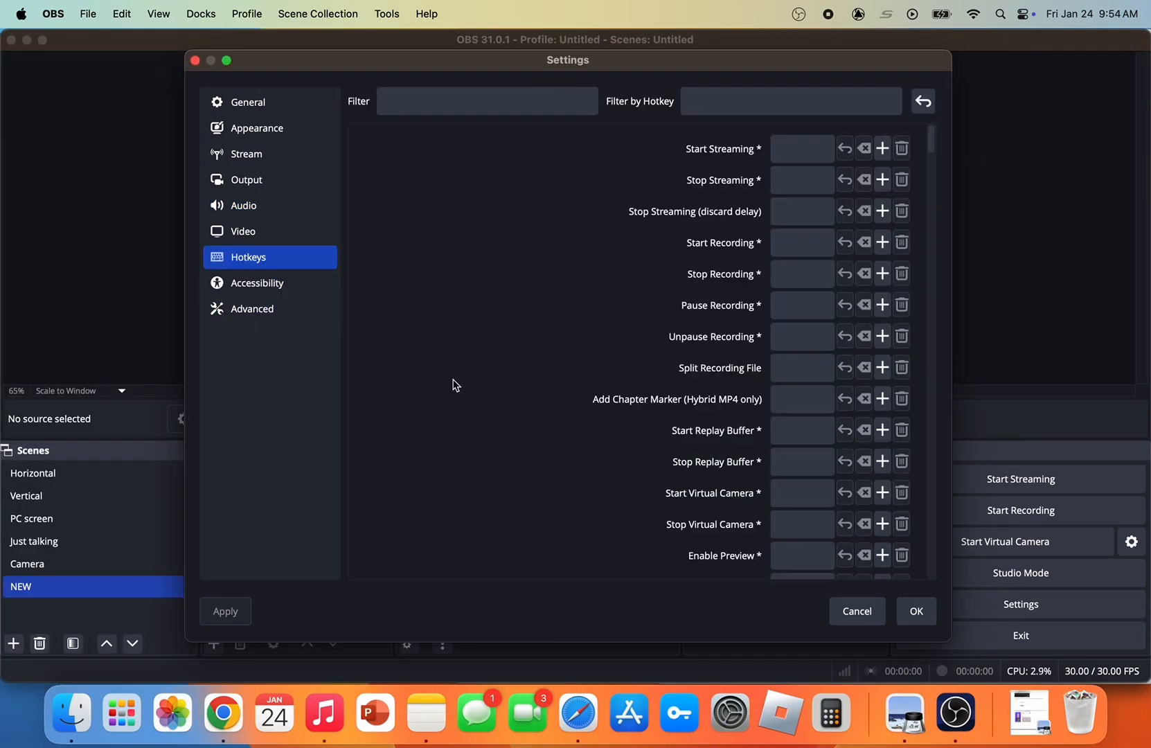
scroll(728, 406, down, 15)
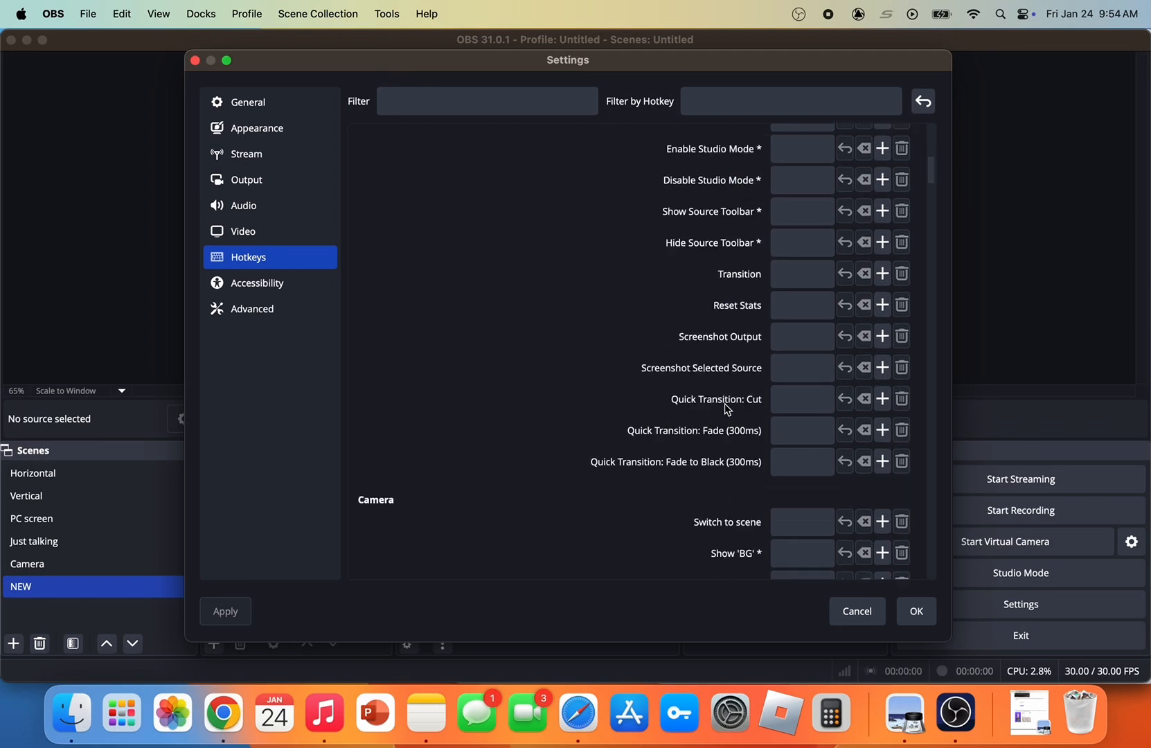
scroll(727, 409, down, 15)
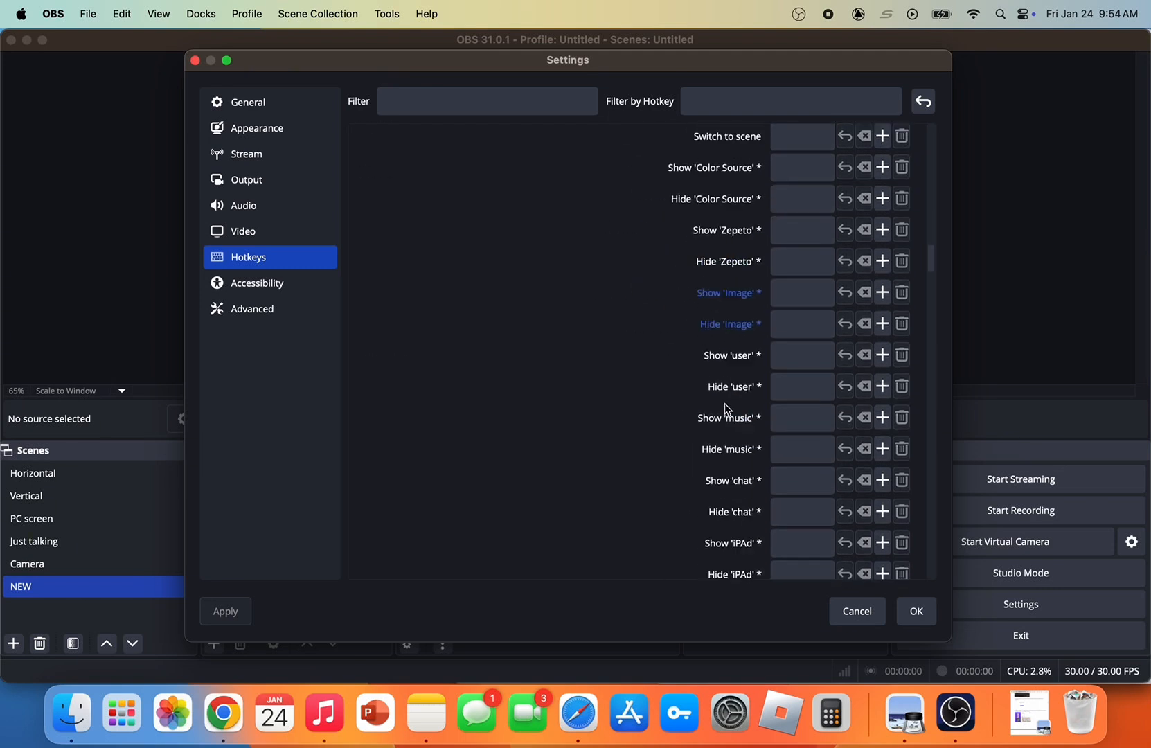
scroll(728, 408, down, 15)
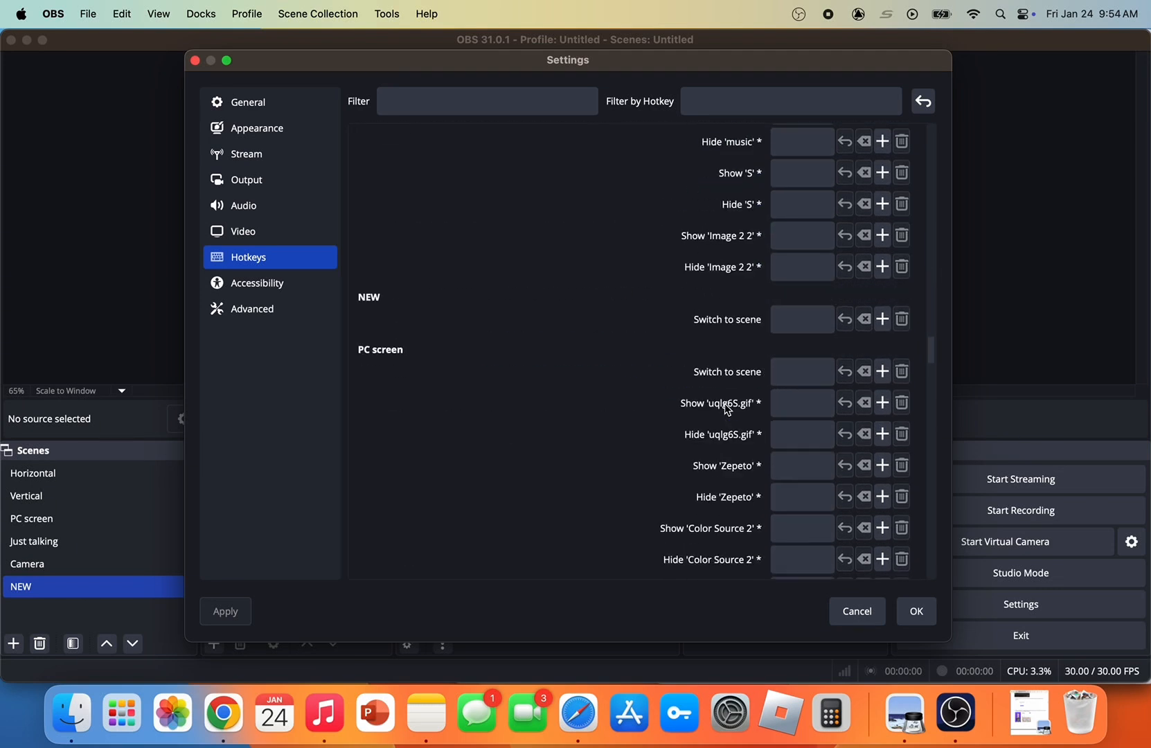
scroll(727, 408, down, 15)
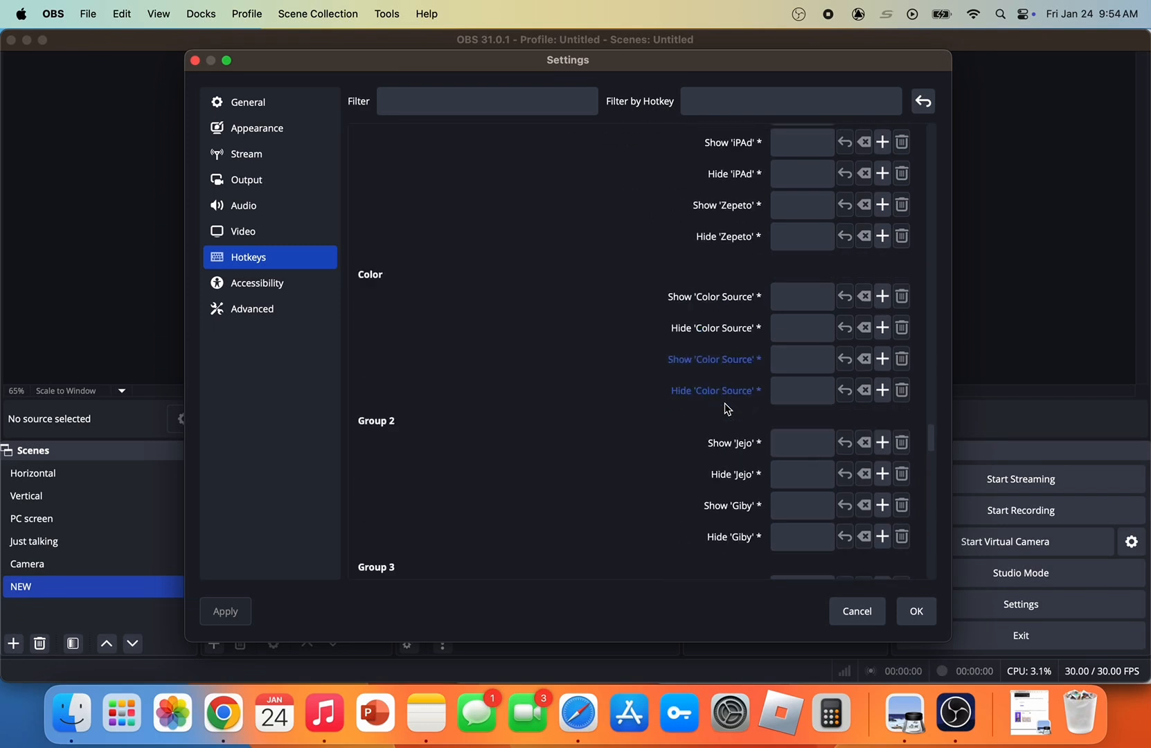
scroll(727, 409, down, 12)
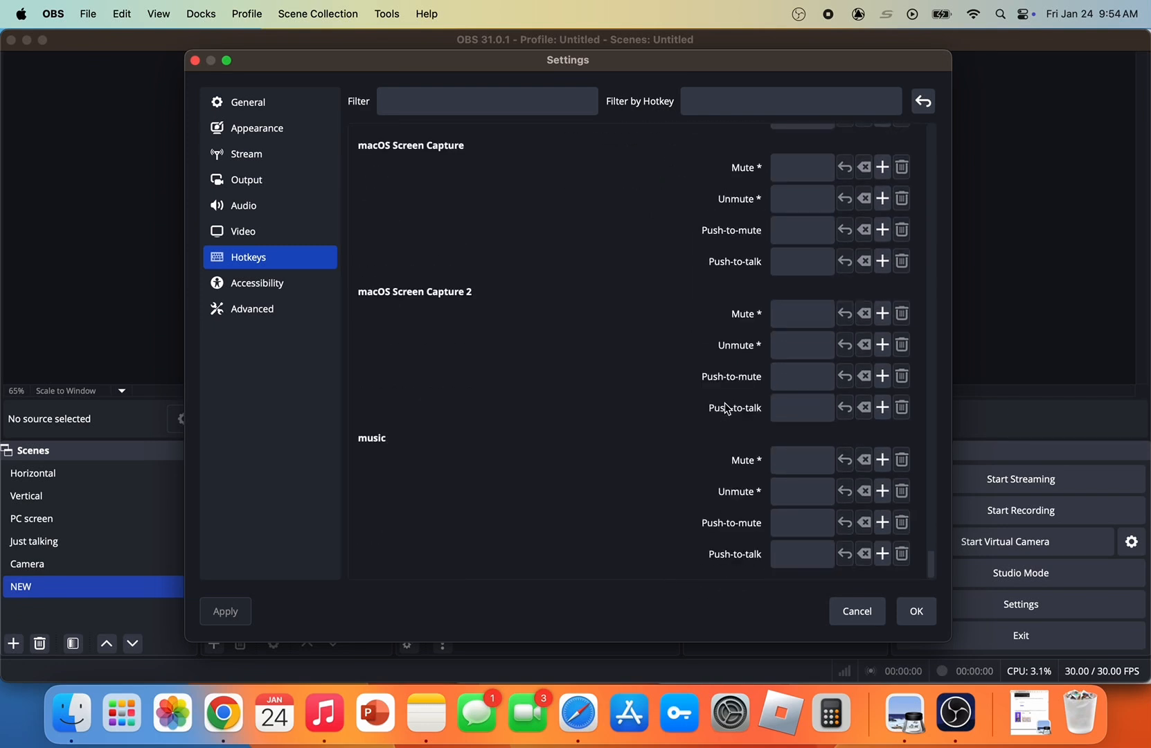
click(310, 308)
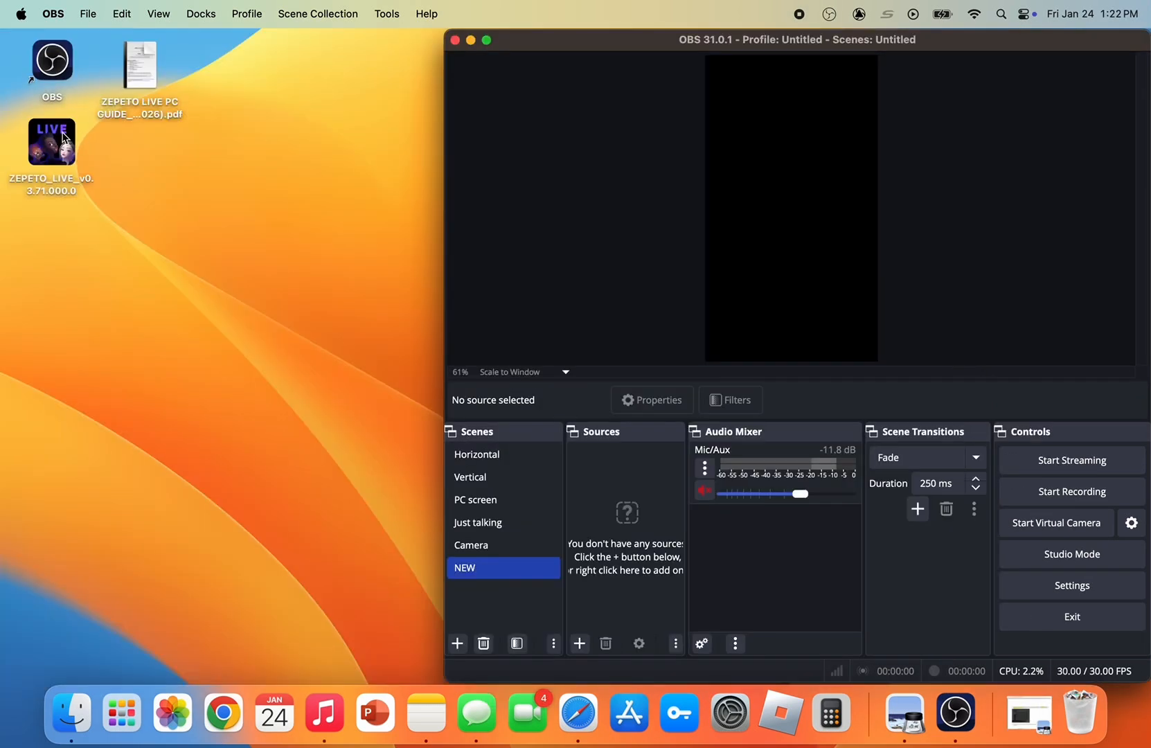
Launch ZEPETO_LIVE from the desktop, widen its window and log in with the account details already filled in
double_click(62, 137)
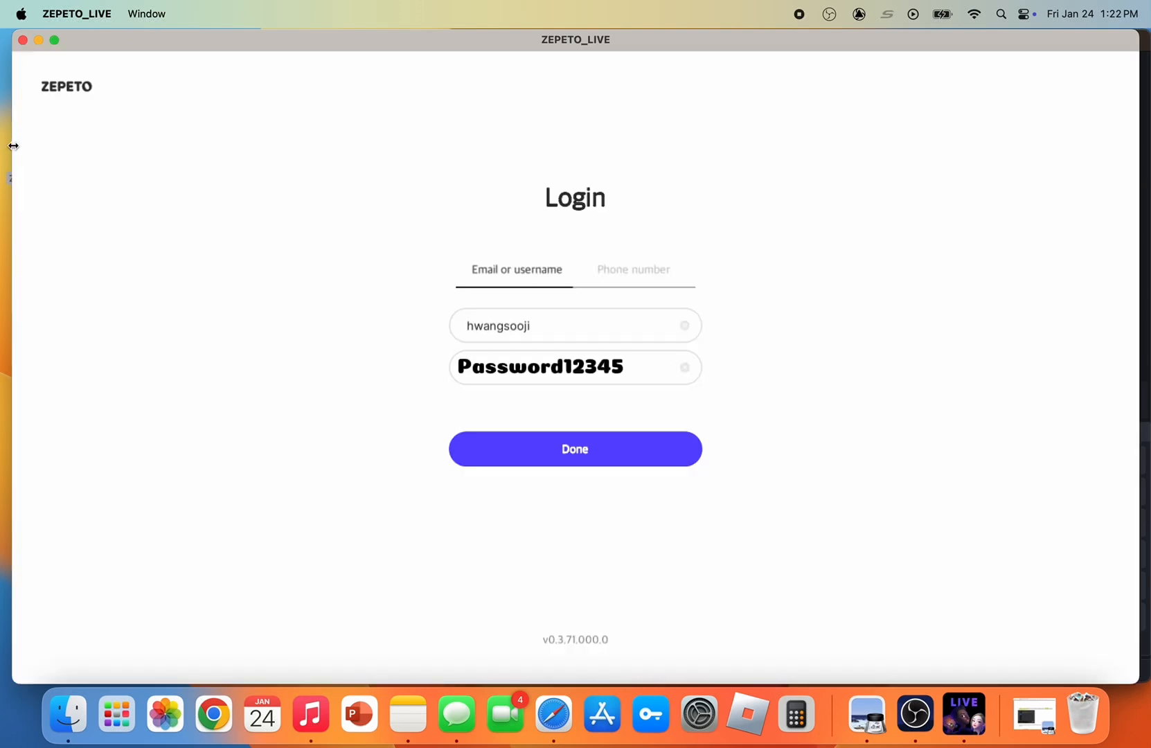
drag(14, 145, 1, 146)
drag(1139, 40, 1147, 38)
click(626, 435)
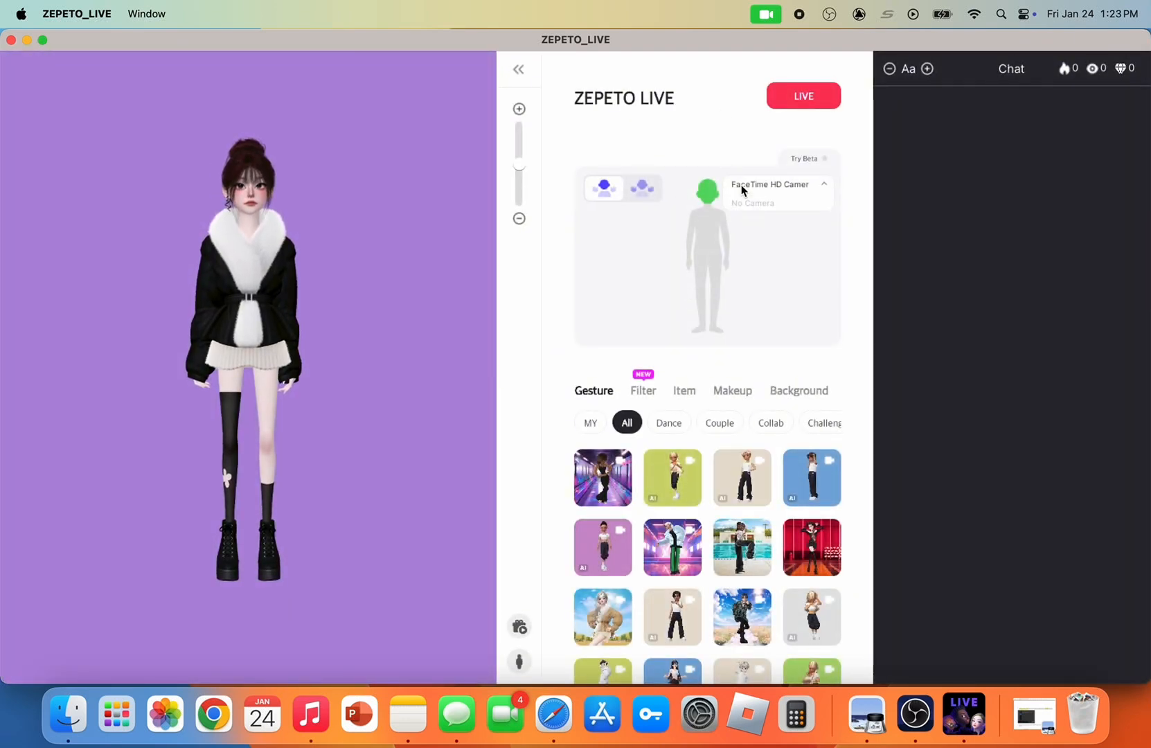
Check the FaceTime HD camera choice, try face-and-hands tracking before returning to face-only, and turn on Try Beta
click(741, 192)
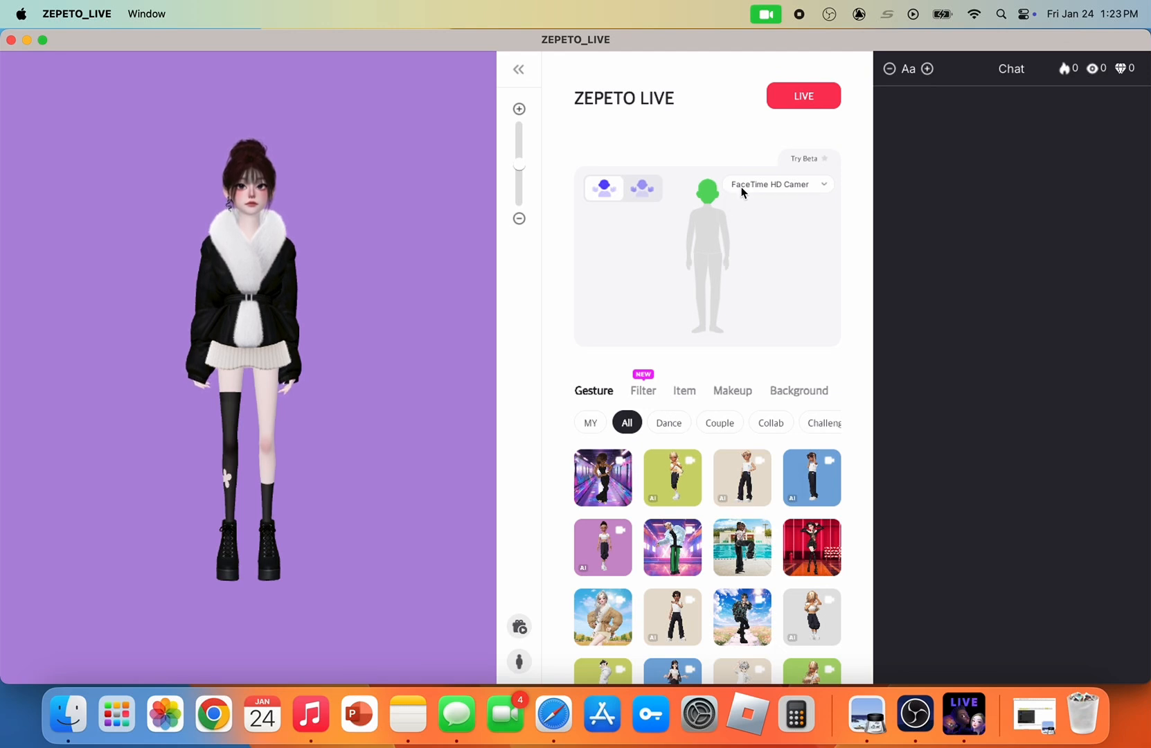
click(634, 192)
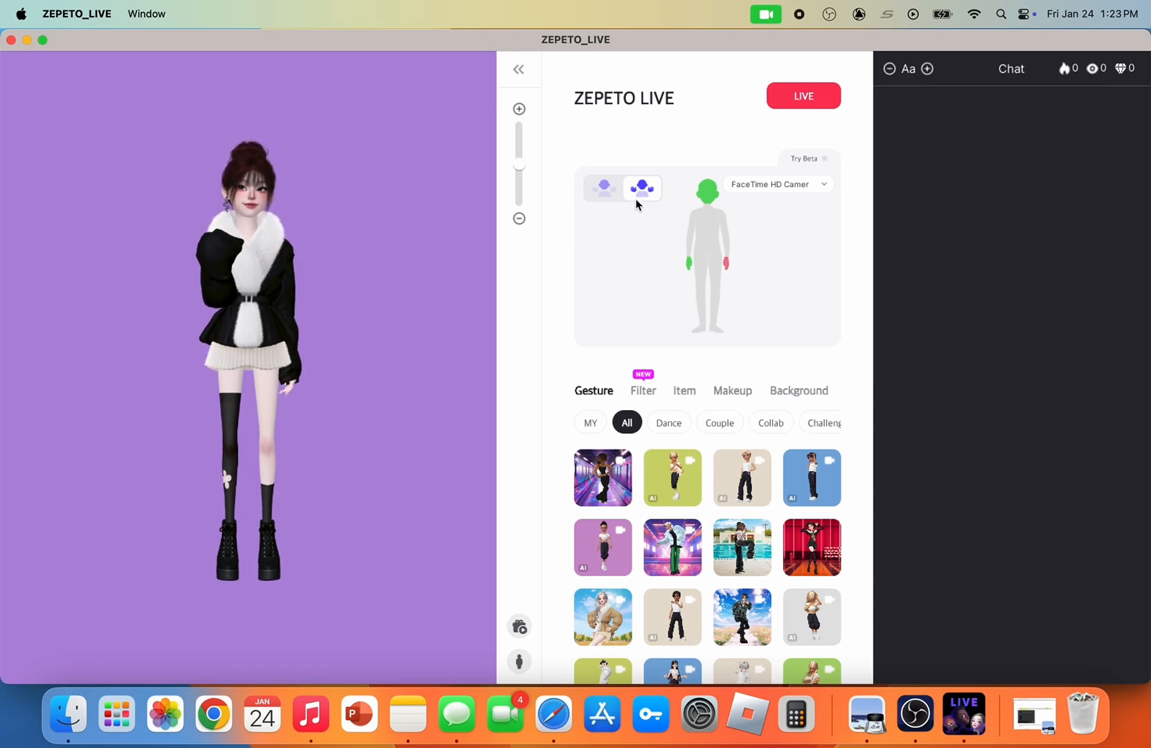
click(600, 194)
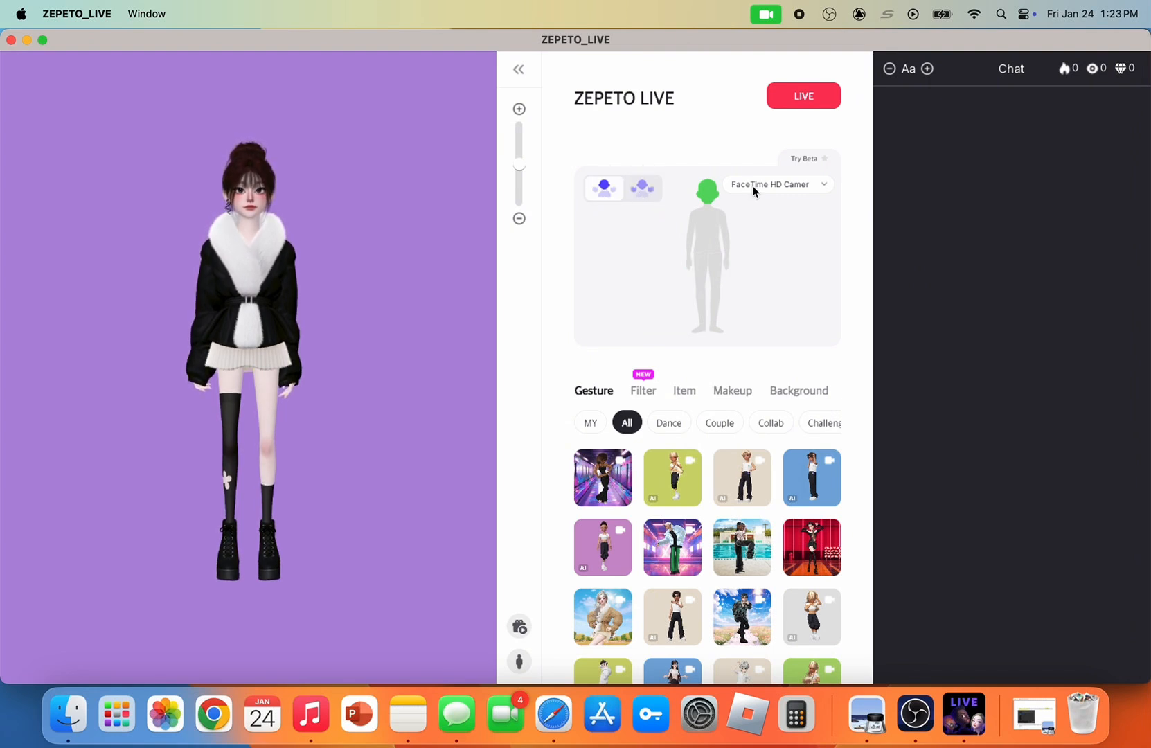
click(826, 158)
click(521, 626)
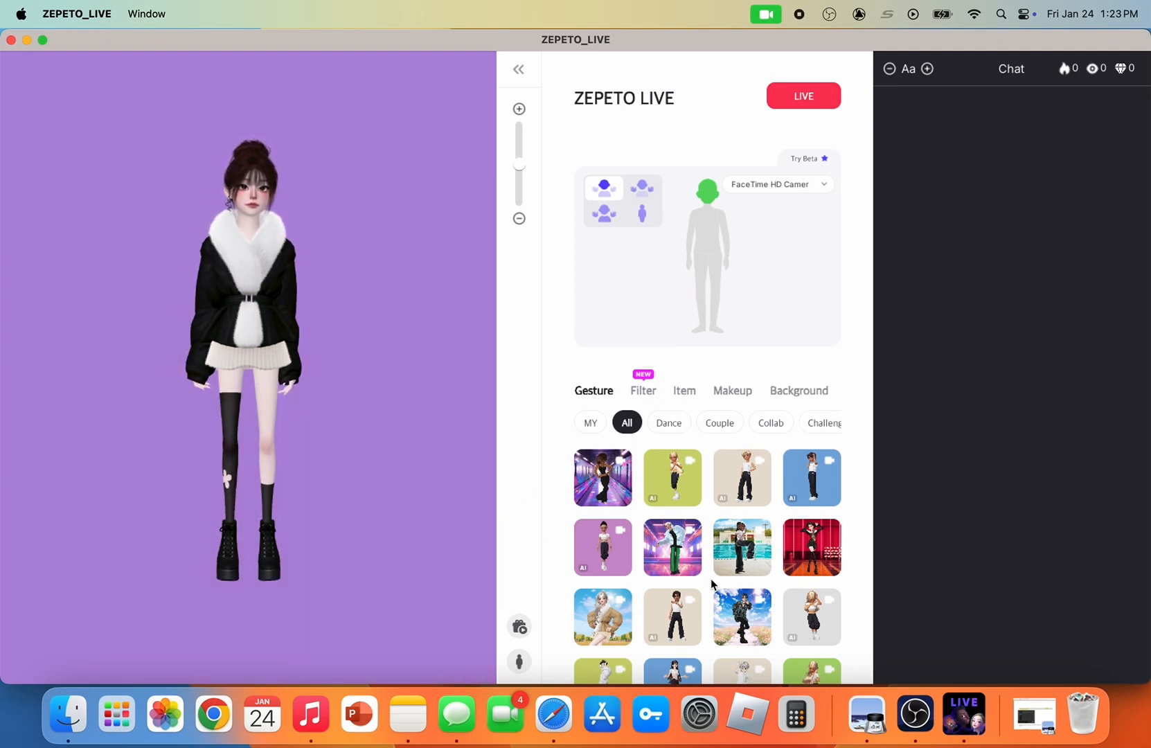
Browse the gesture categories and apply the microphone-stand pose from the Daily gestures to the avatar
scroll(711, 584, down, 10)
scroll(666, 434, right, 2)
scroll(666, 435, right, 3)
click(691, 422)
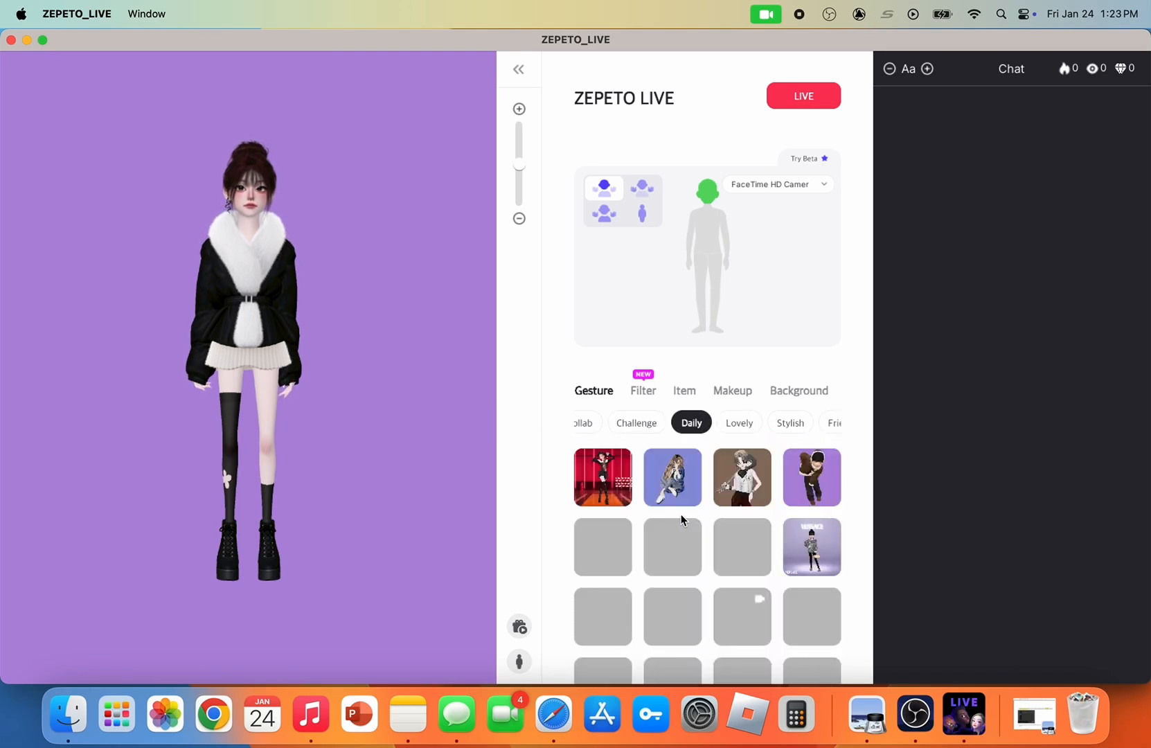
scroll(680, 513, down, 2)
click(734, 502)
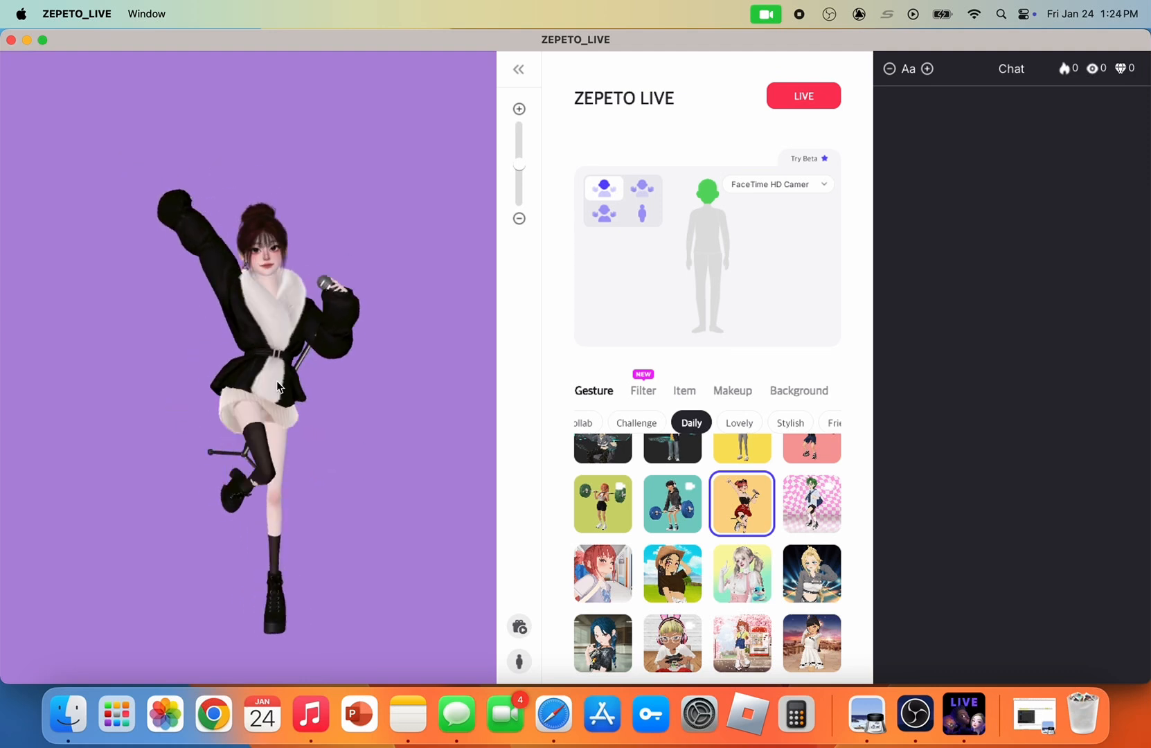
Zoom the avatar out and in within the preview, leaving it at a closer view
scroll(277, 381, up, 3)
scroll(277, 381, down, 3)
scroll(278, 381, up, 5)
scroll(277, 381, down, 7)
scroll(278, 380, up, 2)
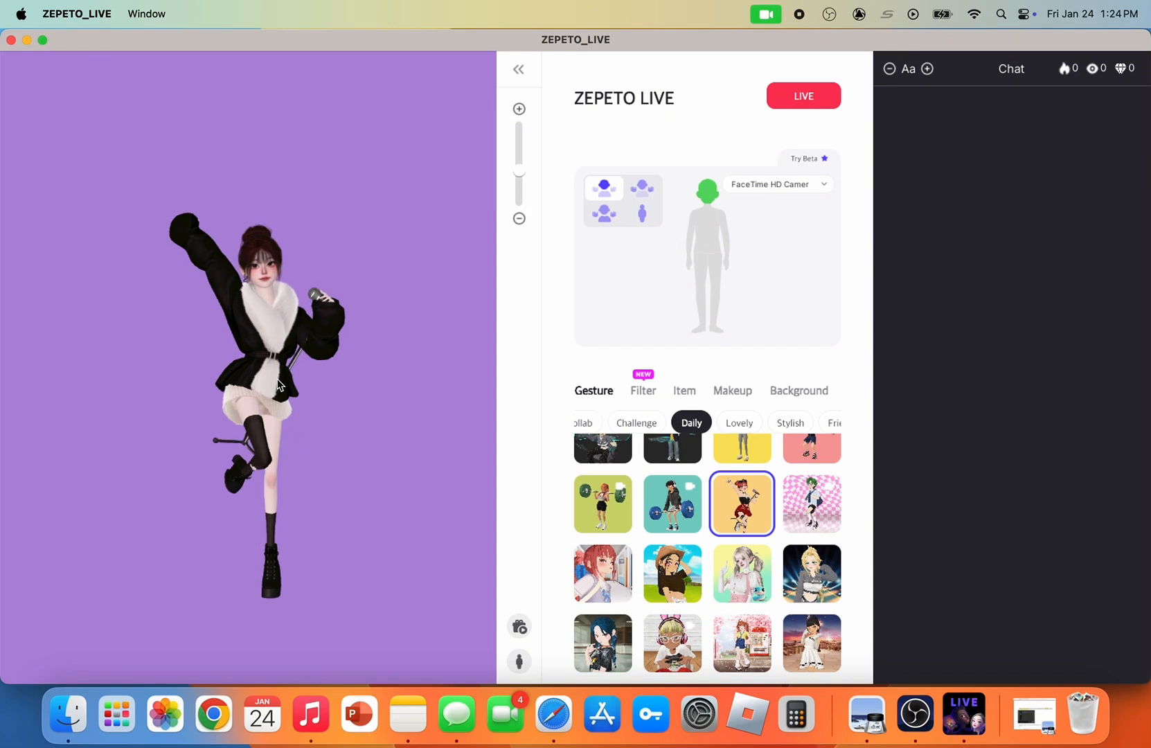
scroll(281, 381, up, 4)
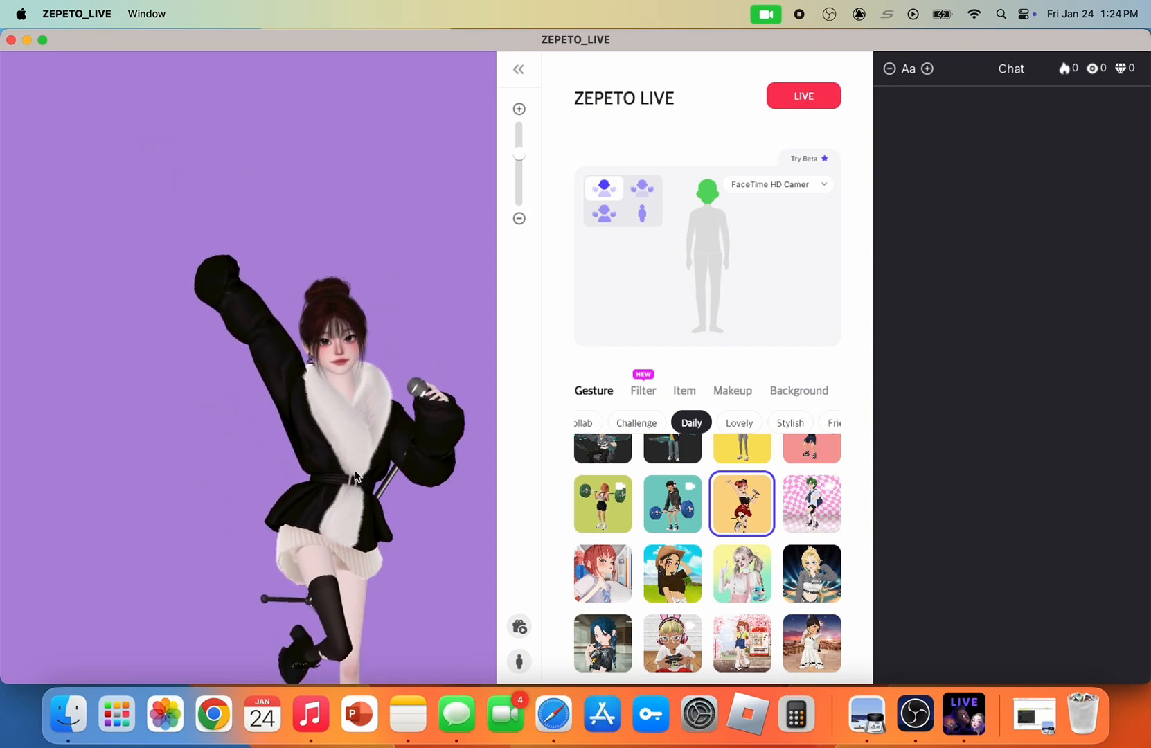
Apply the Daily gesture on the yellow-green background with the avatar in close-up, and list the Lovely gestures
click(721, 553)
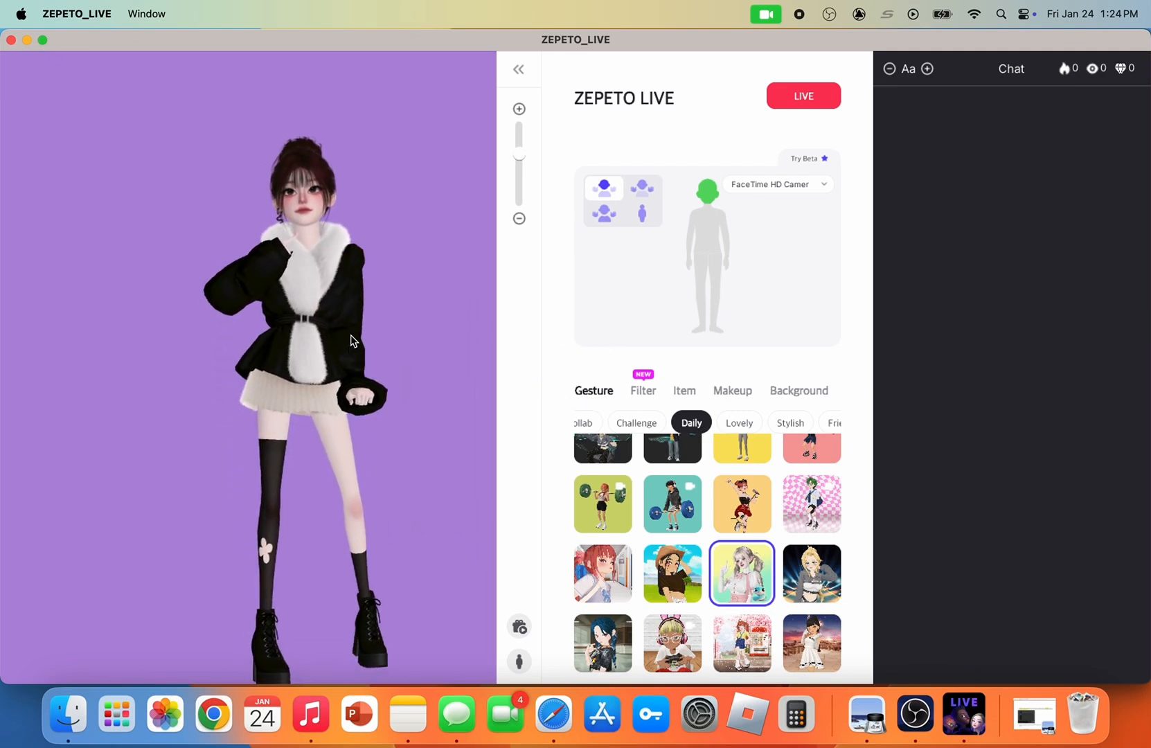
scroll(320, 305, up, 5)
scroll(319, 305, down, 5)
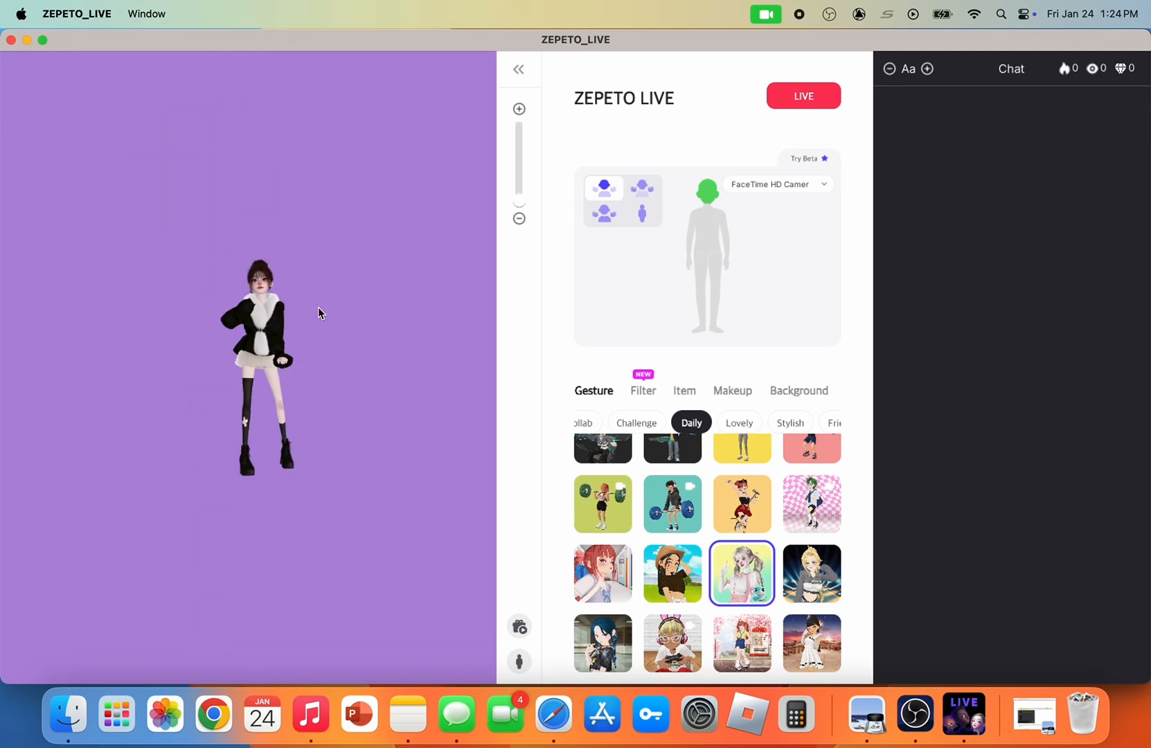
click(739, 422)
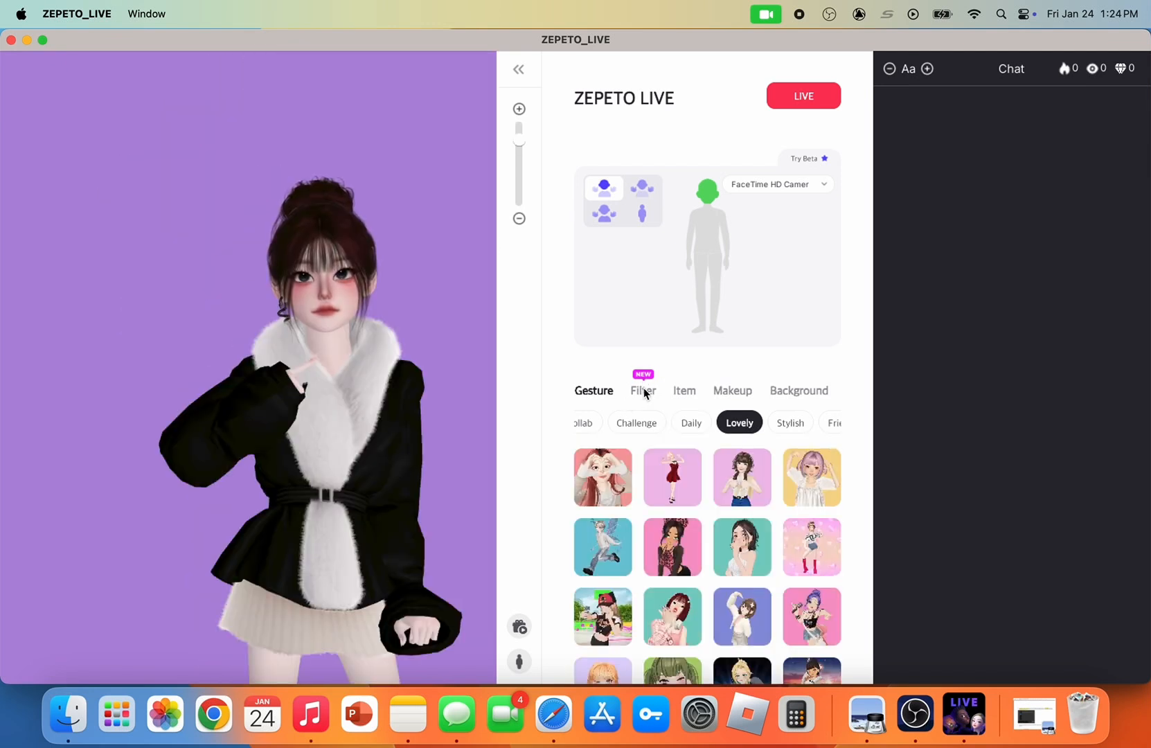
Apply the Neon filter to the avatar and open its adjustment settings
click(644, 389)
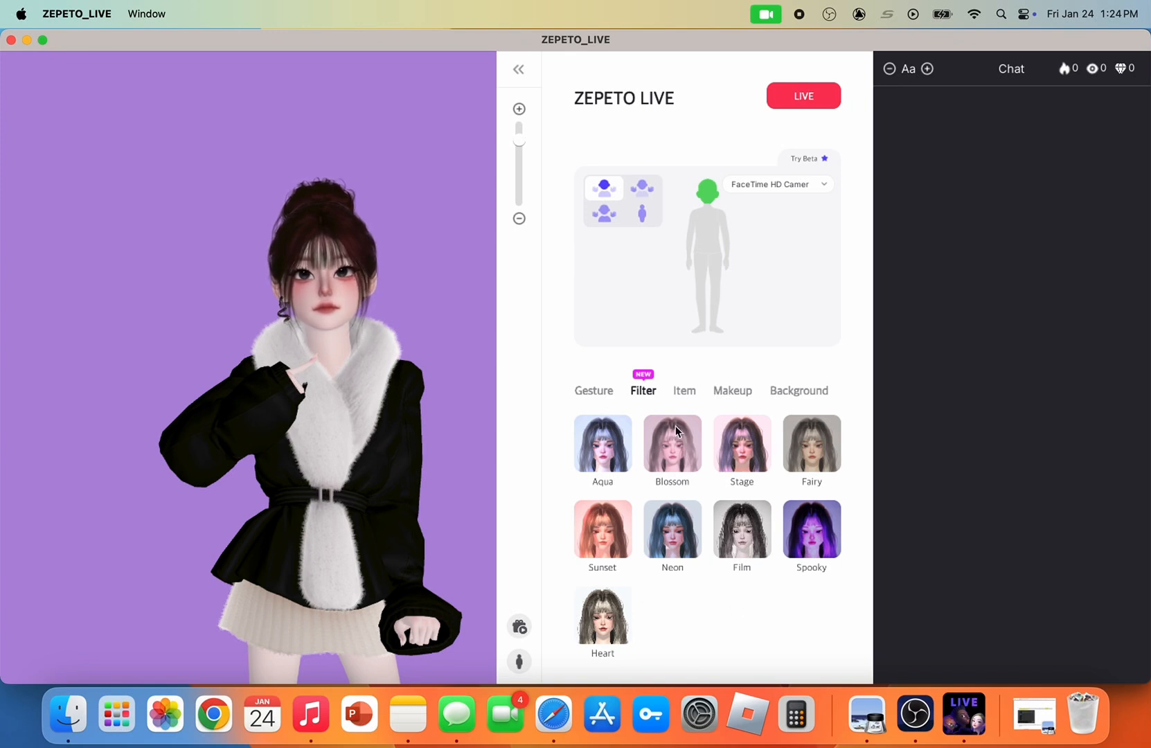
click(659, 521)
click(690, 547)
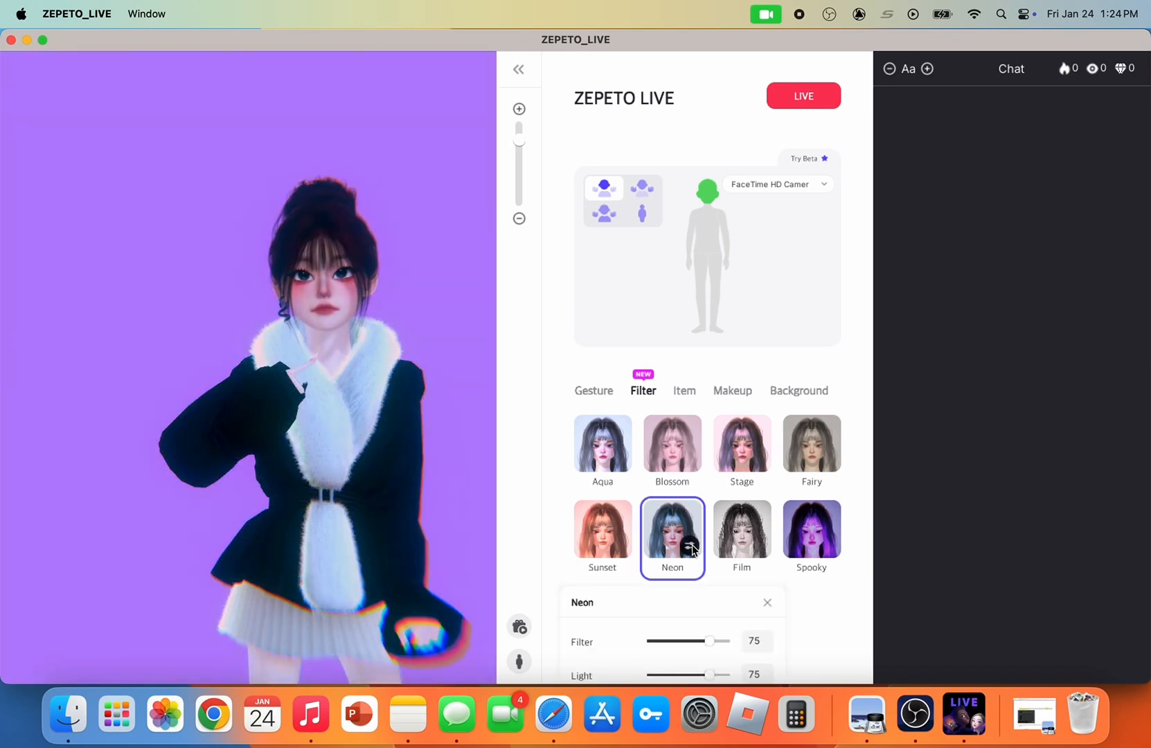
Set the Neon filter's Light to 100 and its Filter strength to 0
scroll(708, 625, down, 2)
drag(714, 611, 733, 639)
drag(679, 609, 669, 610)
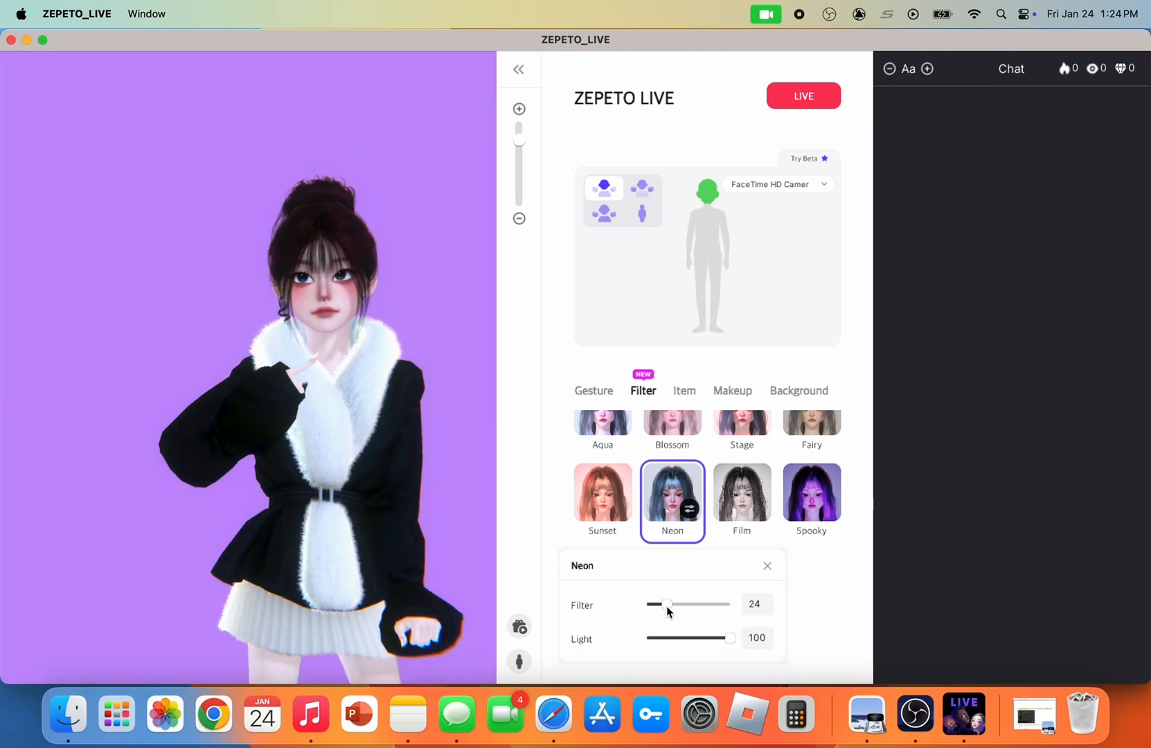
drag(667, 603, 646, 606)
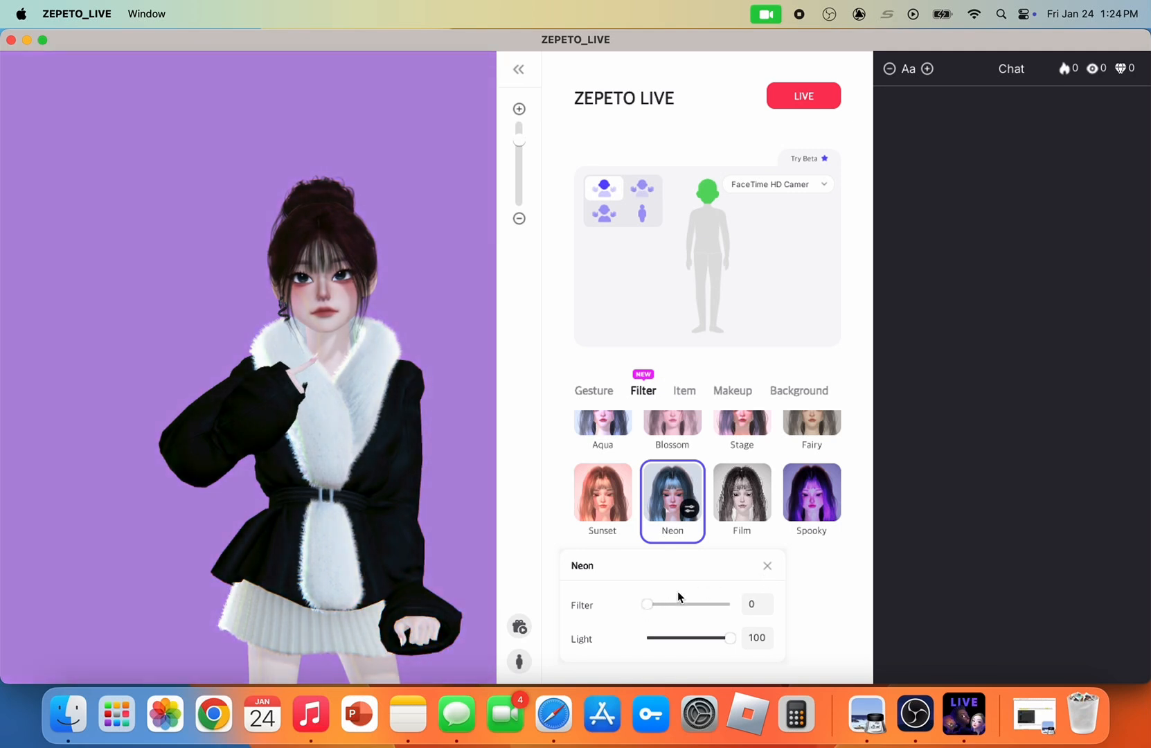
Close the Neon filter's adjustment settings, compare the Film, Sunset and Spooky filters, and return to the Neon filter
click(767, 568)
click(719, 510)
click(613, 513)
click(642, 521)
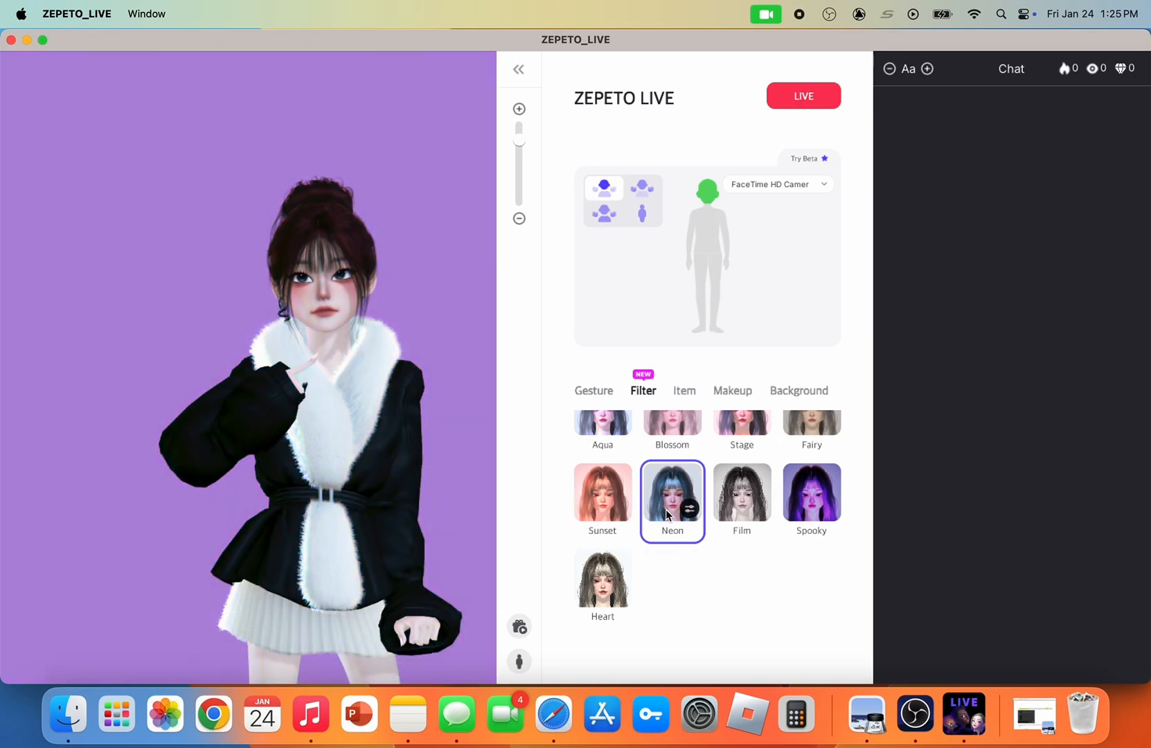
scroll(668, 551, up, 2)
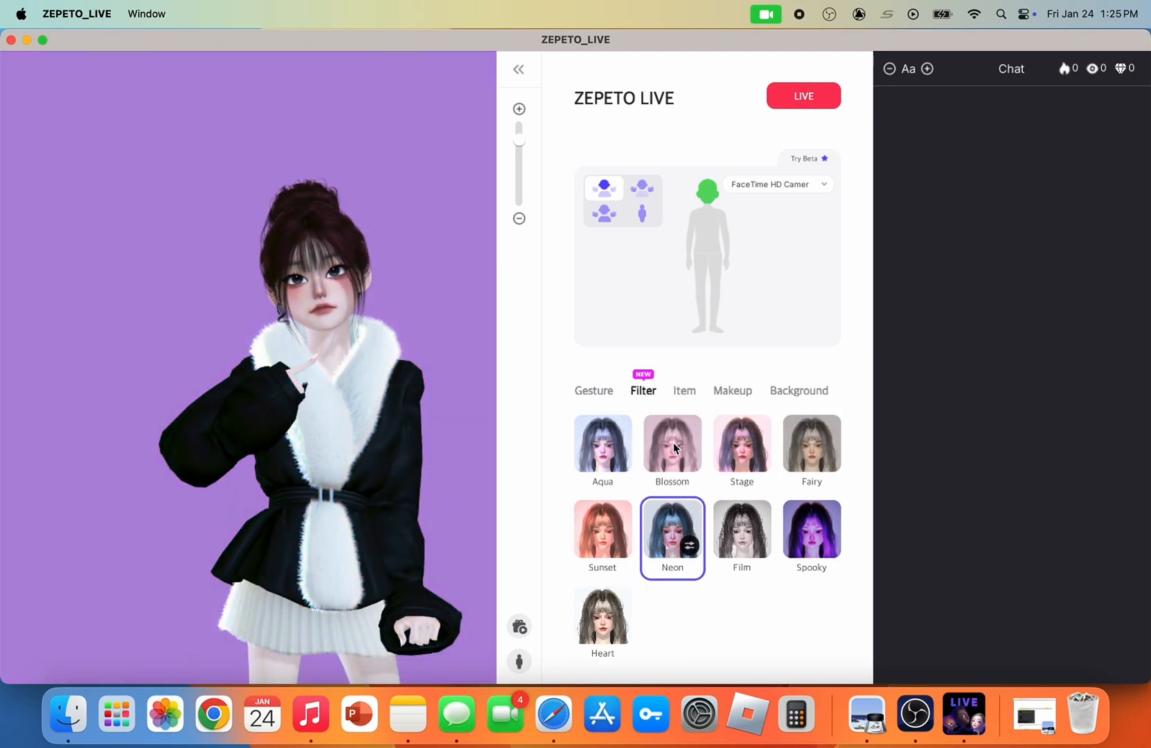
click(804, 518)
click(669, 528)
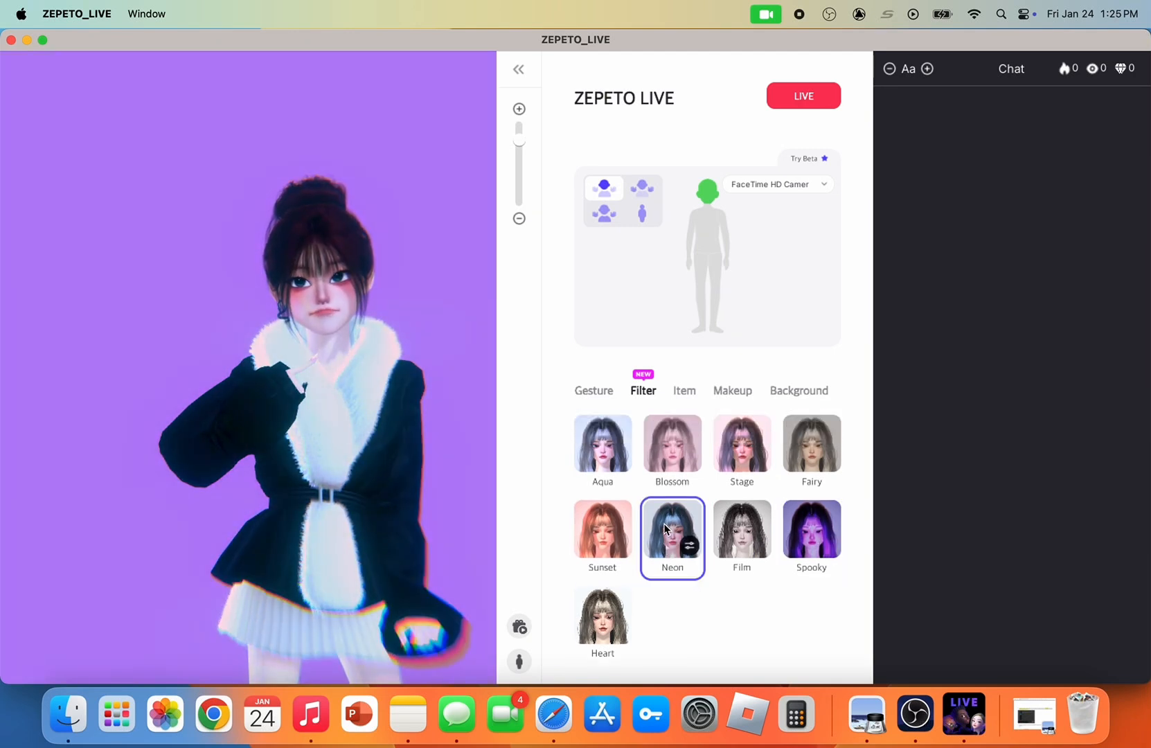
Apply the Japanese room background with the round window and zoom the avatar out and back in within the preview
click(685, 392)
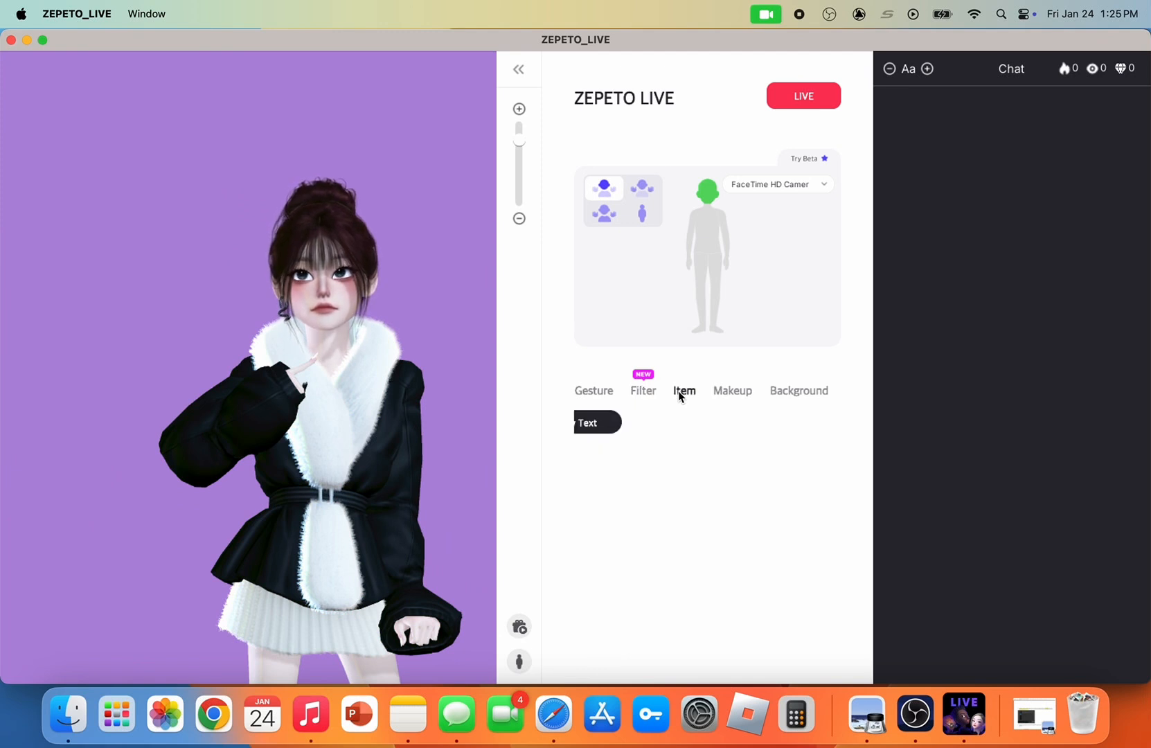
click(733, 391)
click(793, 392)
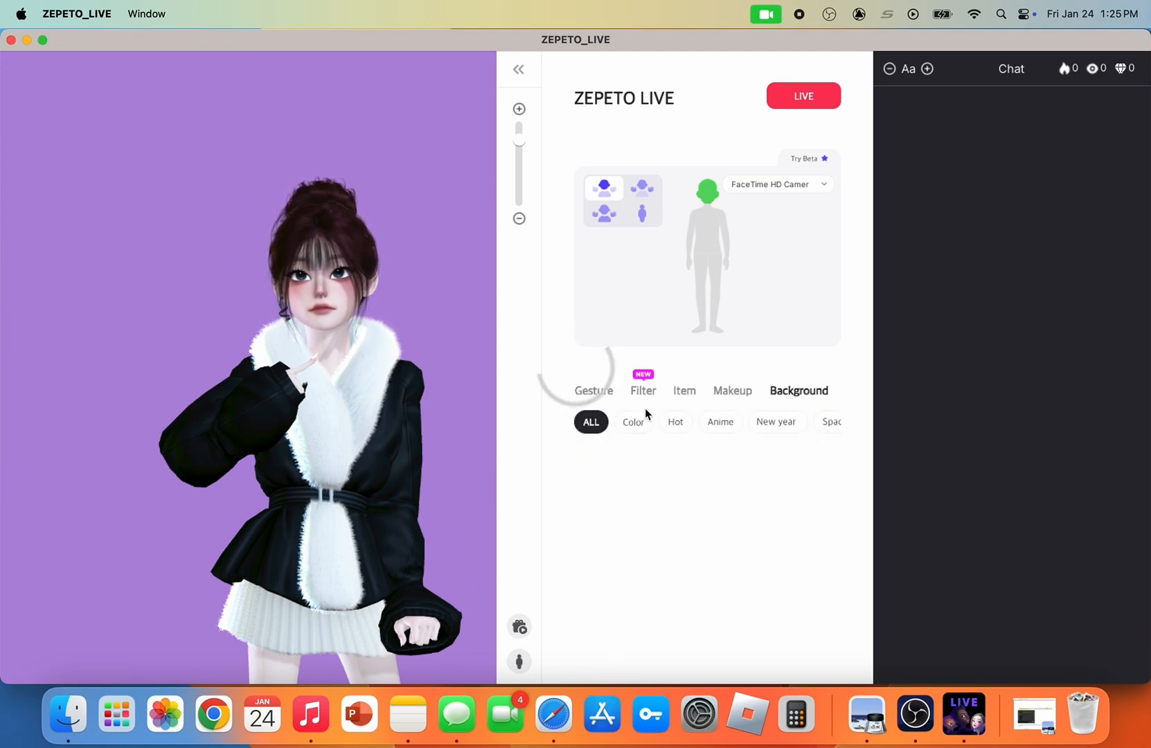
click(599, 487)
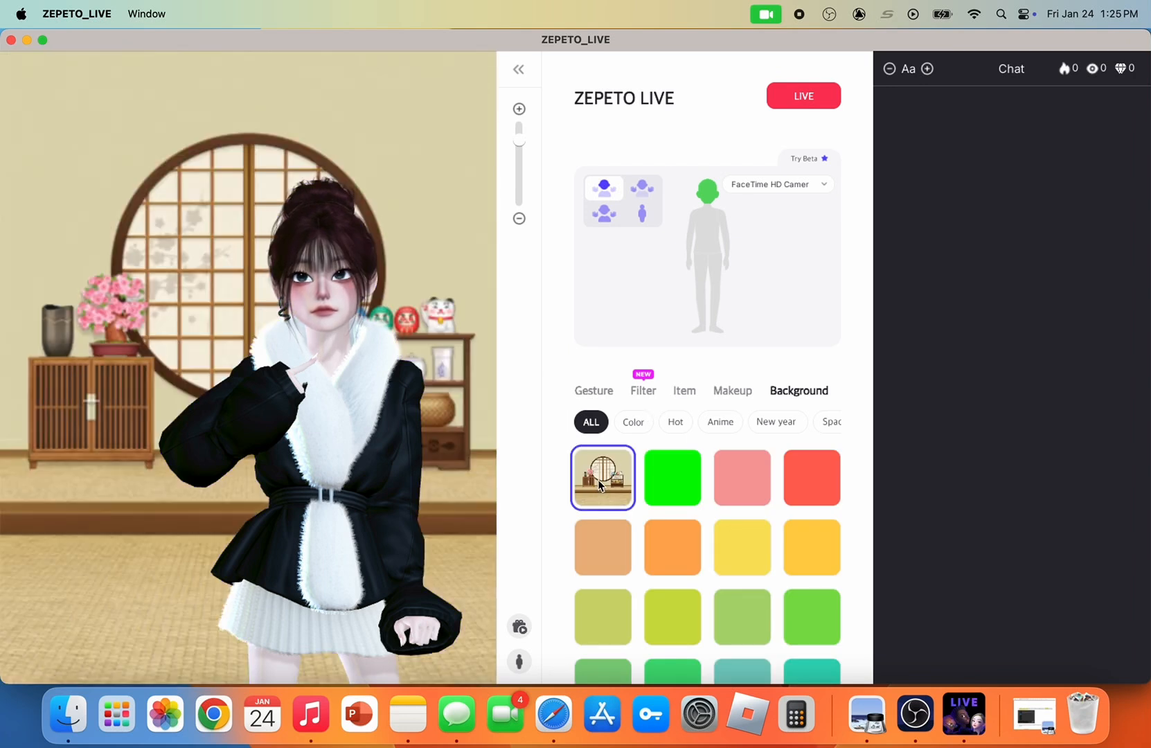
scroll(347, 488, down, 5)
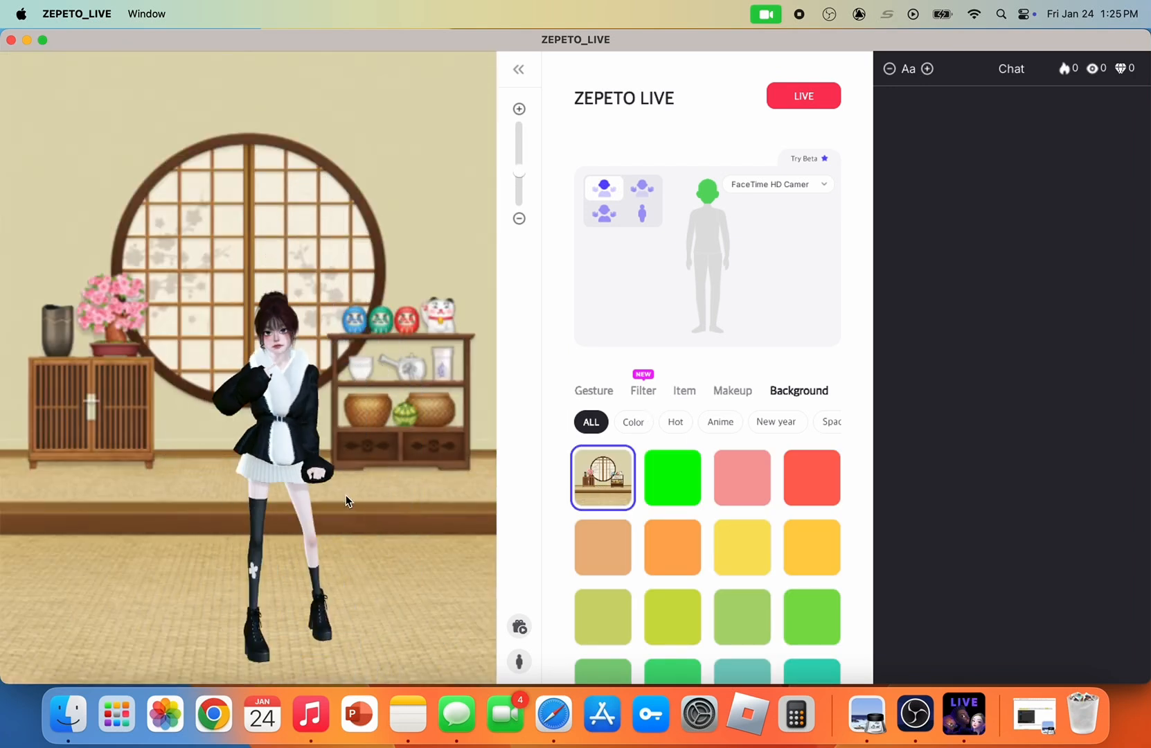
scroll(346, 501, up, 3)
scroll(347, 499, up, 3)
scroll(347, 498, down, 2)
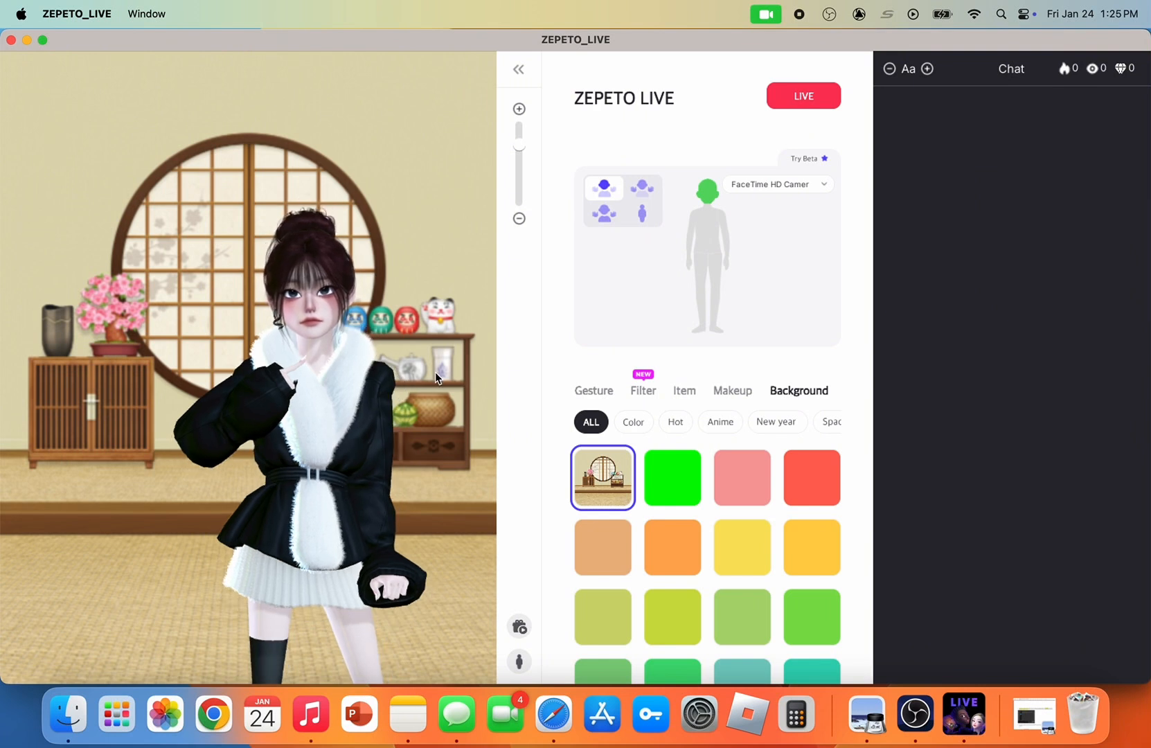
Try the bright green background and the purple torn-paper background behind the avatar
click(675, 485)
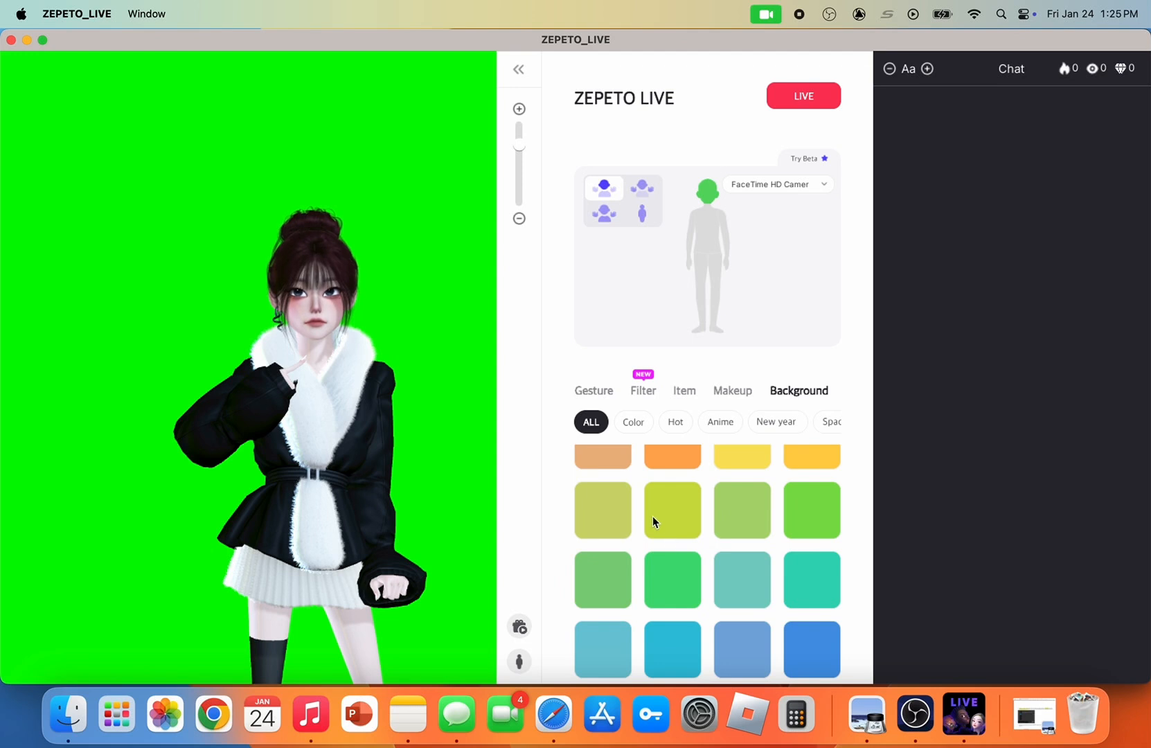
click(653, 516)
scroll(653, 516, down, 5)
click(740, 504)
scroll(714, 512, down, 5)
click(689, 524)
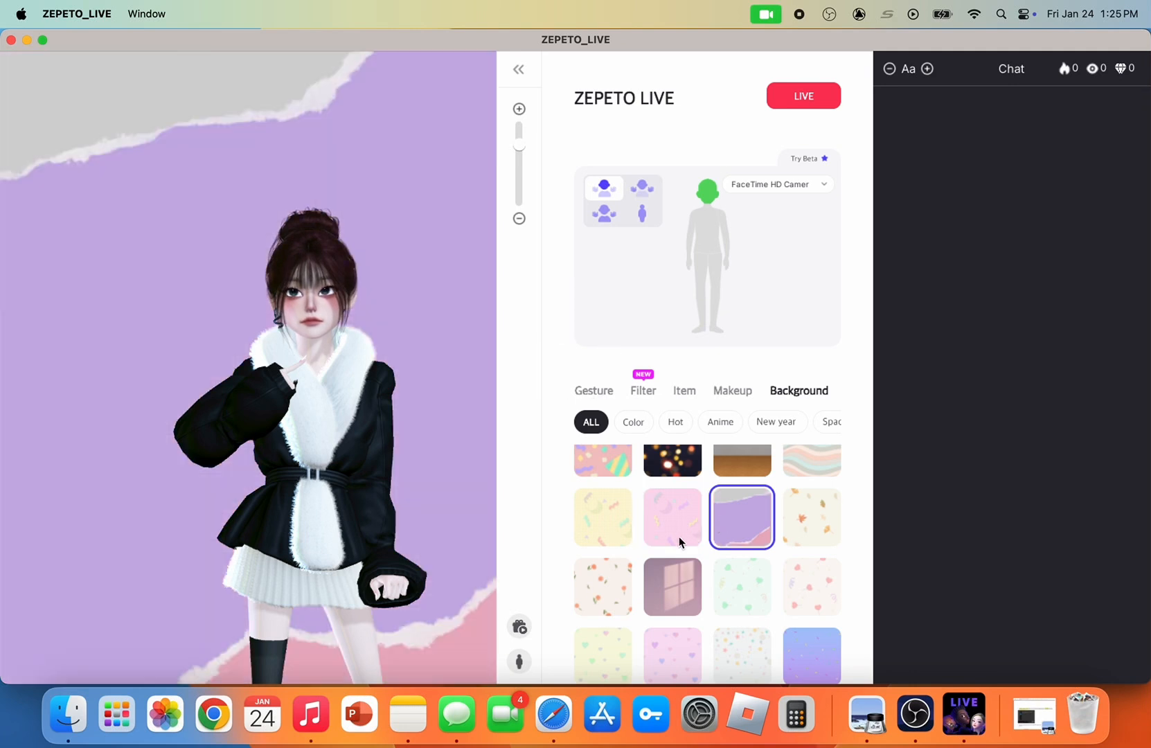
scroll(679, 537, down, 5)
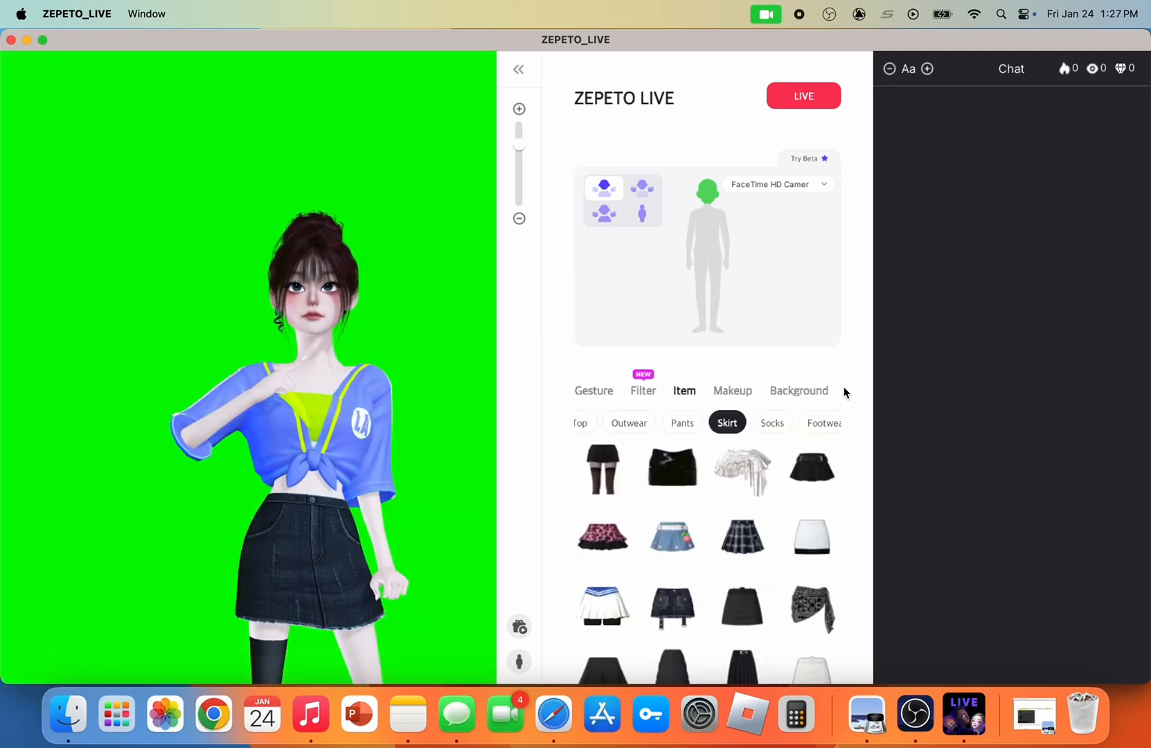
Start the PC live session, and enlarge the chat text and shrink it back down
click(794, 97)
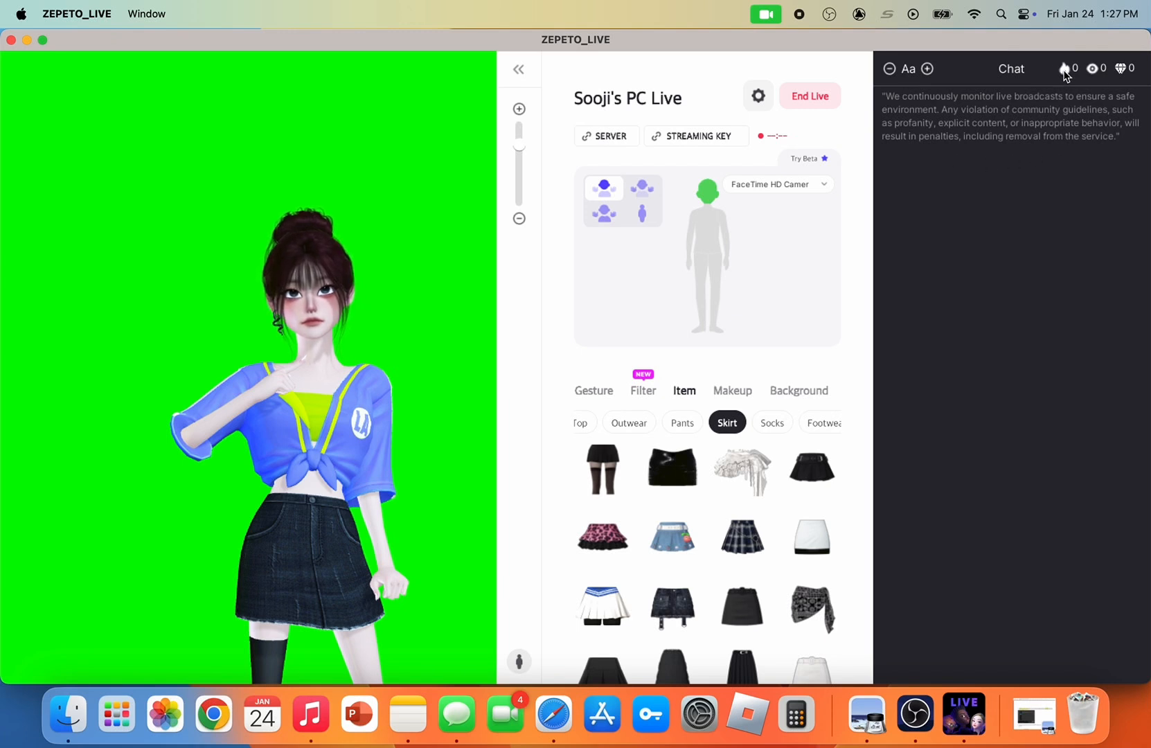
click(925, 72)
click(924, 72)
click(925, 72)
click(925, 72)
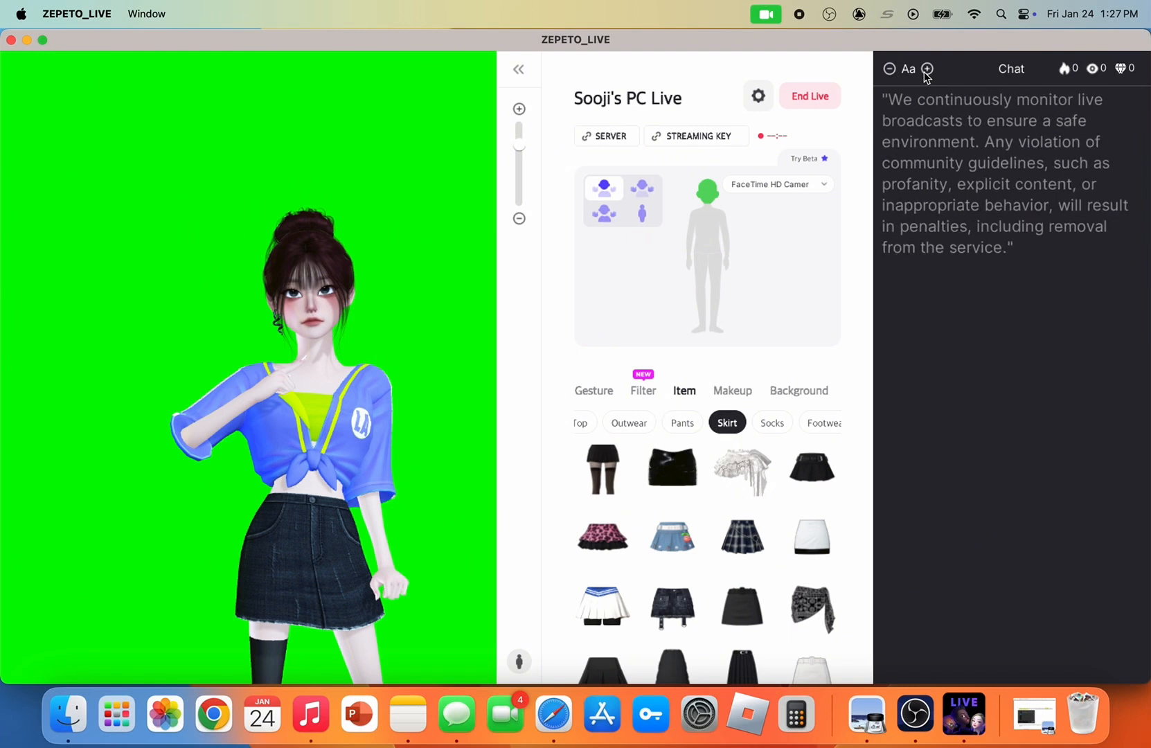
click(925, 72)
click(886, 73)
click(886, 73)
click(886, 73)
click(886, 73)
click(887, 73)
click(886, 73)
click(887, 73)
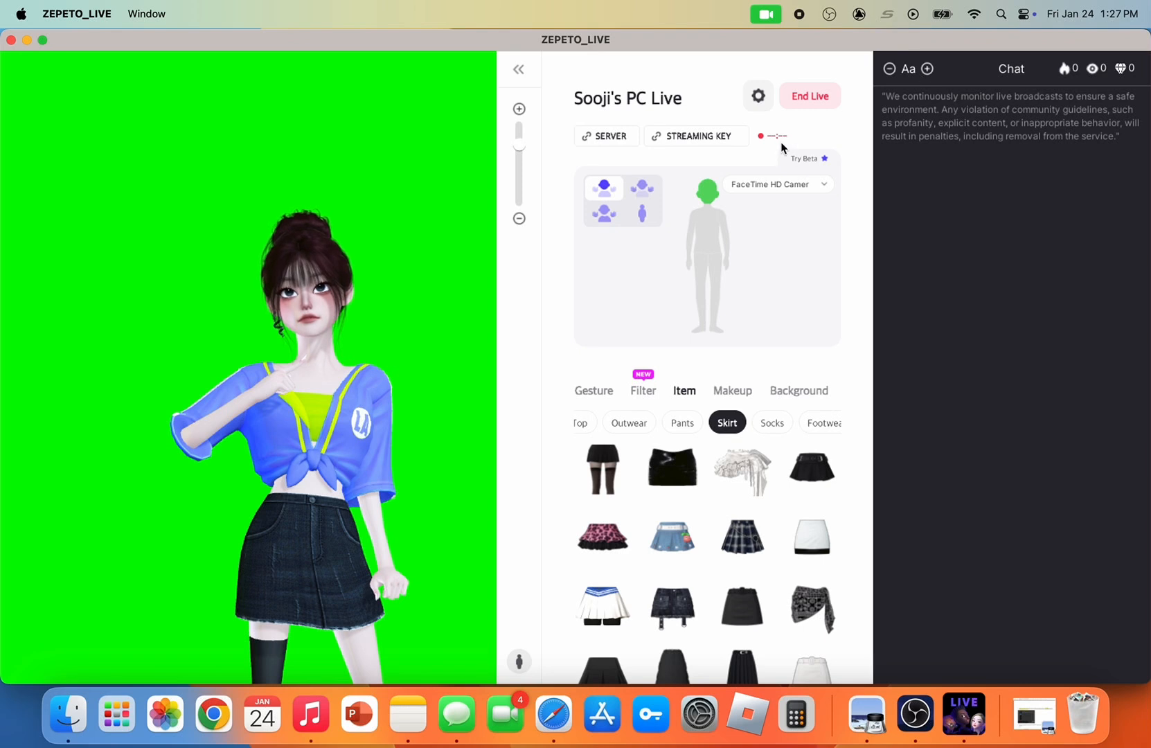
Open and close the live session's settings, and copy the session's server address
click(759, 96)
click(522, 152)
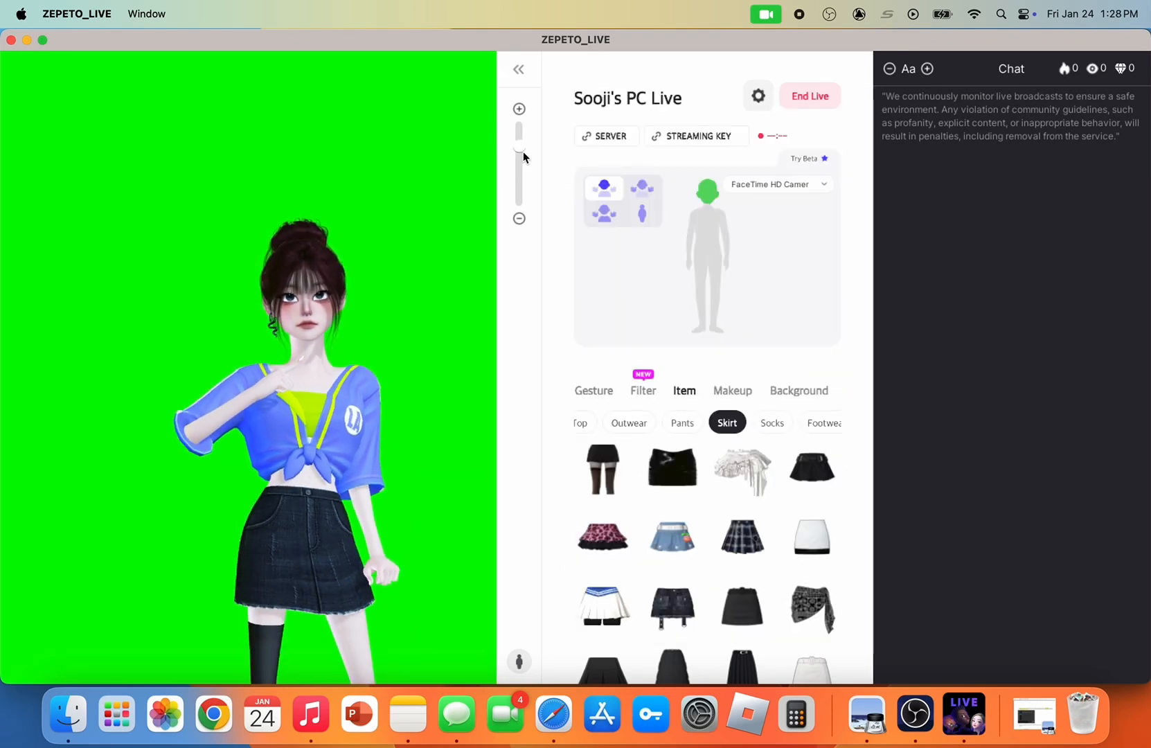
click(605, 137)
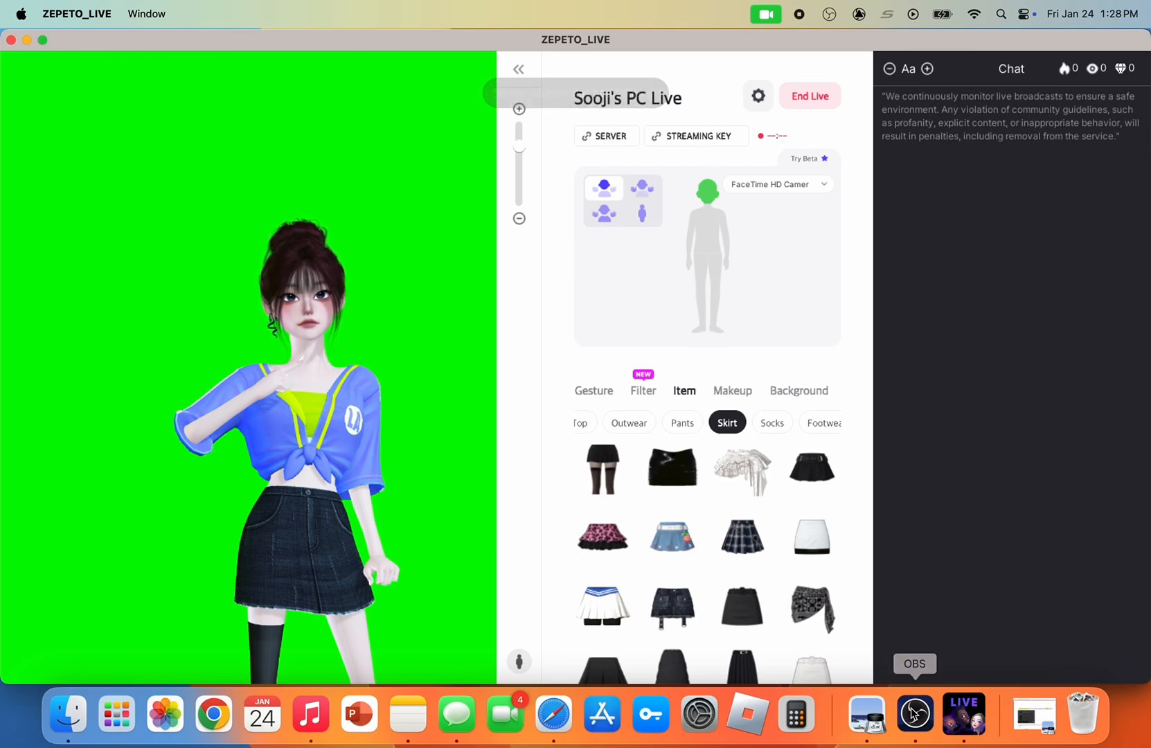
Switch to OBS and replace the Server address in the Stream settings with the copied one, rtmp://tglc.zepeto.io/ZEPETO_LIVE/
click(914, 713)
click(1057, 596)
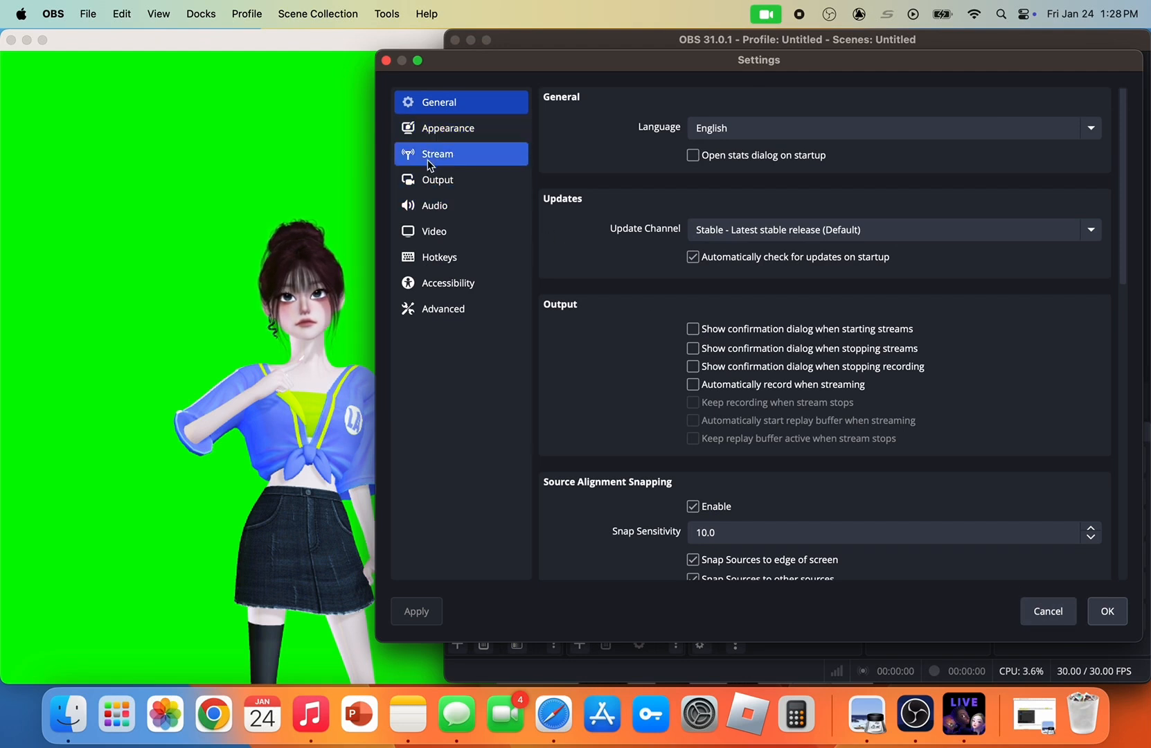
click(428, 159)
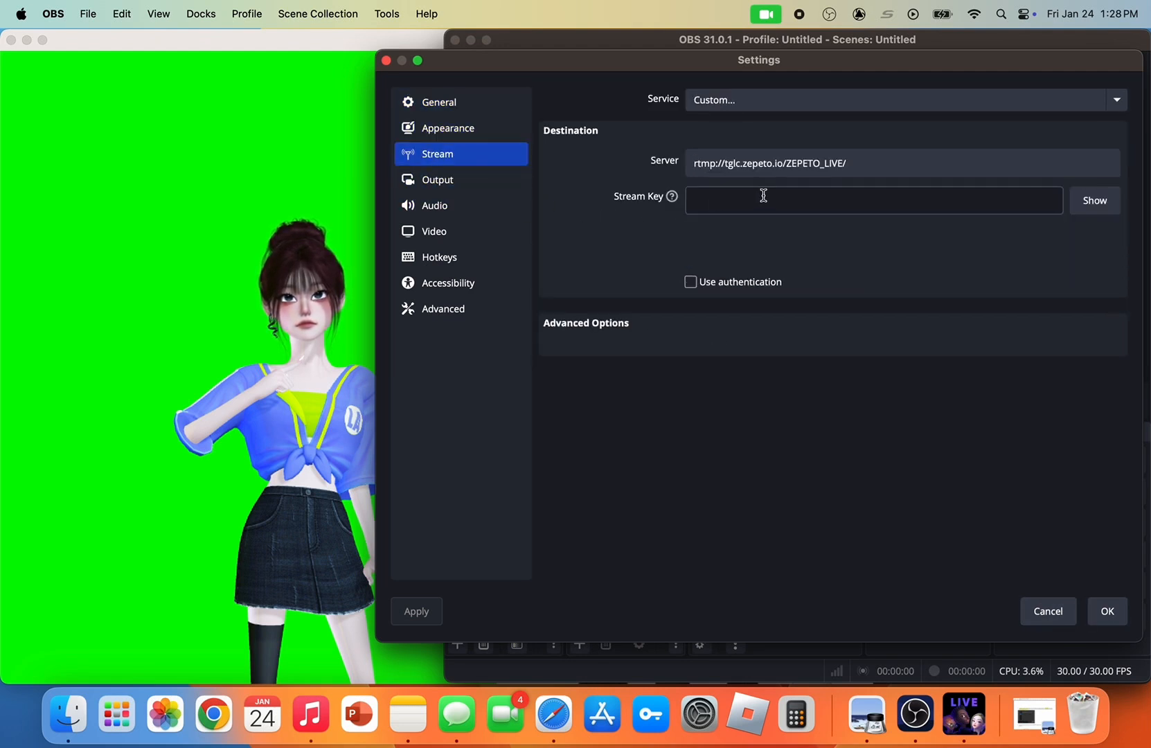
triple_click(767, 166)
right_click(767, 166)
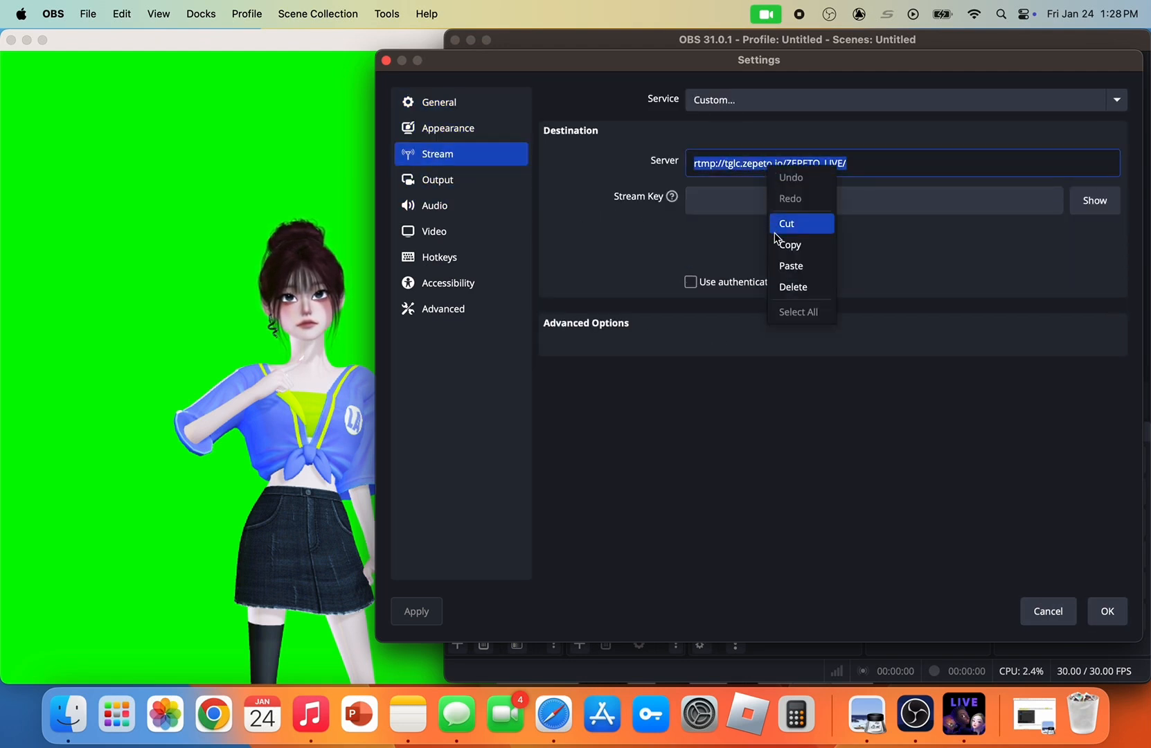
click(797, 267)
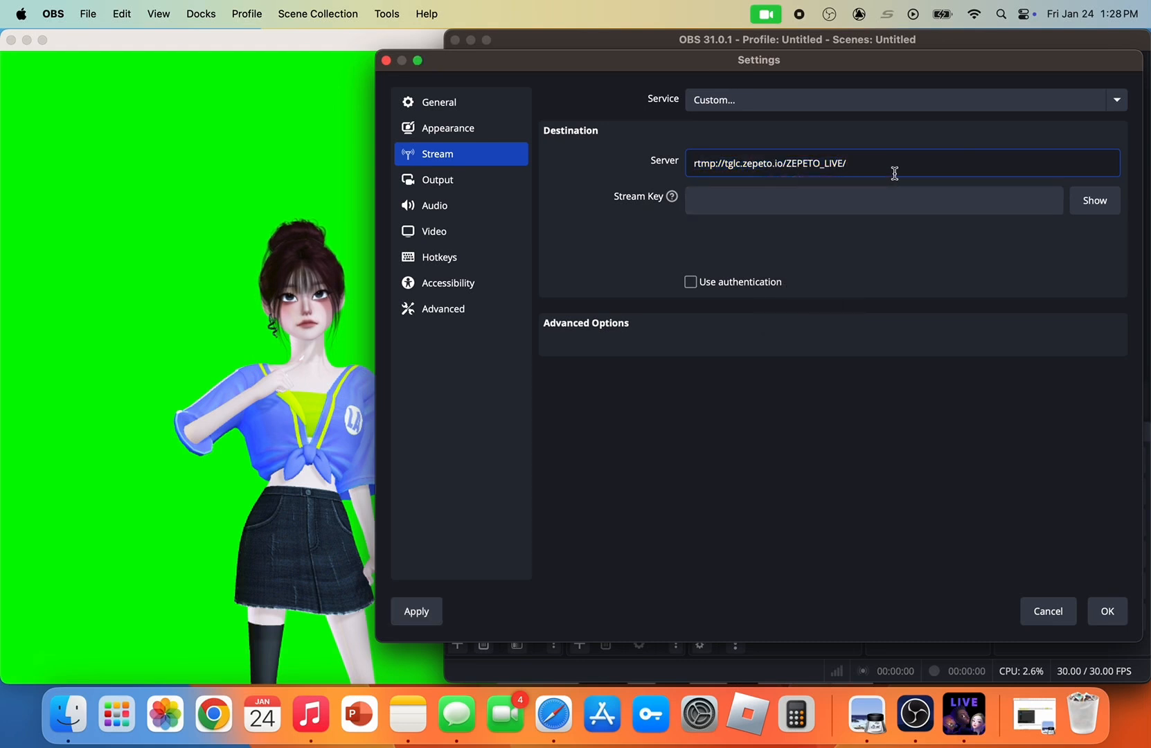
Copy the streaming key from ZEPETO Live, paste it as the Stream Key in OBS, and save the settings
click(774, 199)
click(360, 133)
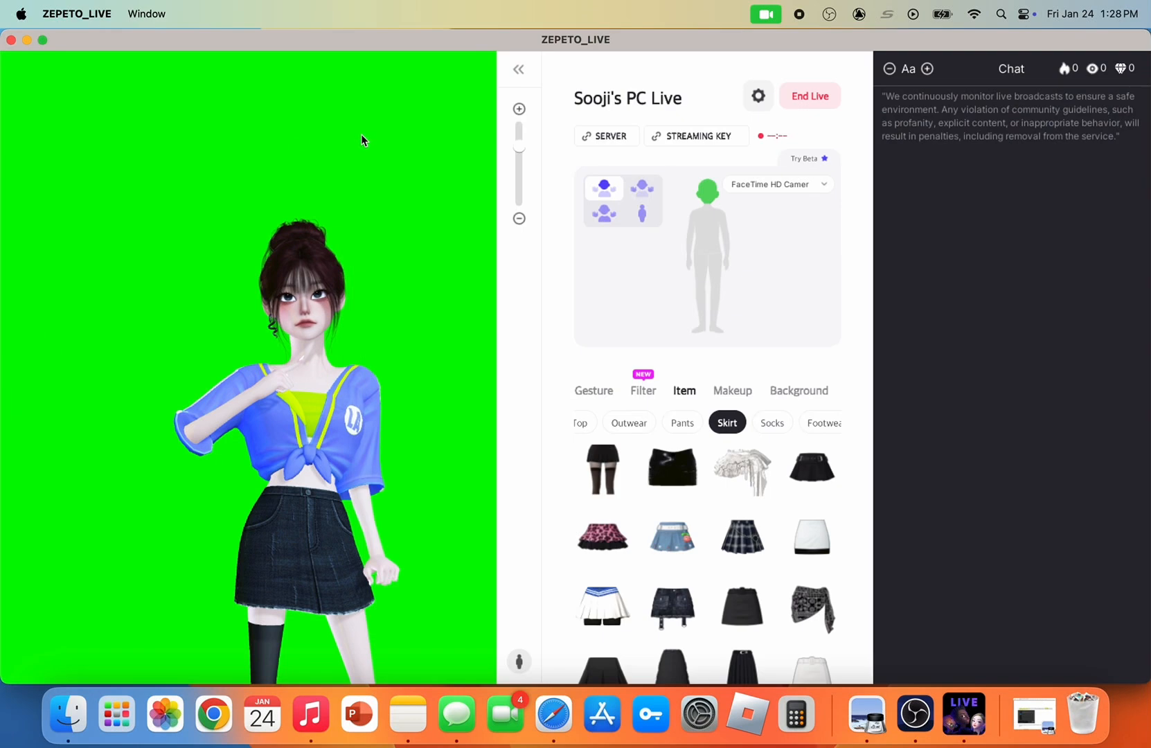
click(716, 137)
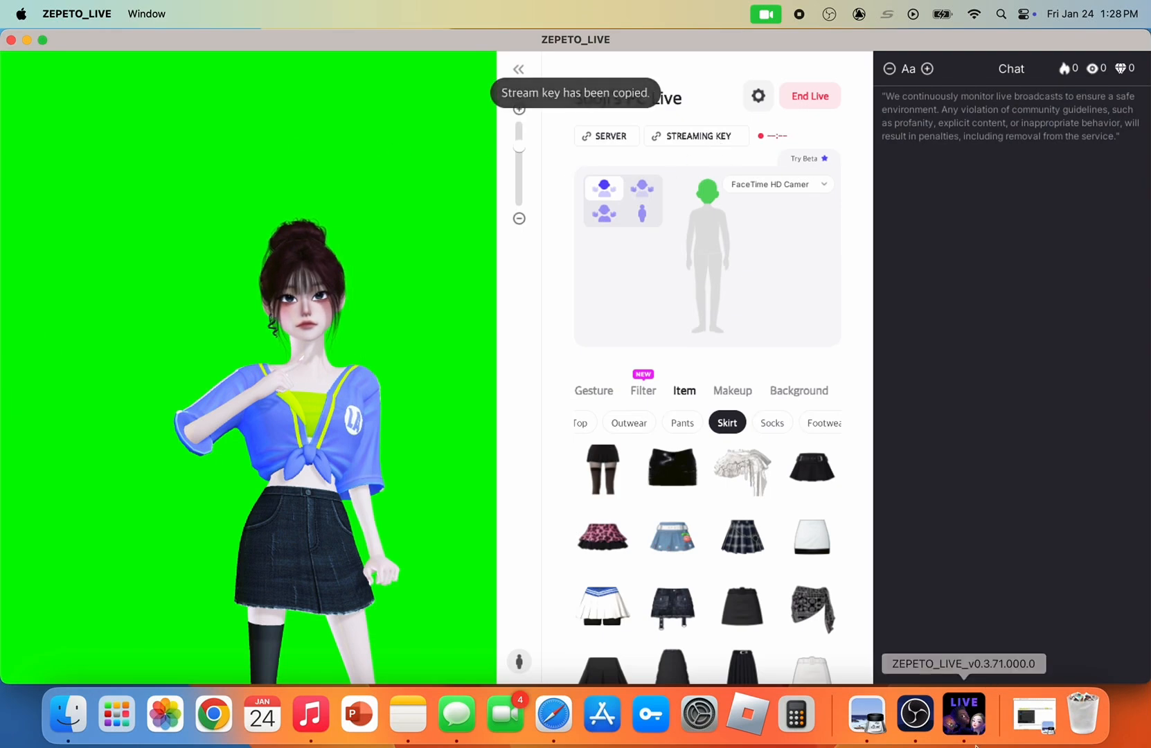
click(932, 724)
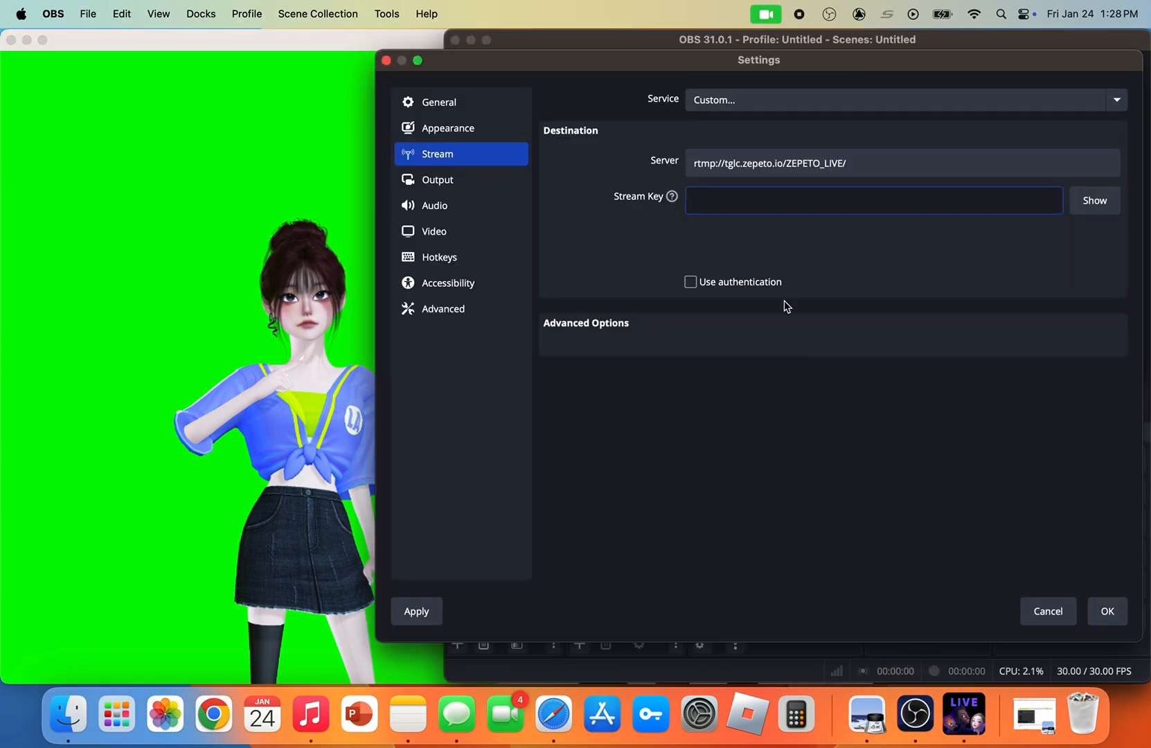
right_click(729, 198)
click(762, 294)
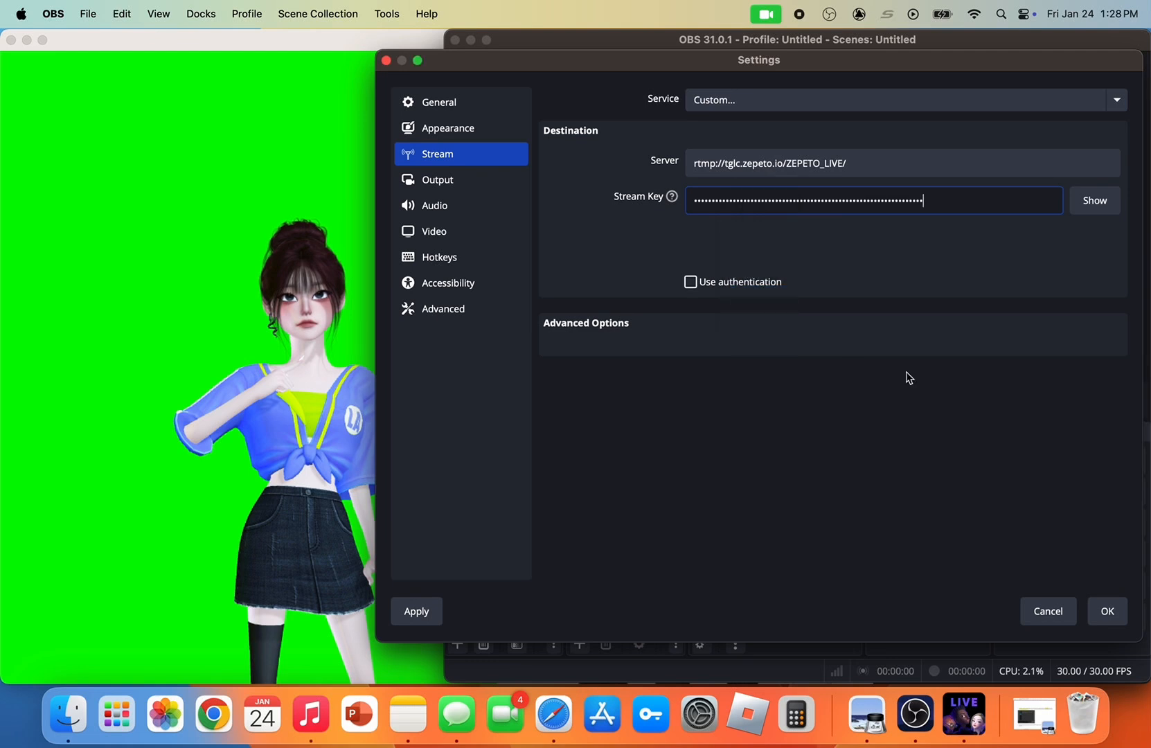
click(1107, 614)
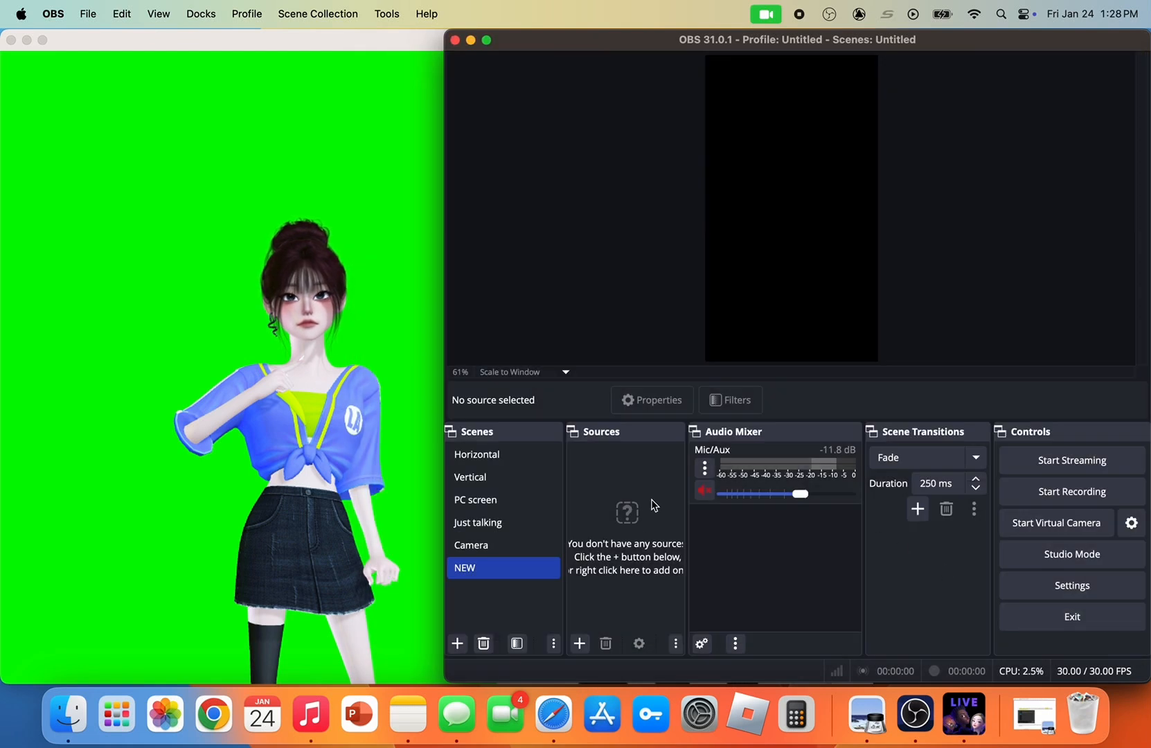
Add a new macOS Screen Capture source to the NEW scene
click(579, 642)
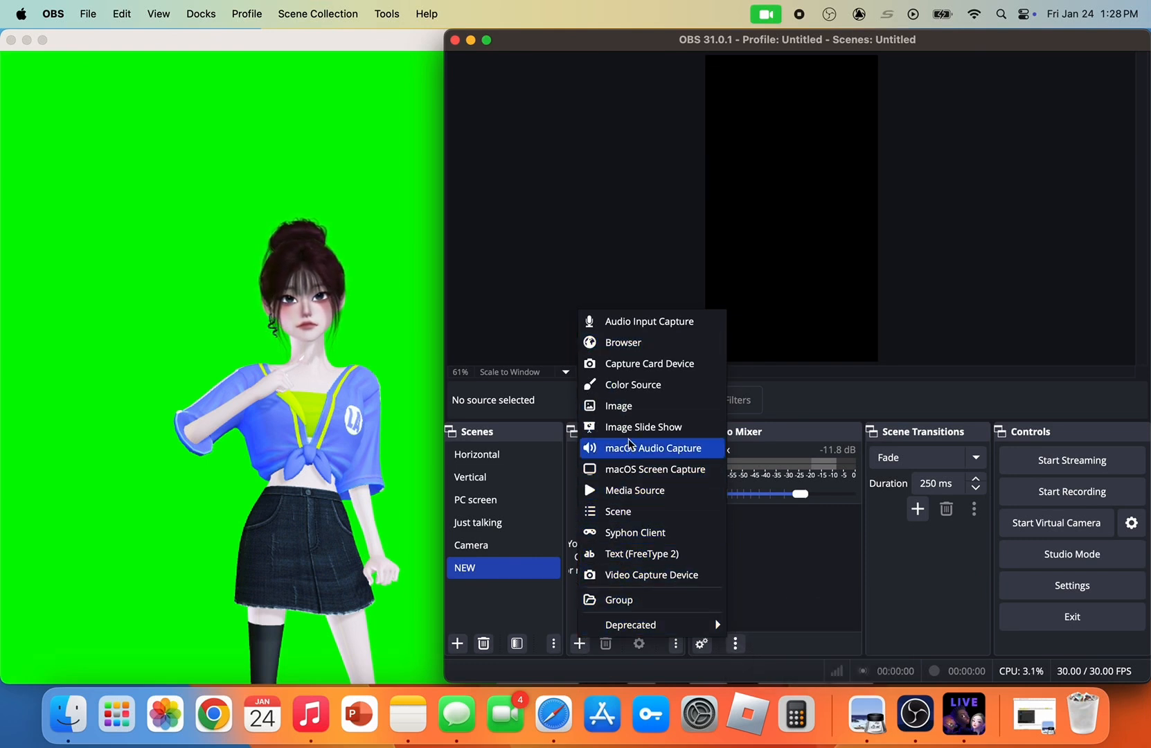
click(644, 470)
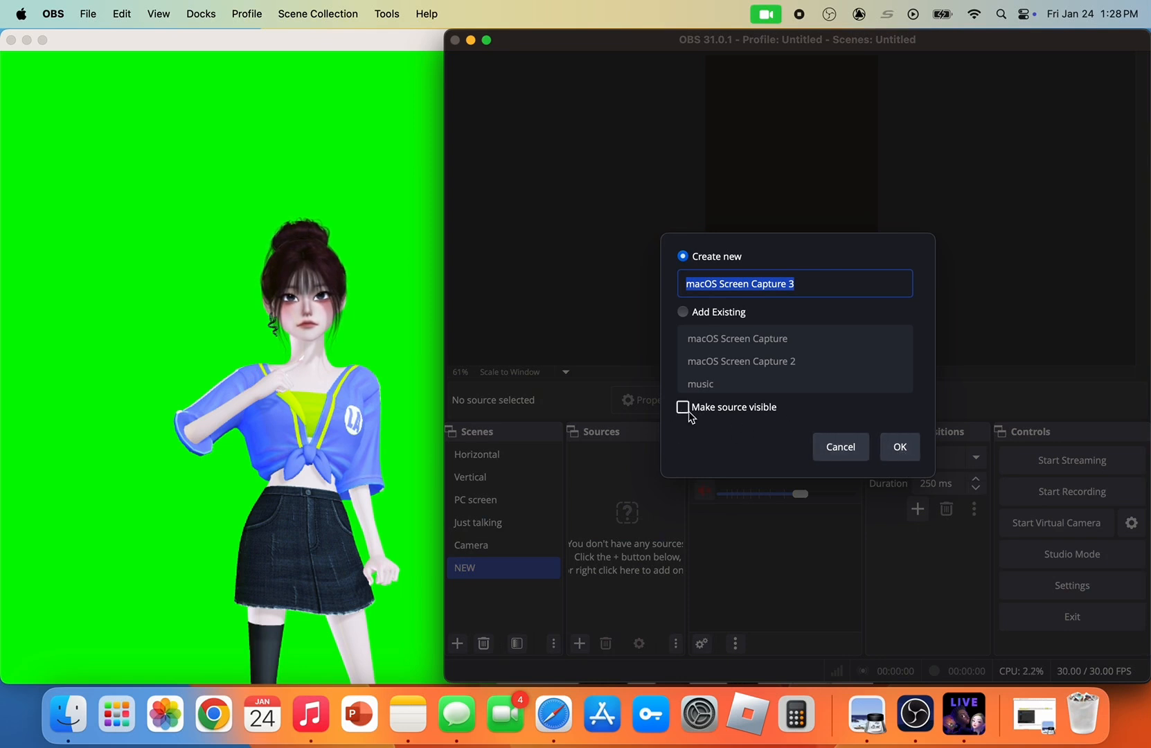
click(899, 446)
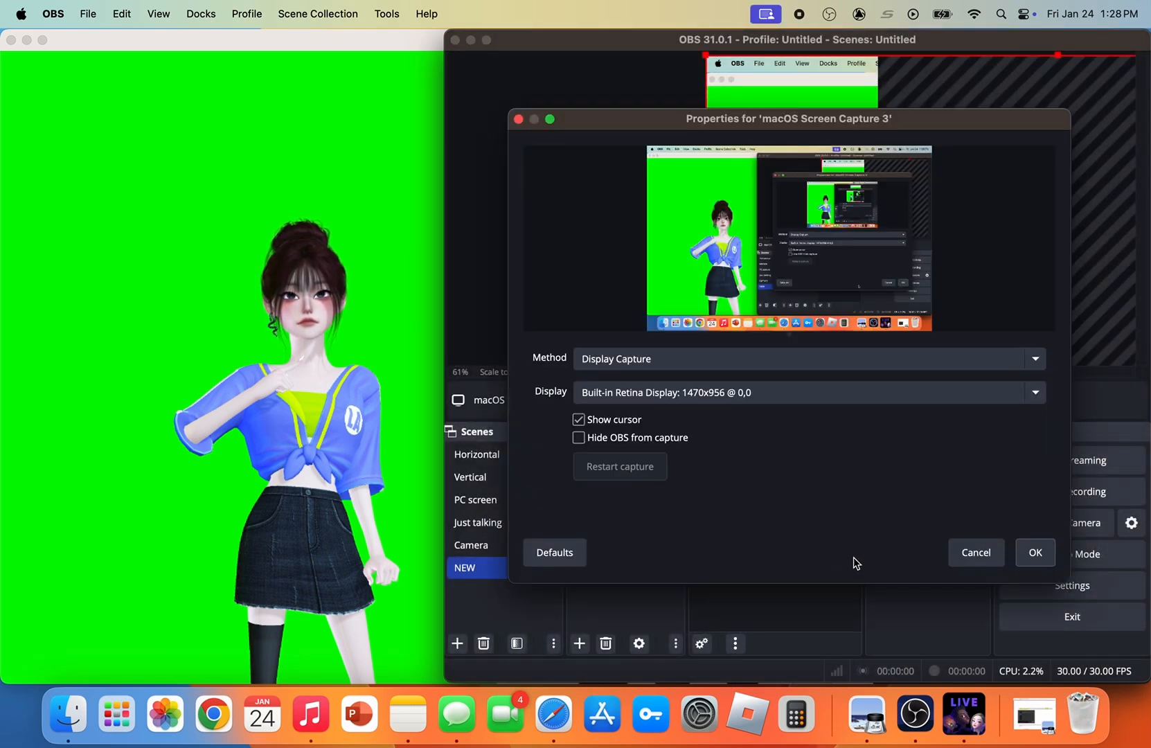
Set the source to Window Capture of the [ZEPETO_LIVE] ZEPETO_LIVE window with the cursor hidden, and confirm its properties
click(697, 367)
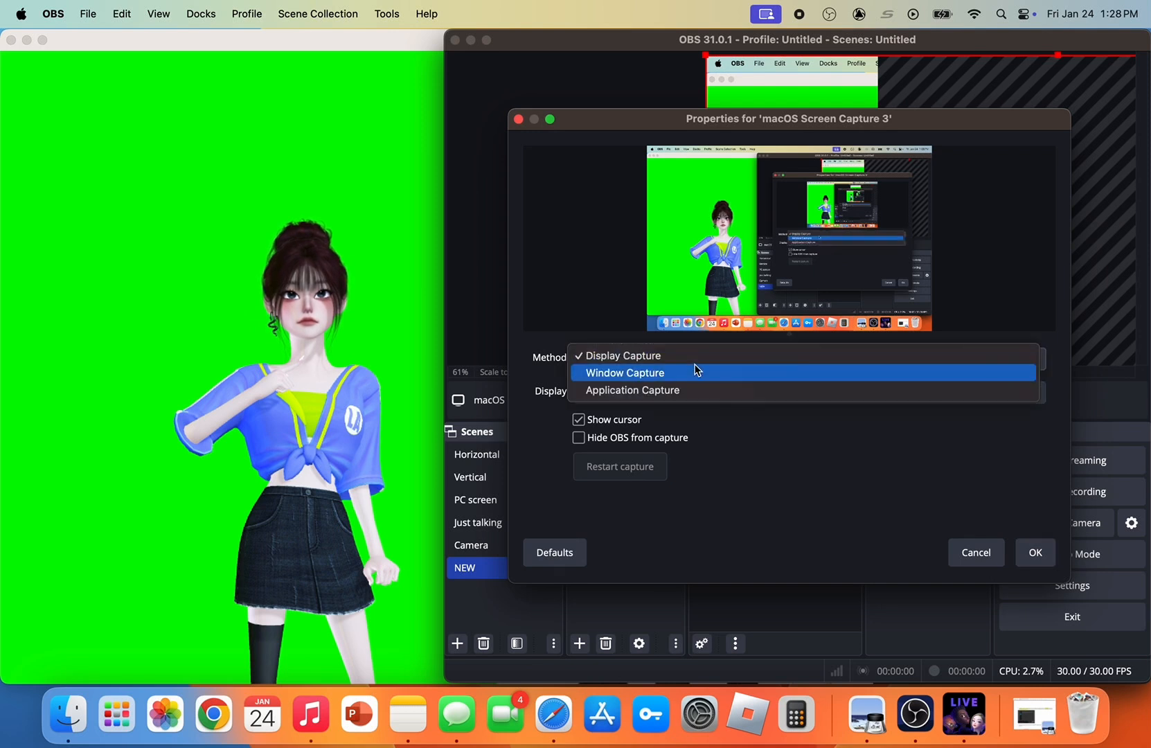
click(683, 375)
click(681, 390)
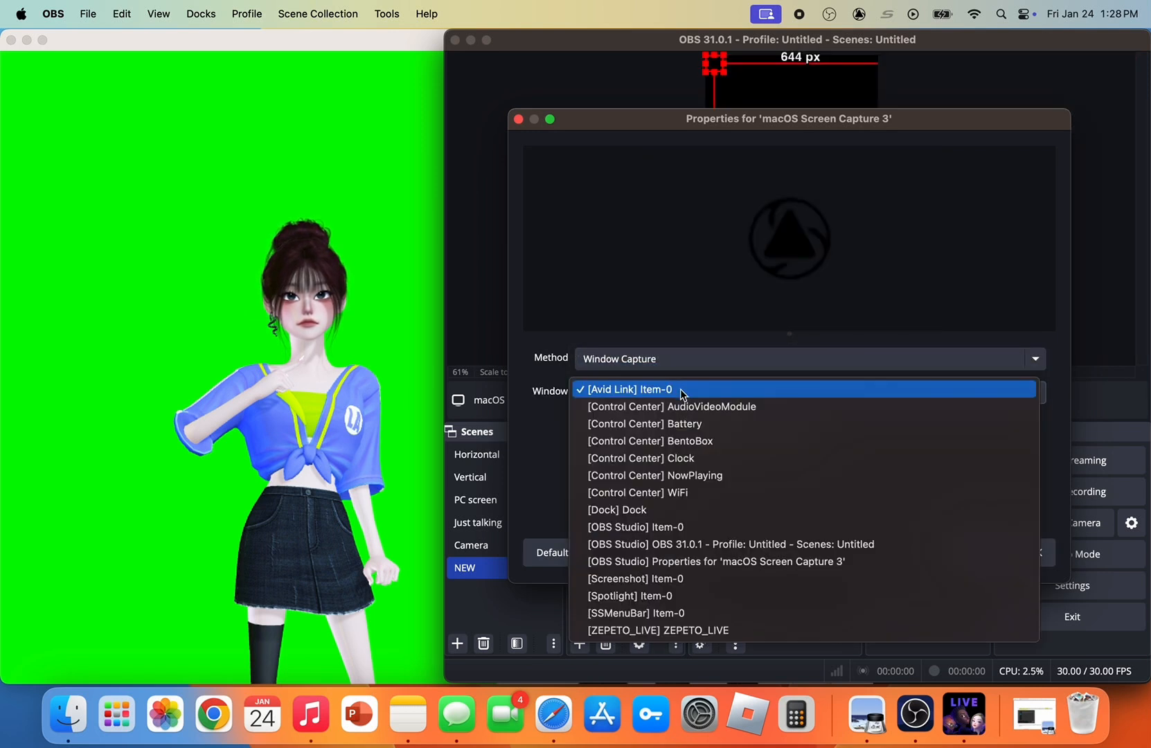
click(744, 615)
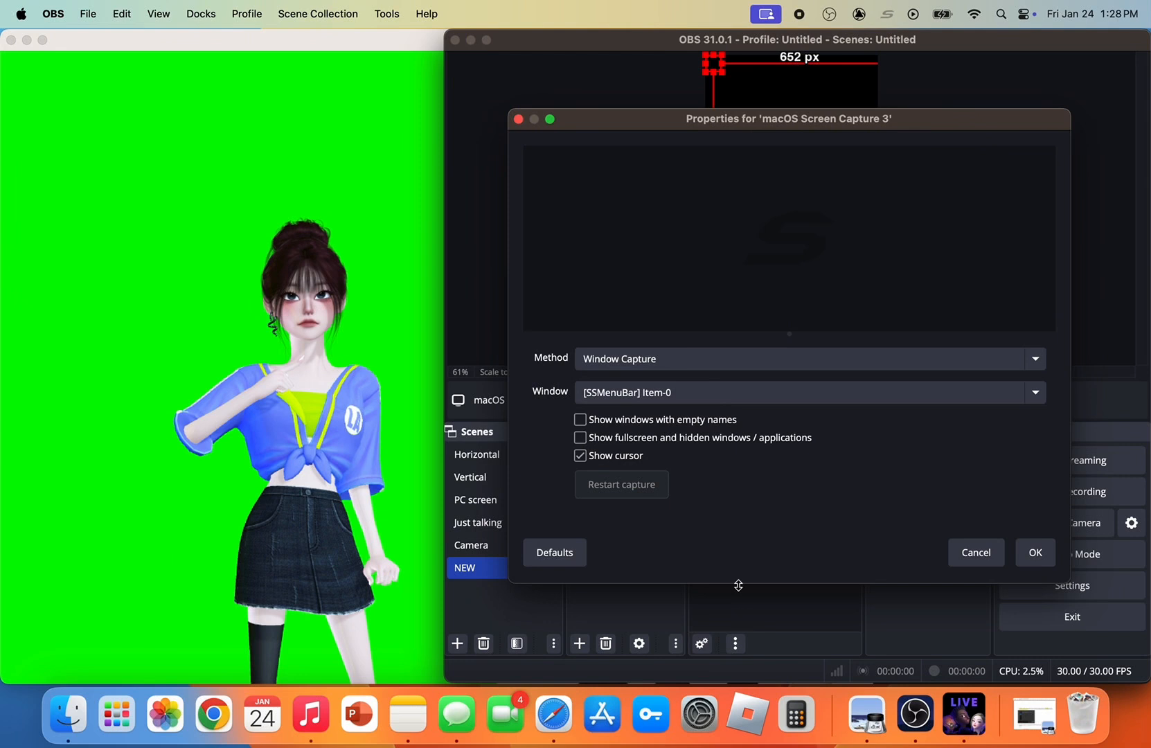
click(681, 369)
click(683, 388)
click(683, 392)
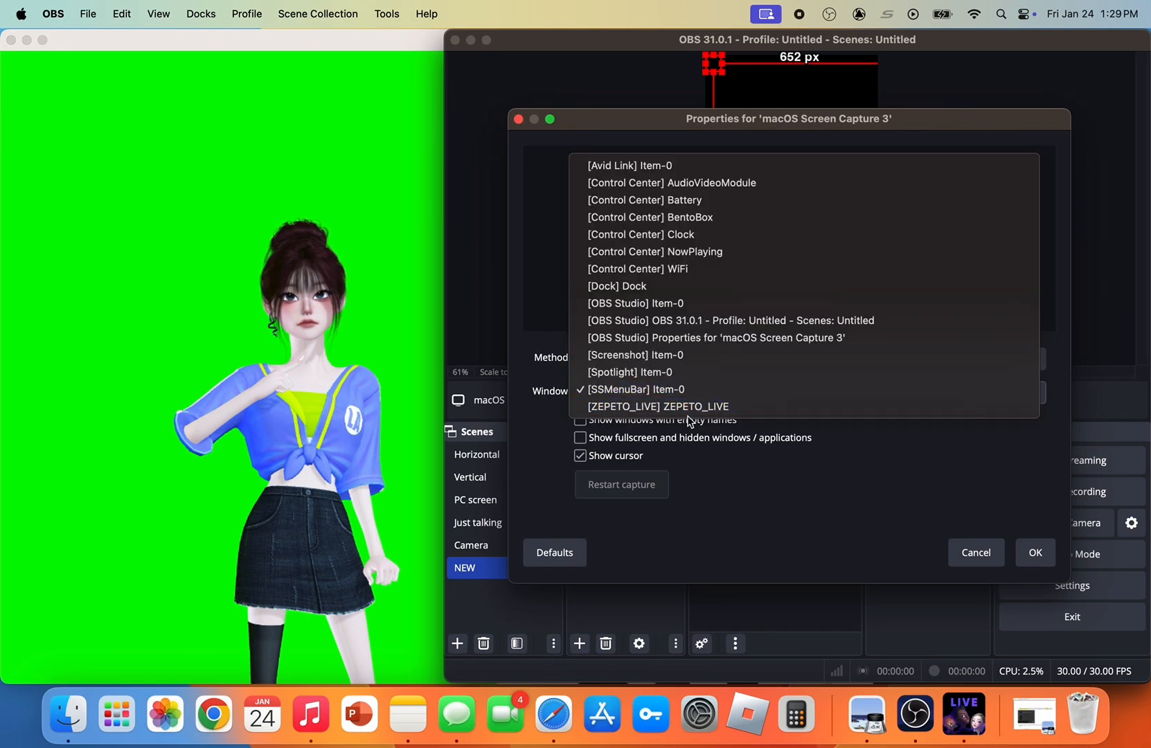
click(686, 407)
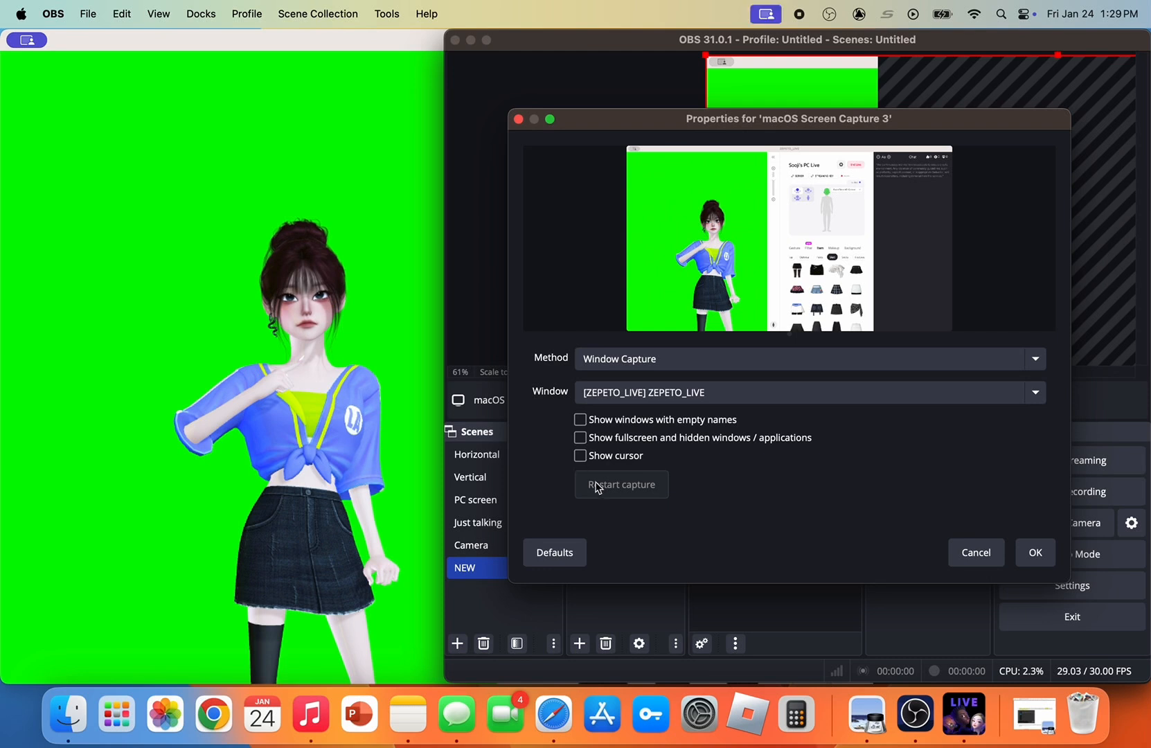
click(1035, 552)
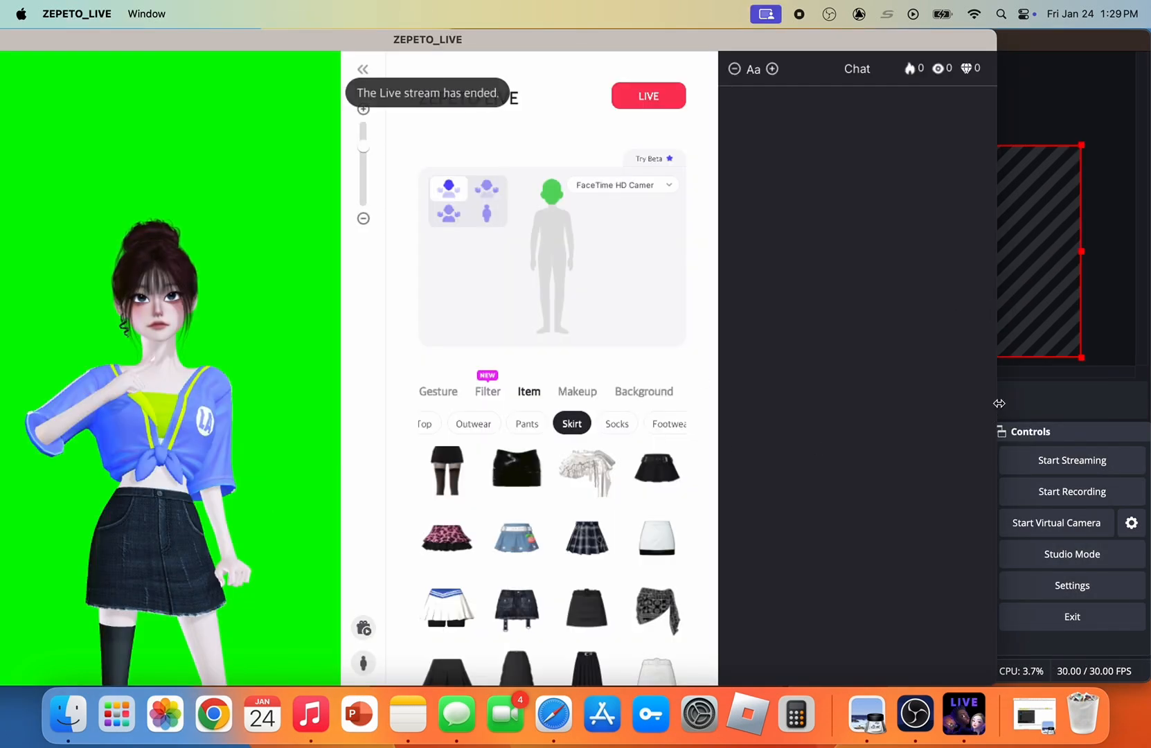
click(1023, 382)
click(386, 623)
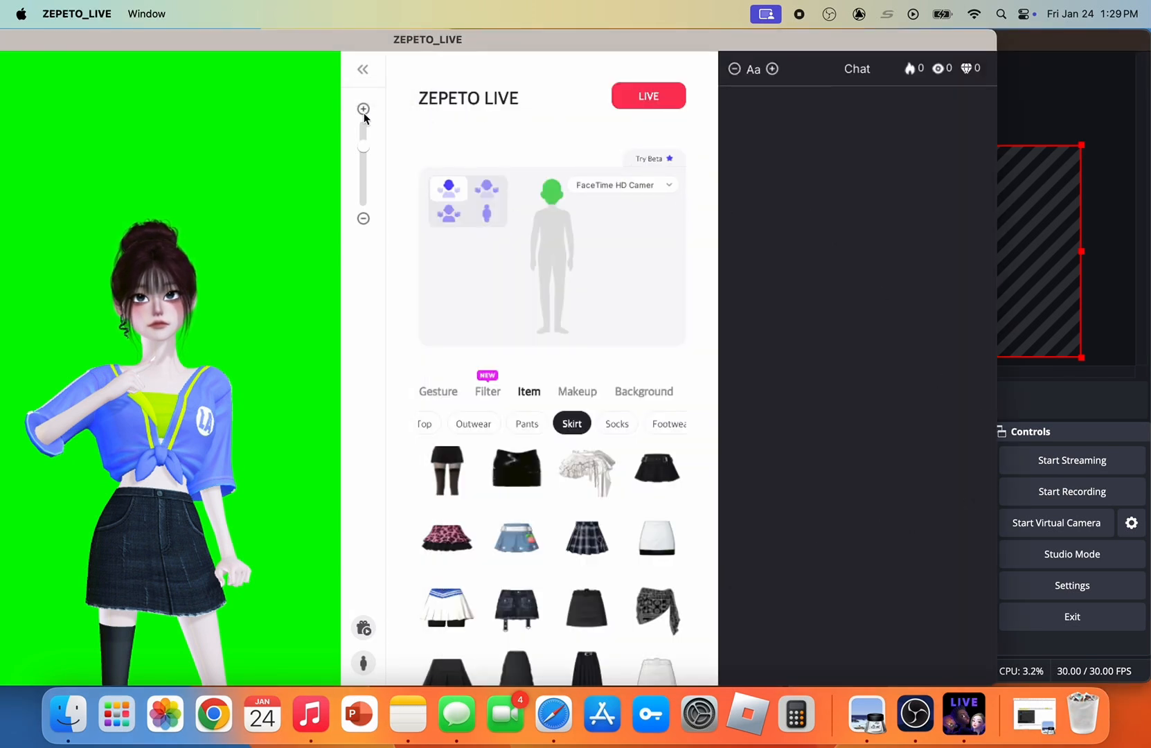
Collapse the ZEPETO LIVE control panel, preview the donation effect, and scale the avatar capture in OBS to fill the canvas
click(365, 70)
drag(767, 46, 605, 15)
click(695, 83)
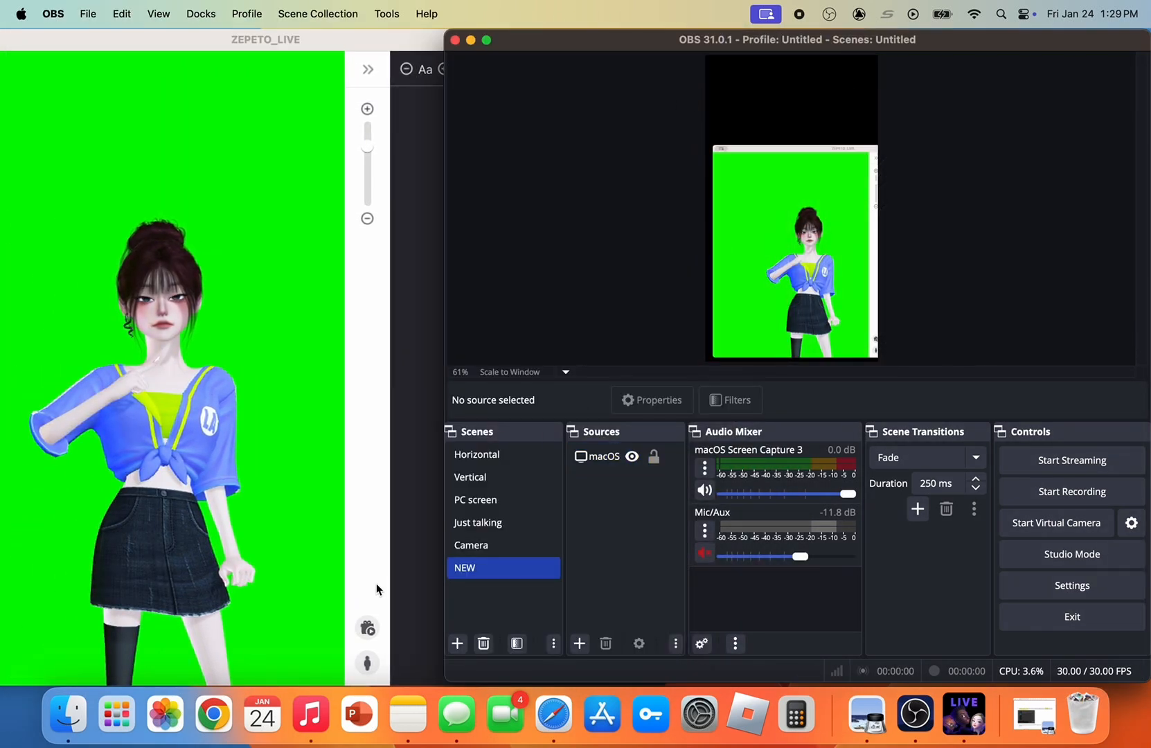
click(382, 631)
click(378, 629)
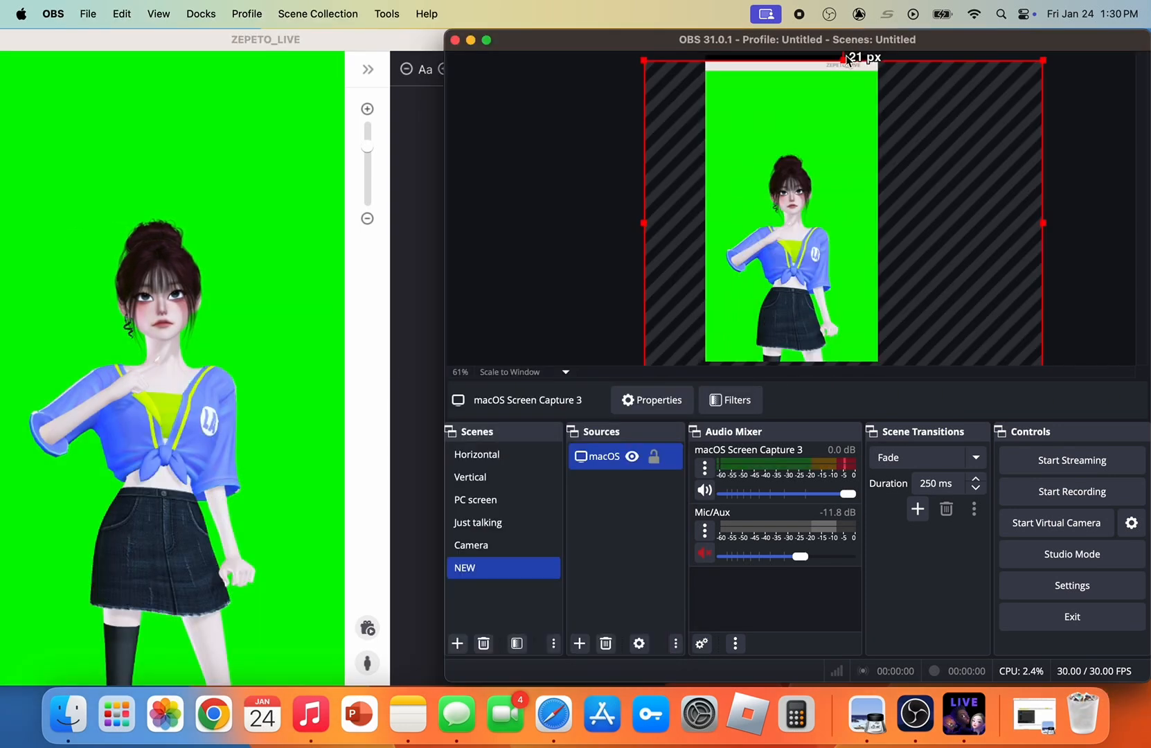
drag(847, 59, 845, 44)
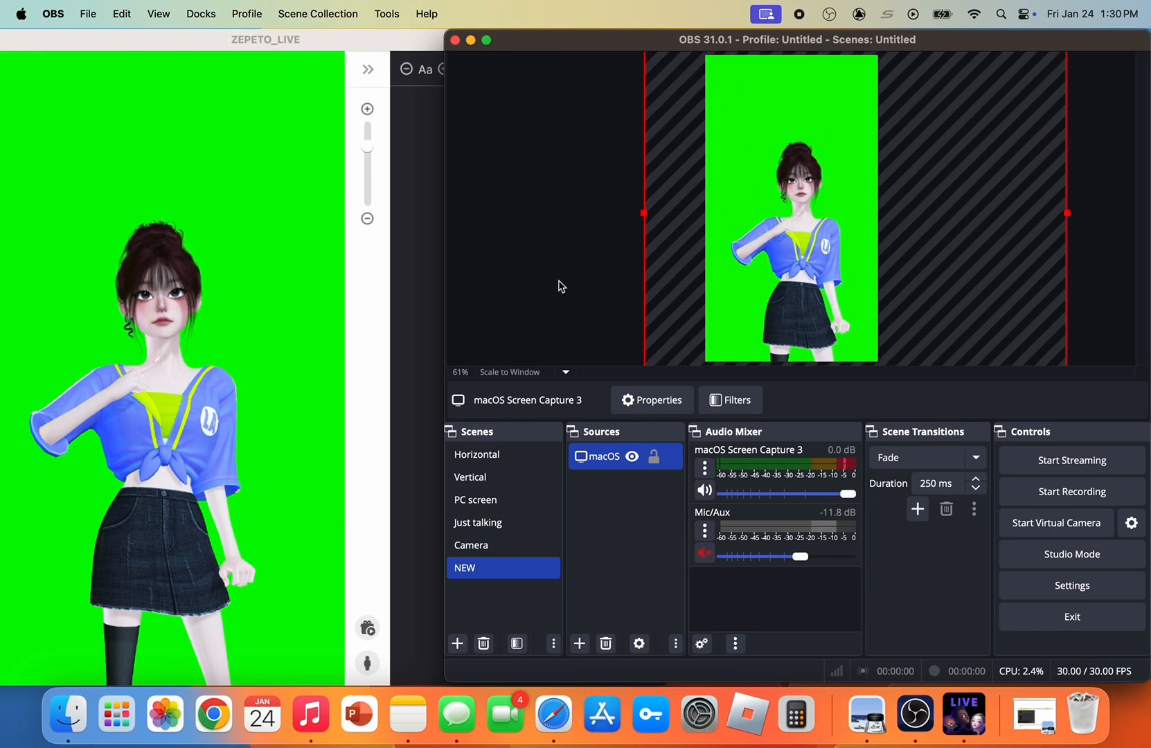
Create another macOS Screen Capture source in the NEW scene under the suggested name macOS Screen Capture 4
click(579, 644)
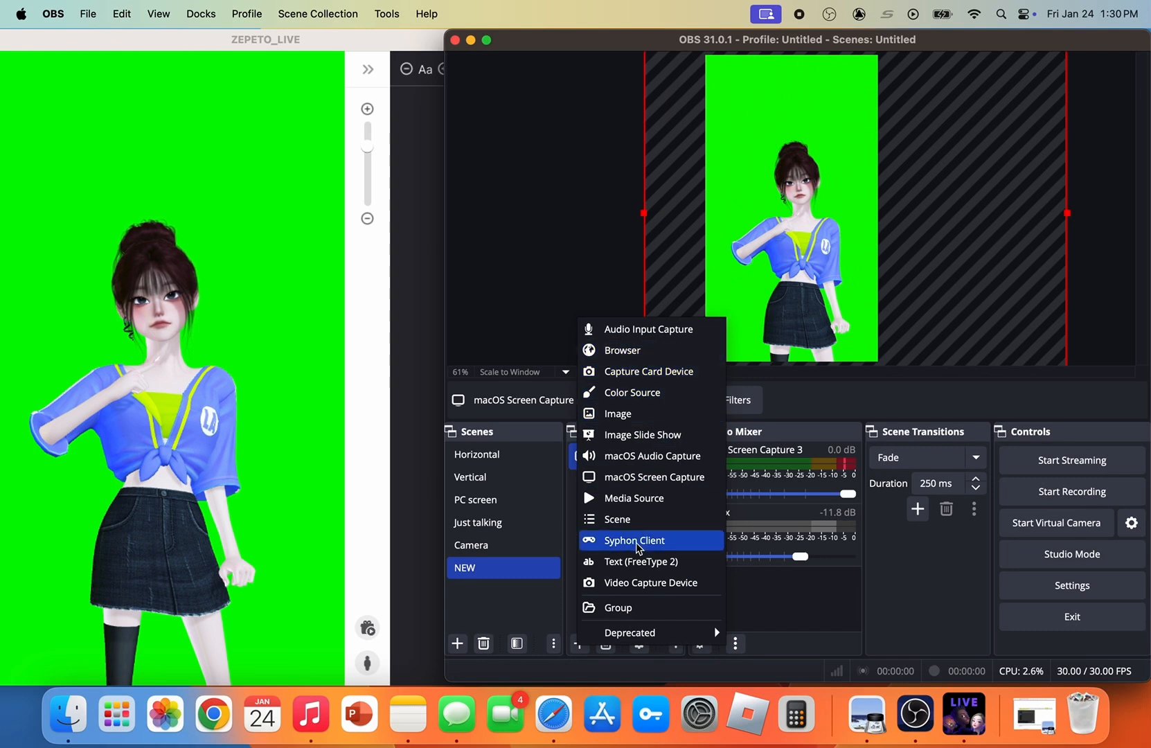
click(627, 477)
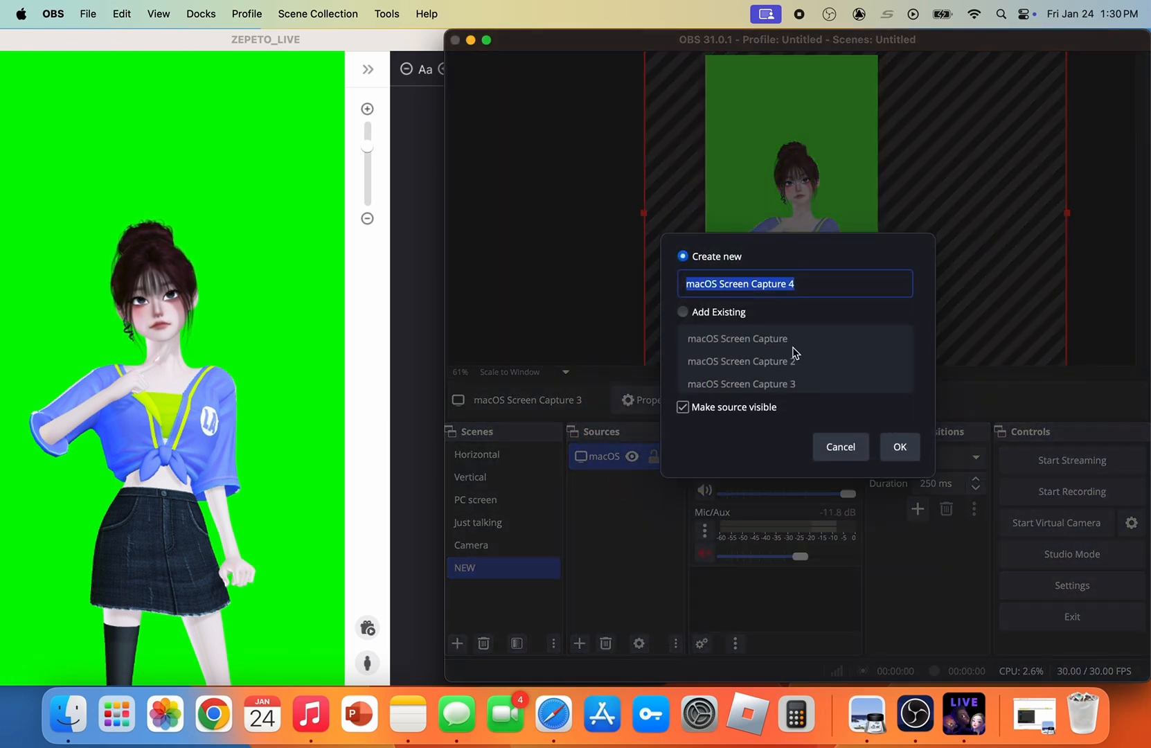
click(898, 447)
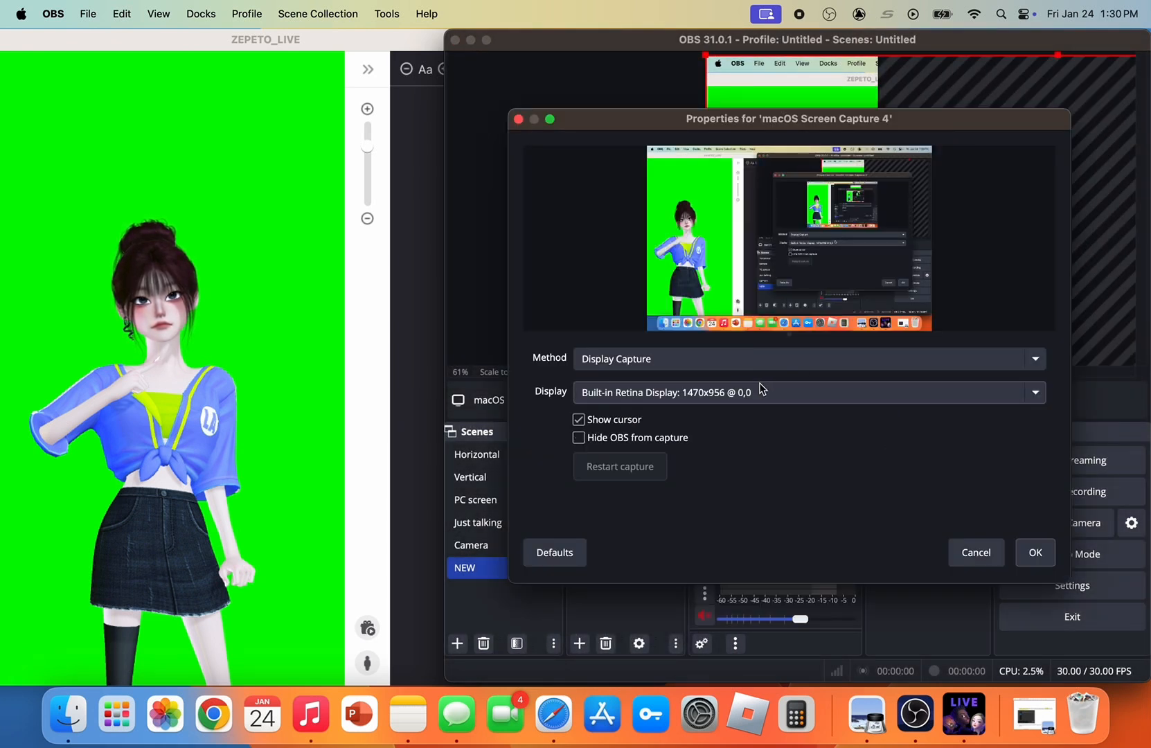
Try Window Capture for the new source, return its method to Display Capture, and confirm the properties
click(751, 360)
click(750, 372)
click(739, 394)
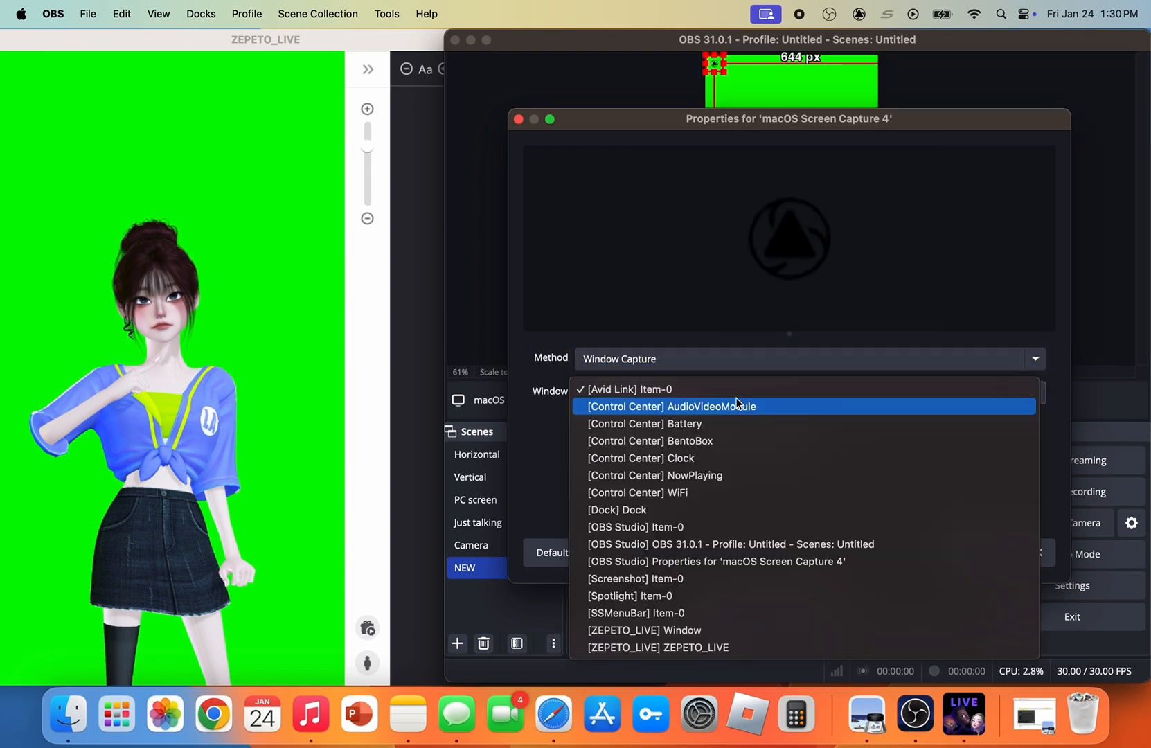
click(673, 390)
click(677, 357)
click(677, 340)
key(Return)
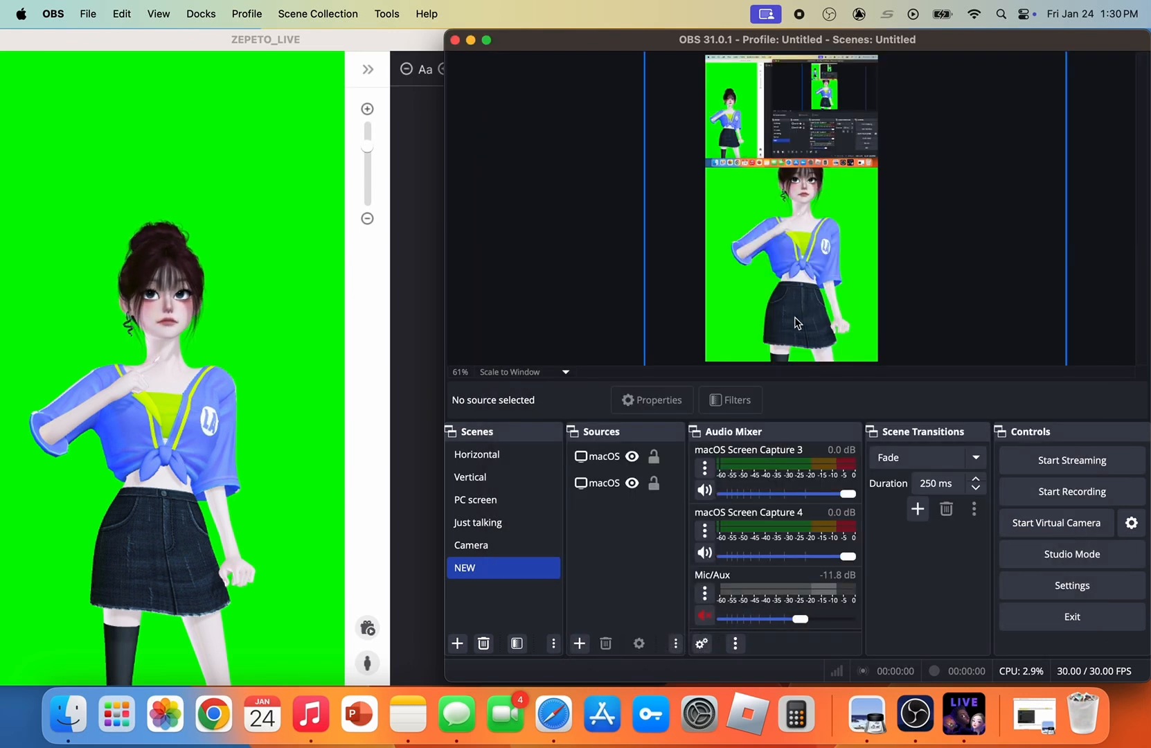
Preview the donation effect in ZEPETO LIVE and shrink the avatar capture in OBS, placing it in the lower part of the canvas
click(890, 256)
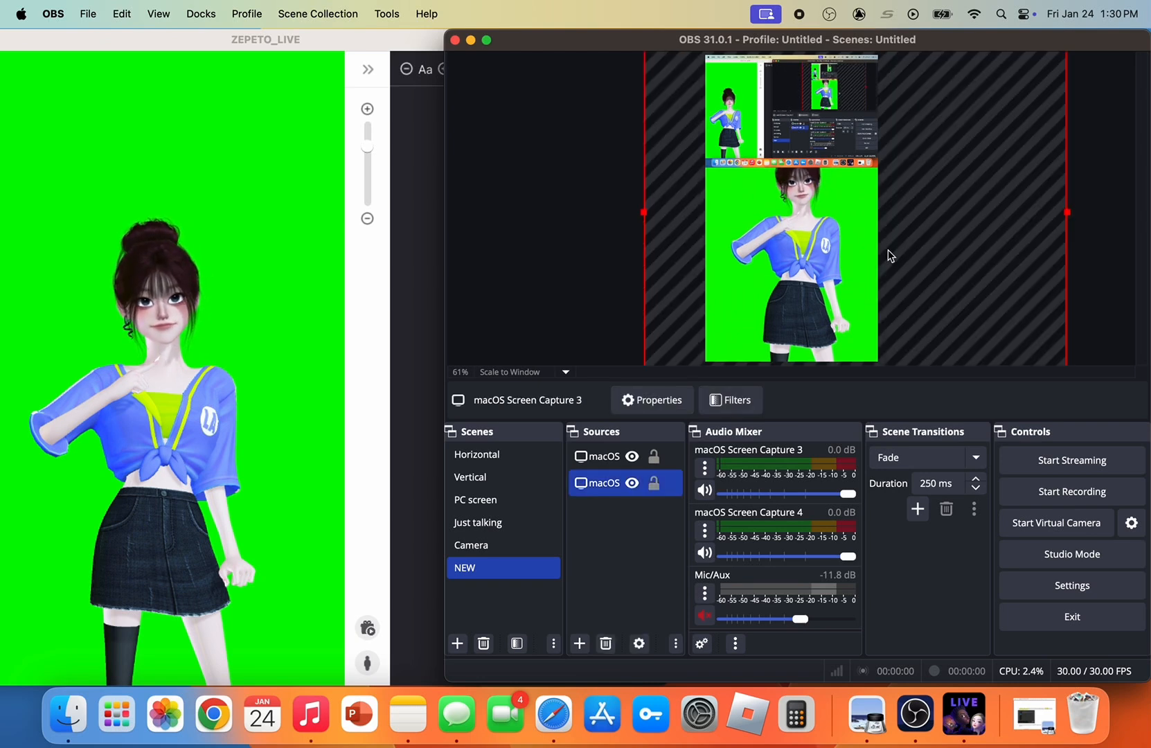
click(367, 627)
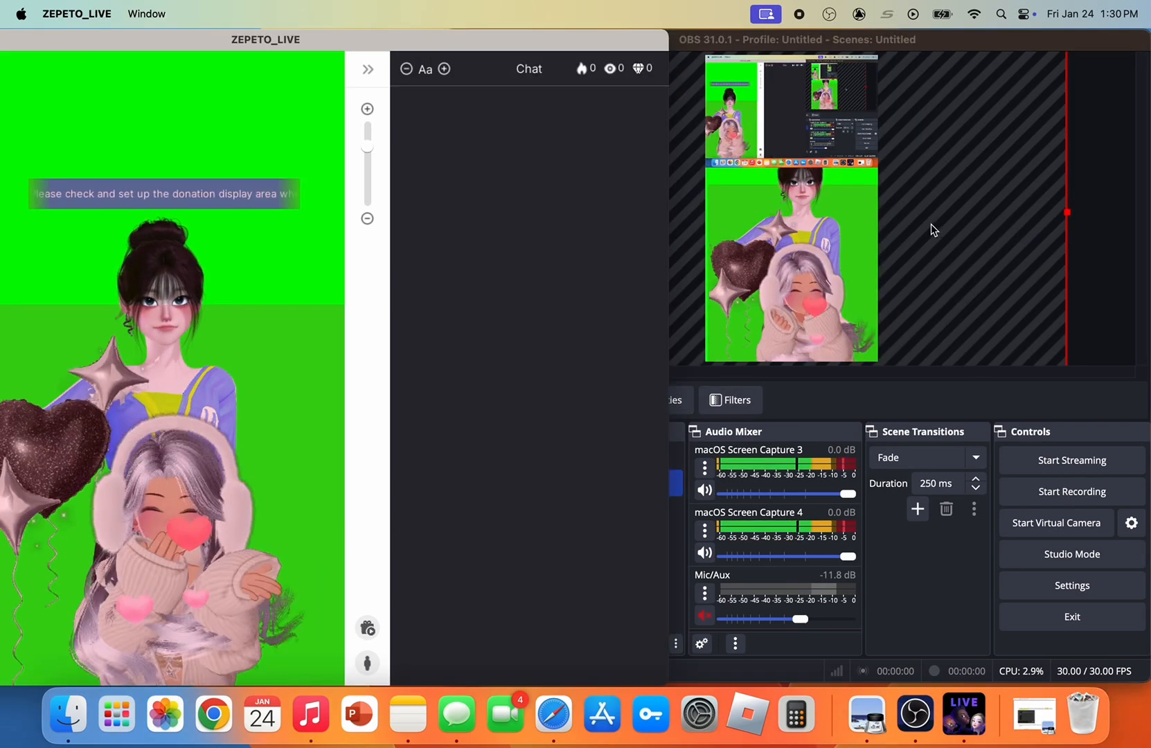
click(824, 250)
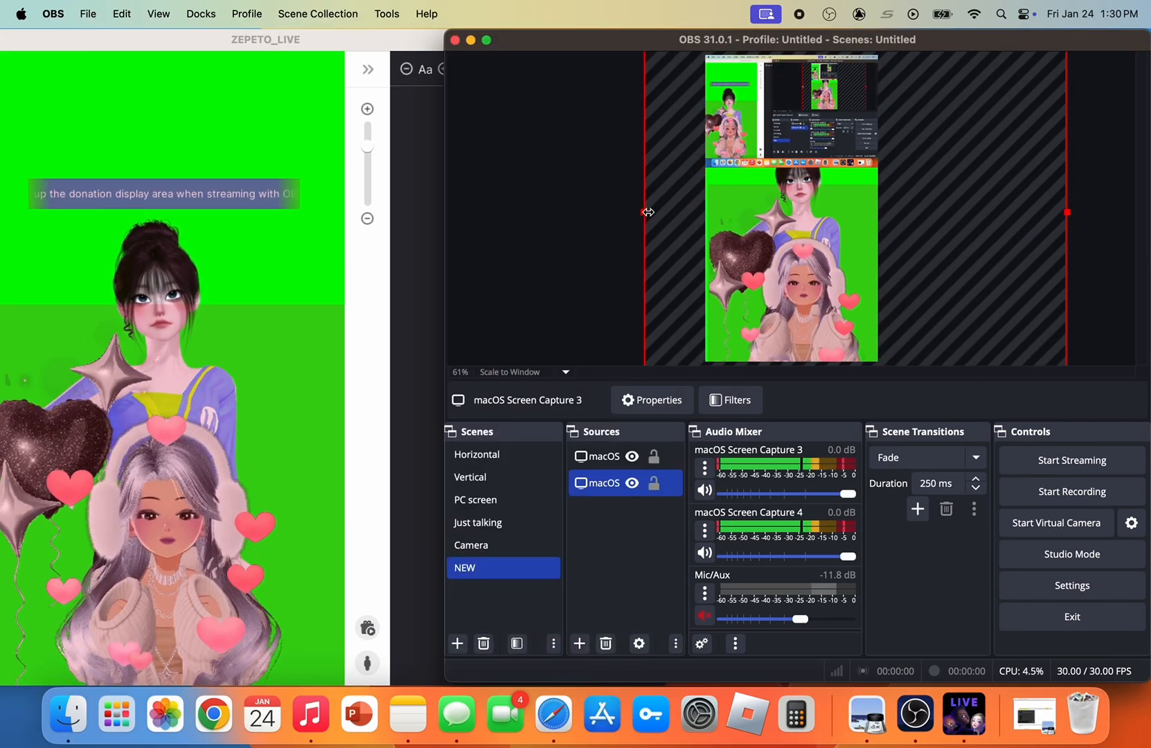
drag(643, 213, 779, 201)
drag(891, 178, 818, 259)
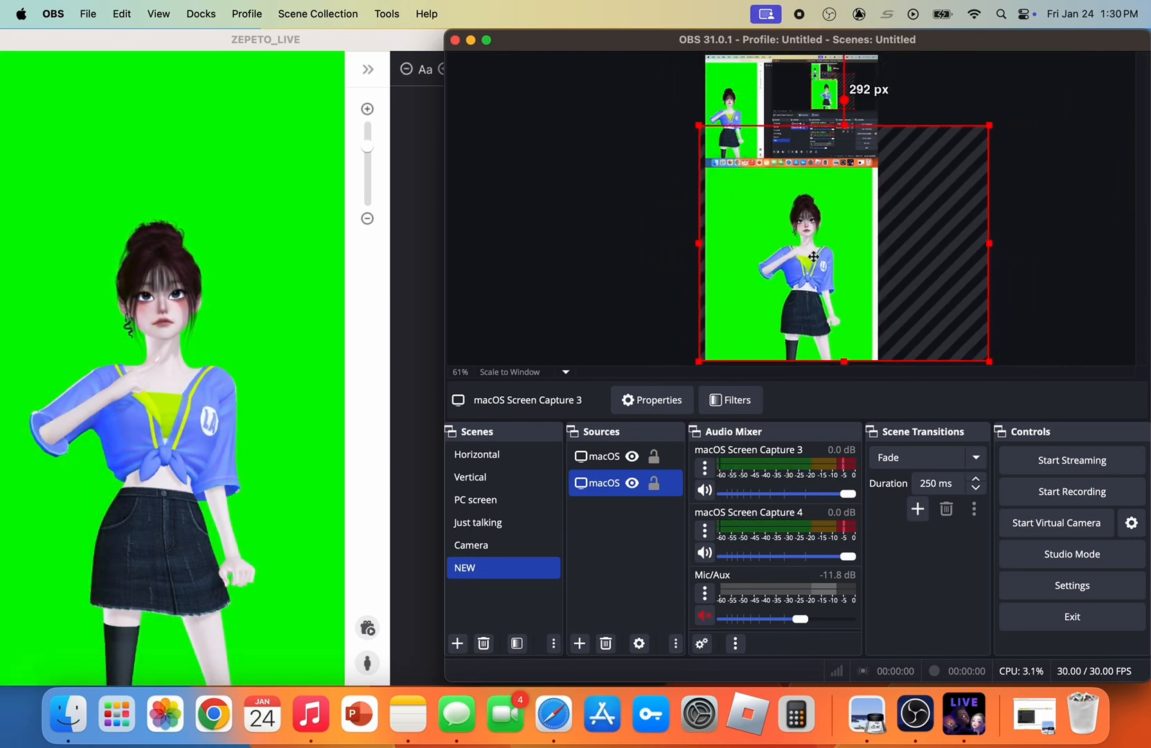
Fine-tune the avatar capture's size and position so it fills the canvas area below the screen capture
click(671, 275)
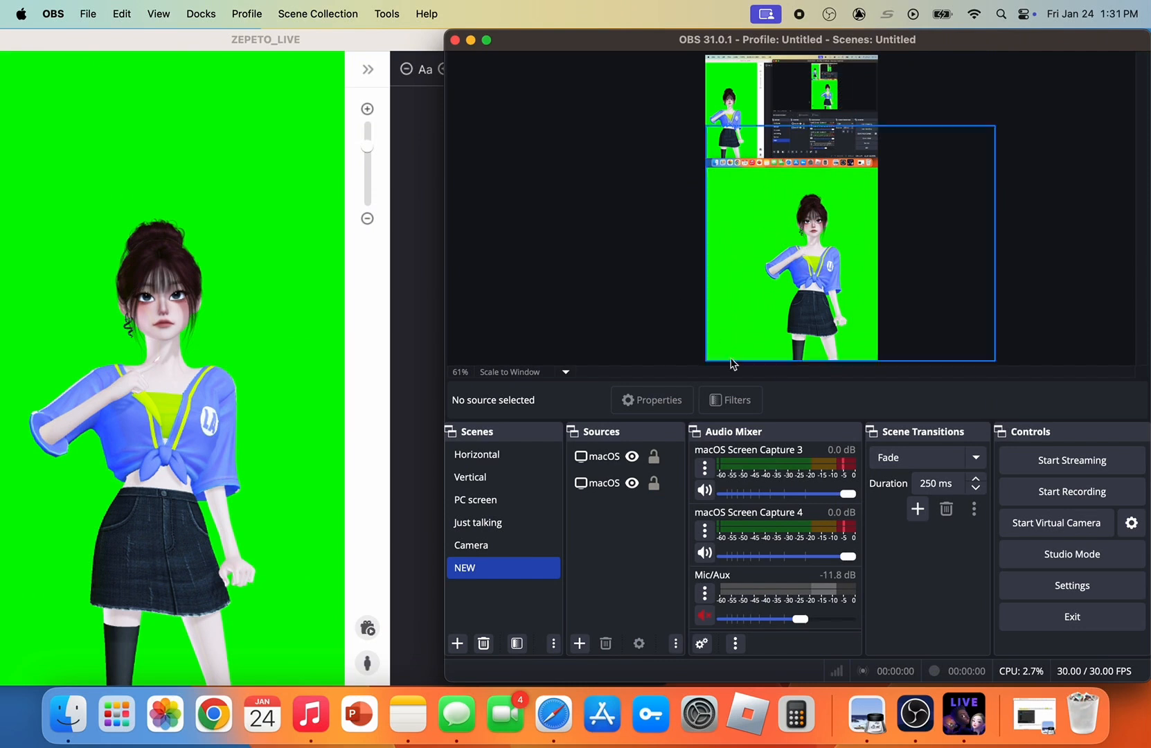
click(711, 352)
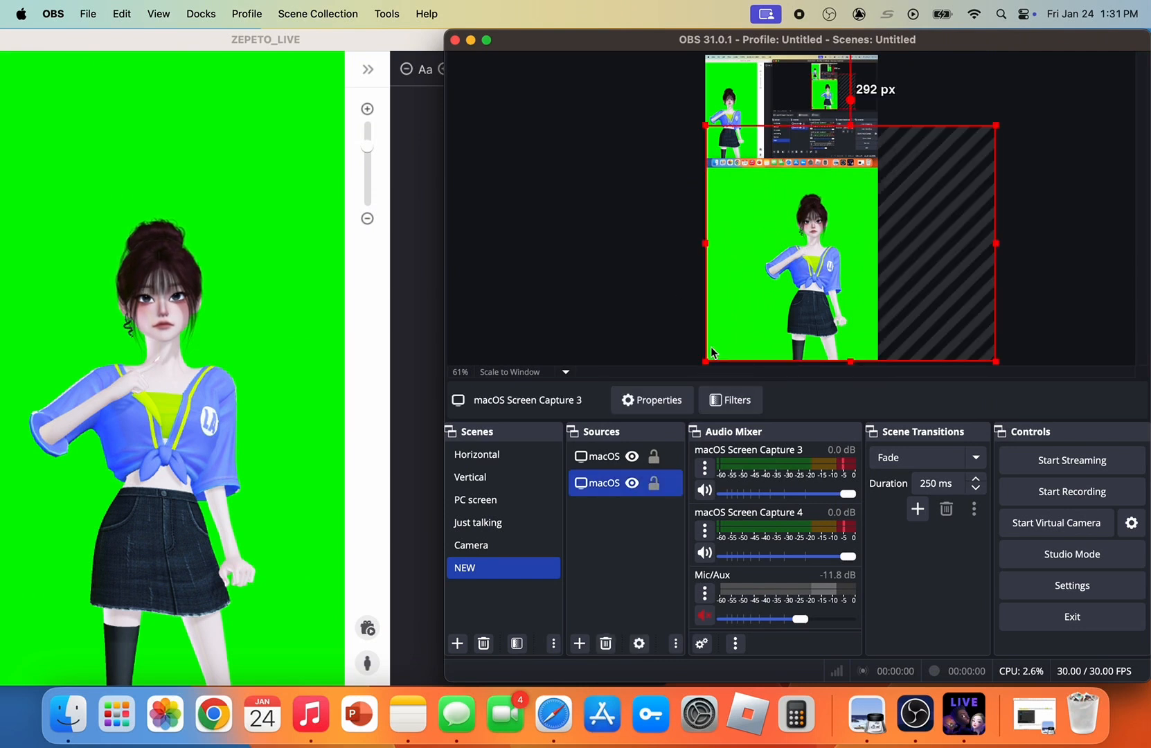
drag(704, 359, 698, 366)
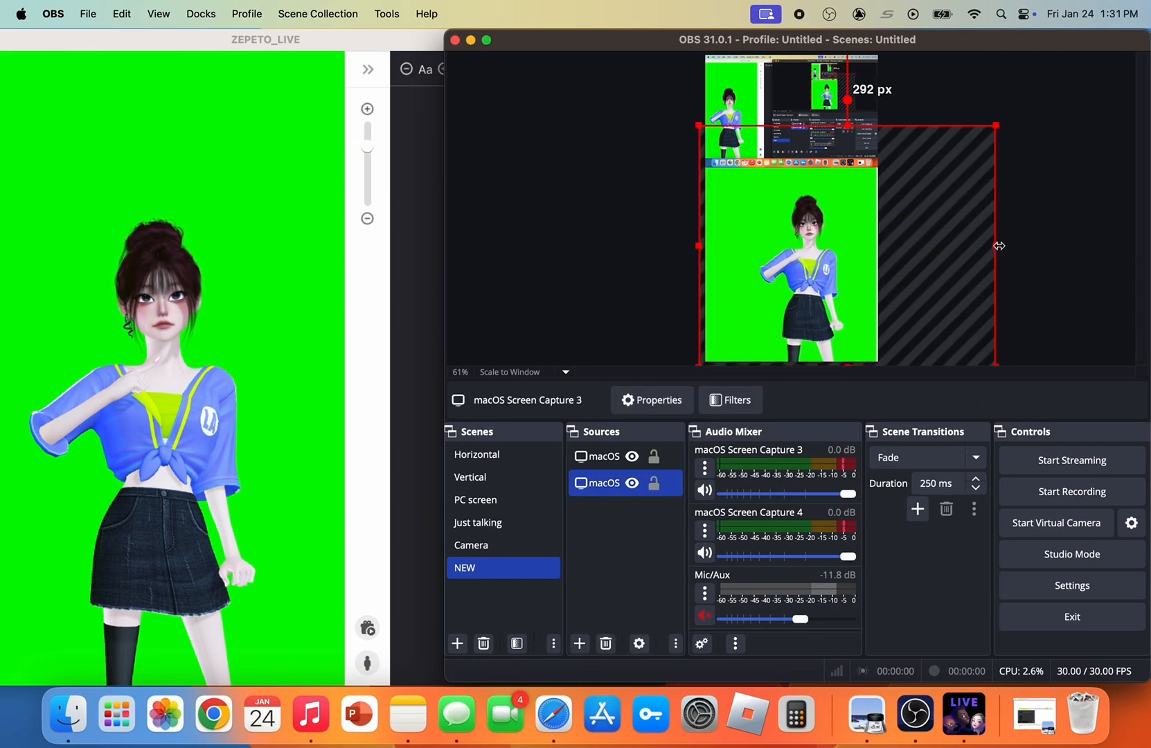
drag(916, 271, 917, 270)
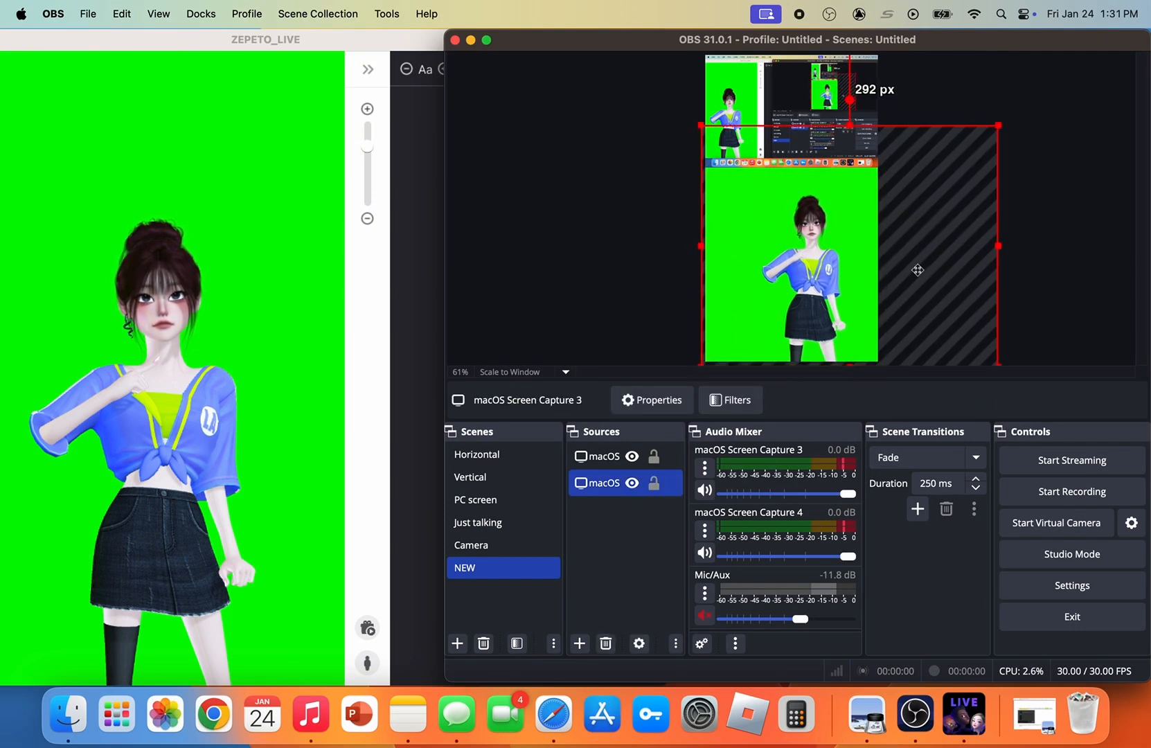
Play the ZEPETO LIVE donation preview again and check how it appears over the avatar in the OBS canvas
click(387, 622)
click(944, 393)
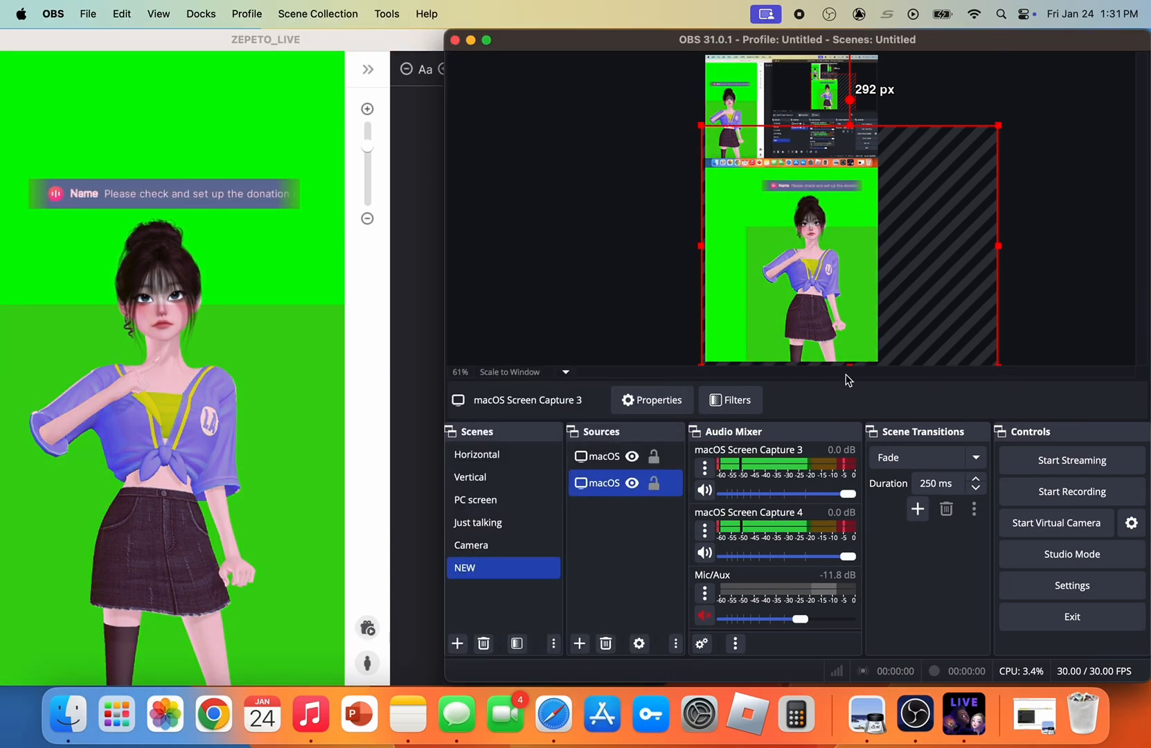
click(613, 321)
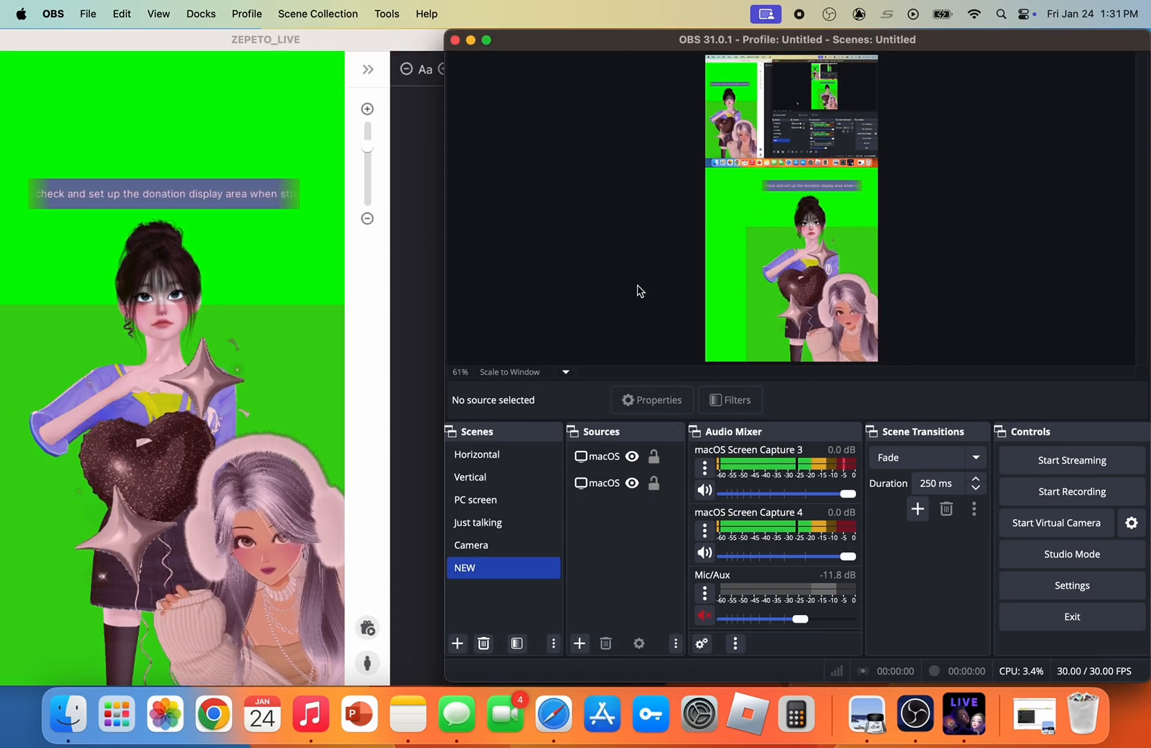
click(480, 502)
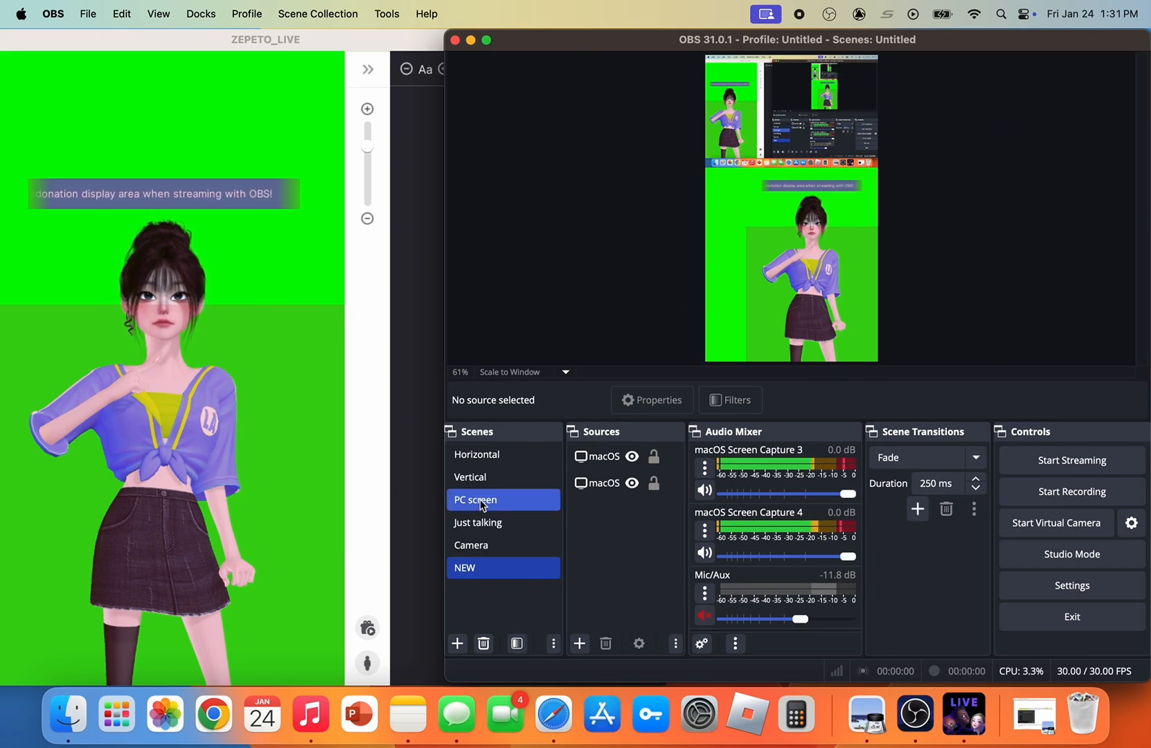
Expand the ZEPETO LIVE control panel and rearrange both OBS captures, with the screen capture about 140 px below the canvas top
click(338, 158)
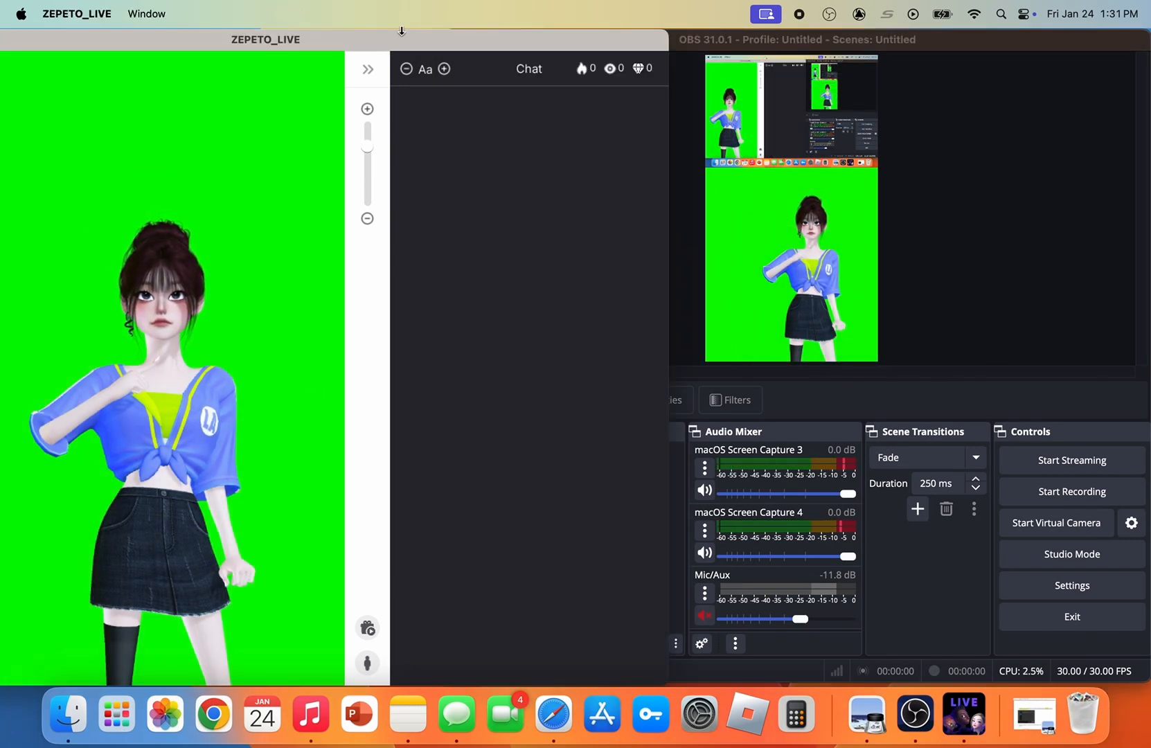
click(373, 70)
drag(466, 40, 681, 72)
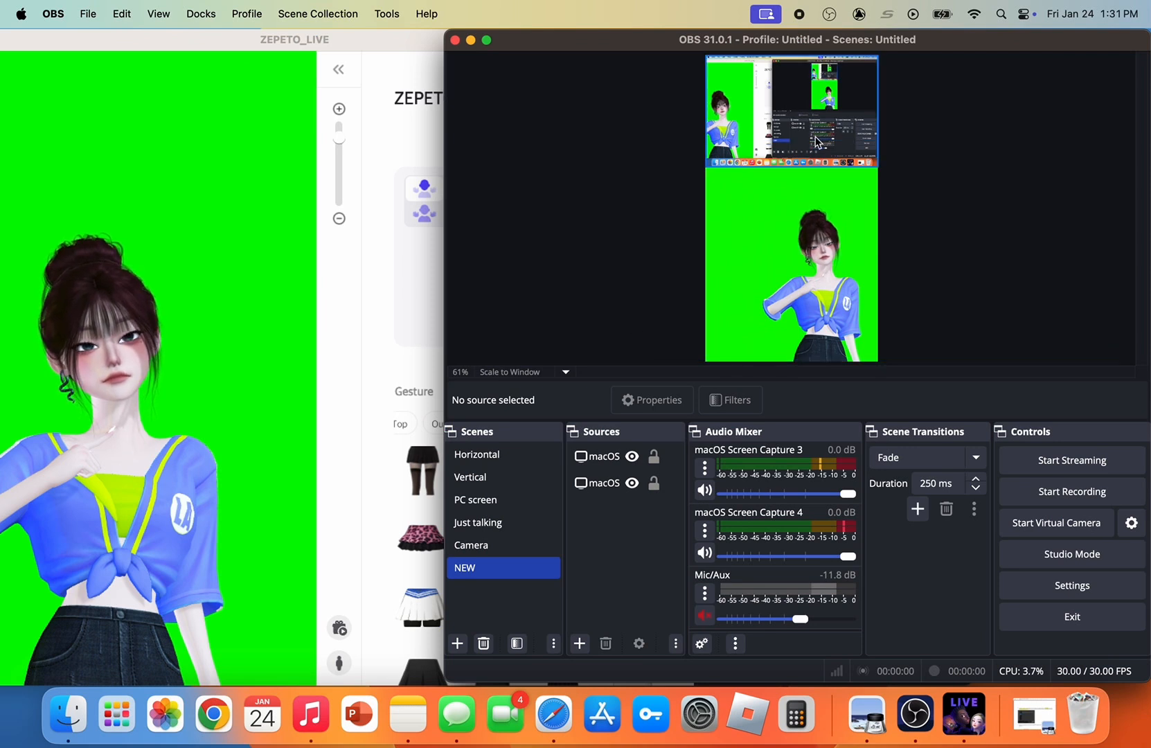
drag(816, 142, 816, 175)
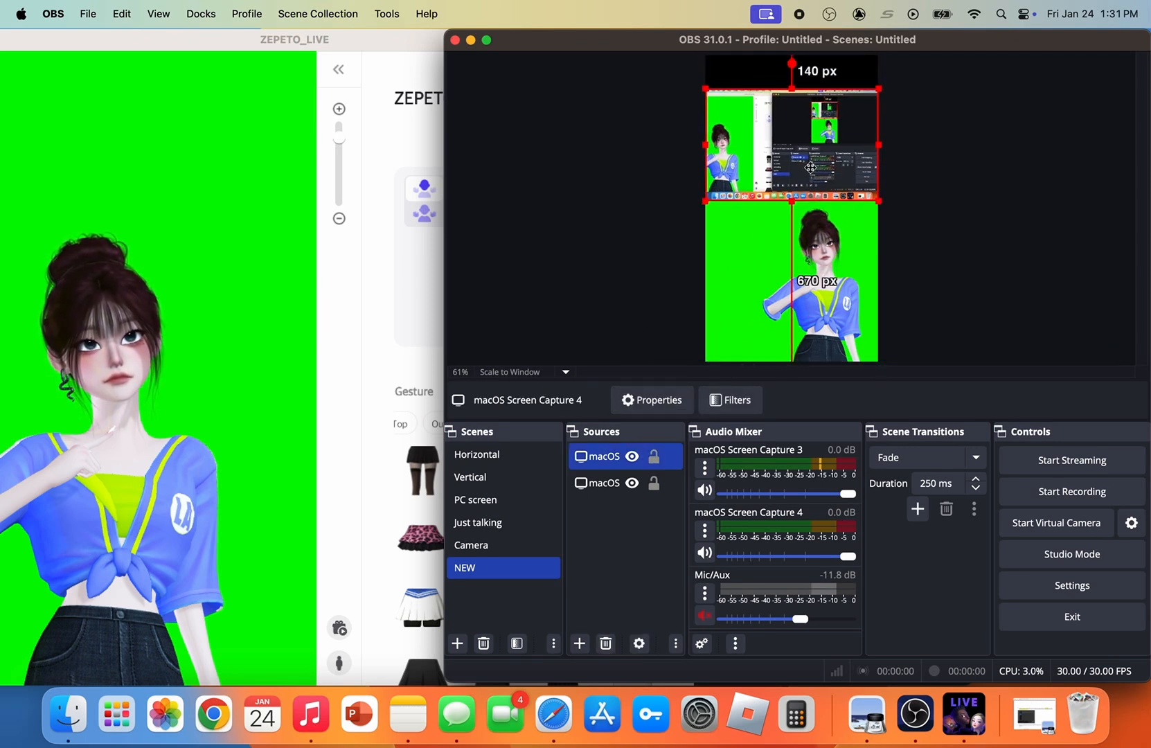
click(639, 196)
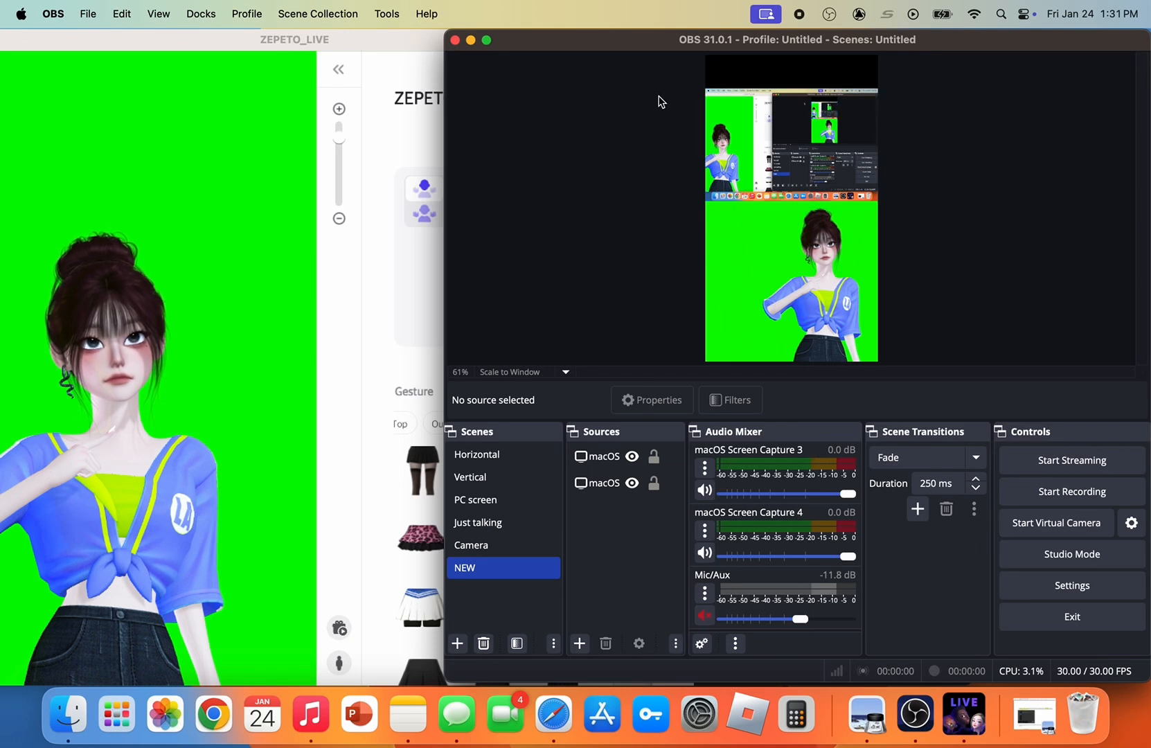
Rename the display capture source, macOS Screen Capture 4, as Screen
click(607, 451)
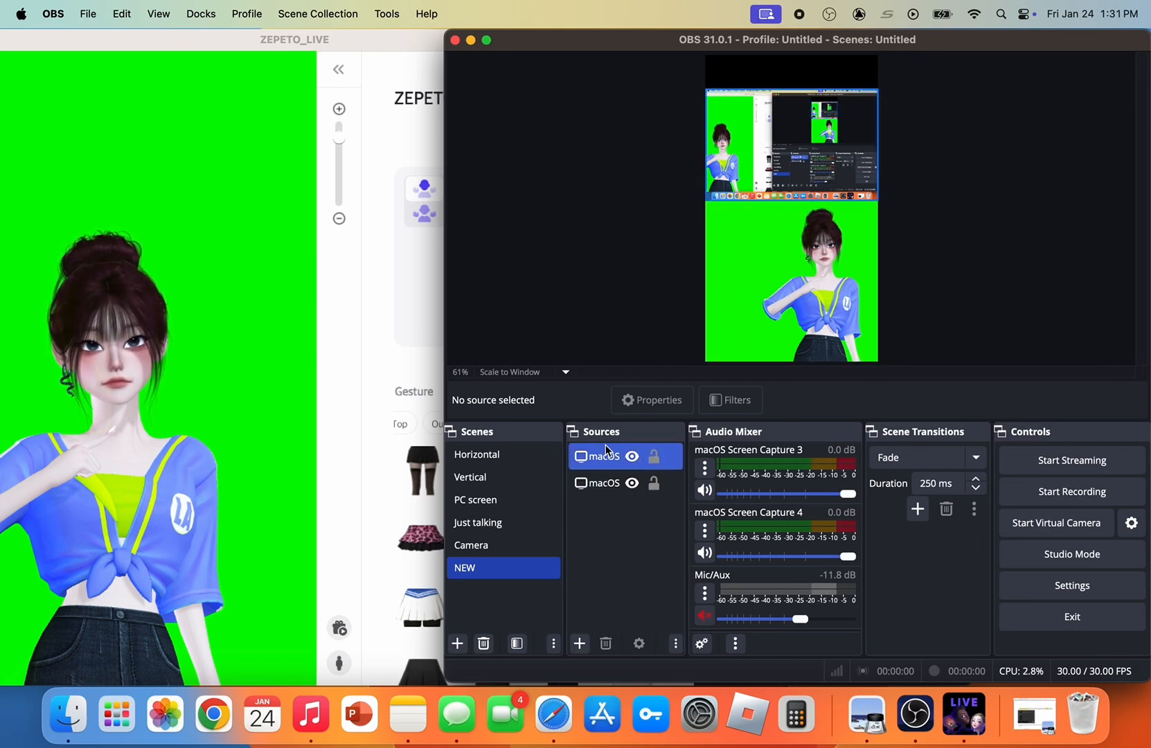
click(609, 458)
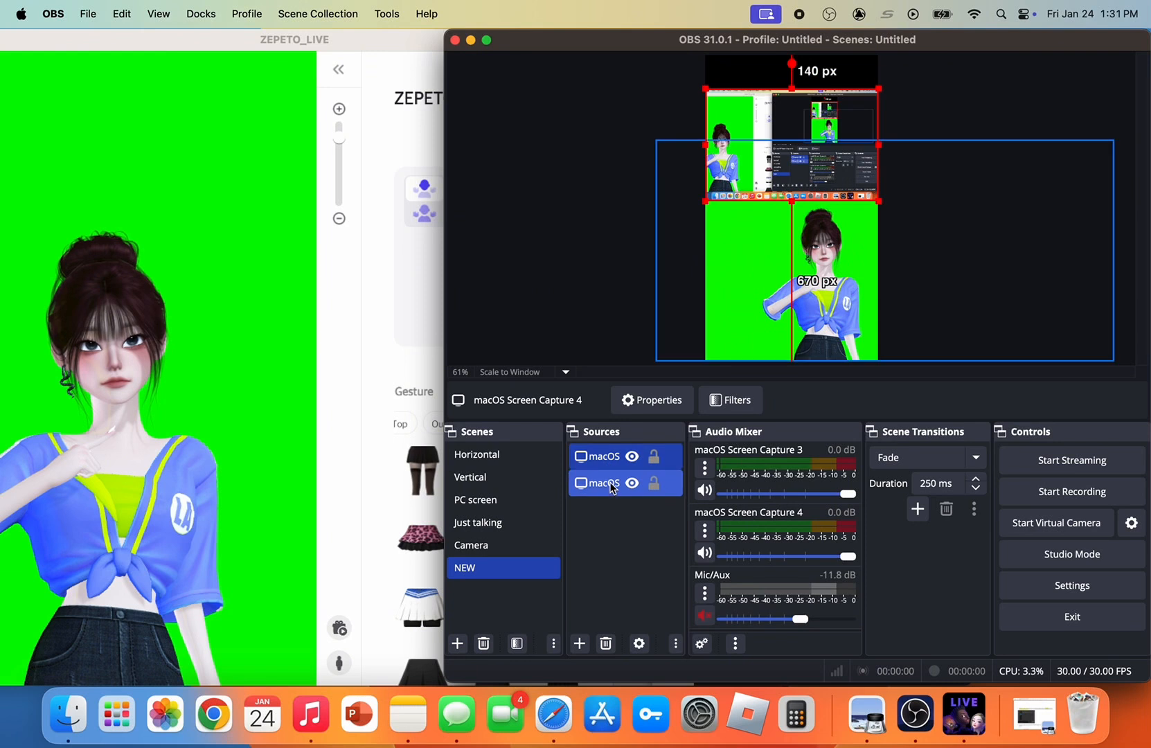
right_click(607, 455)
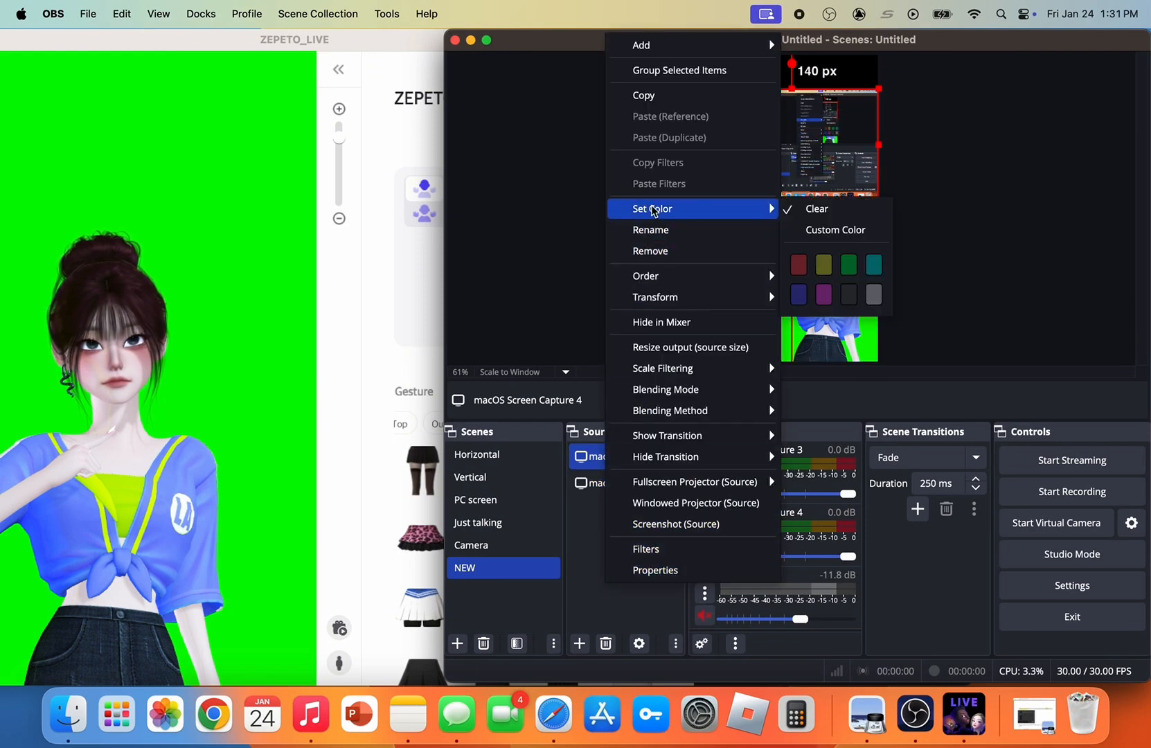
click(658, 232)
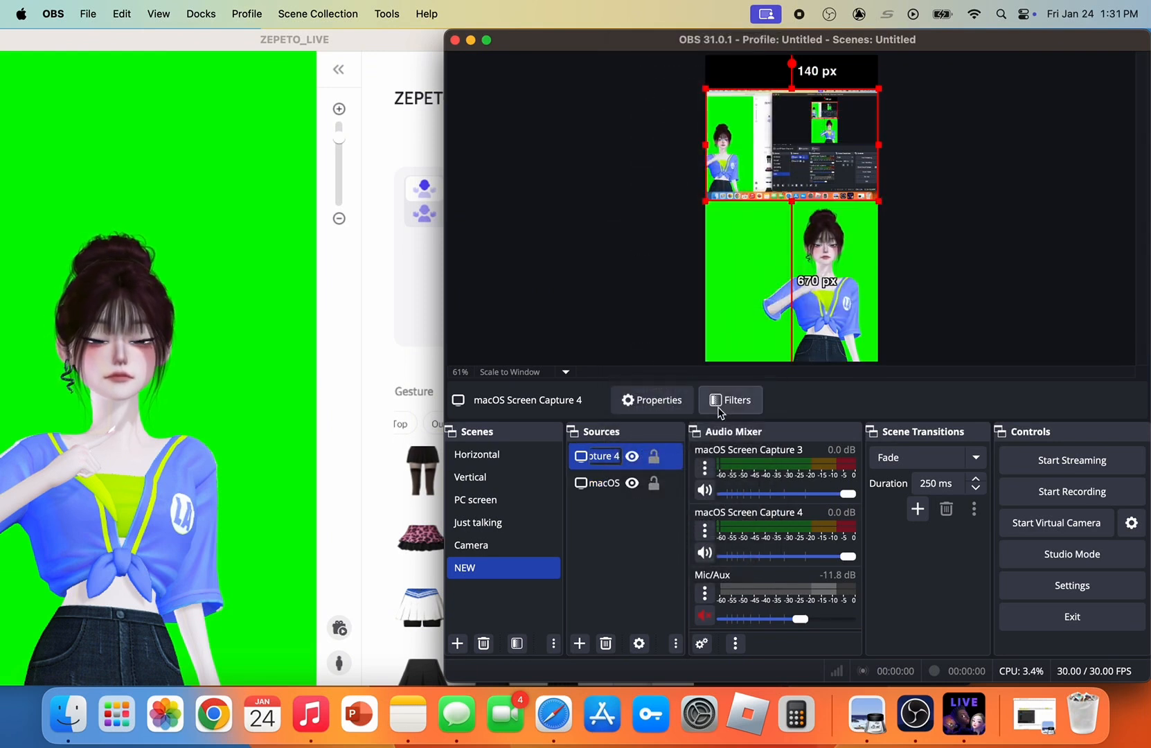
text(Screen)
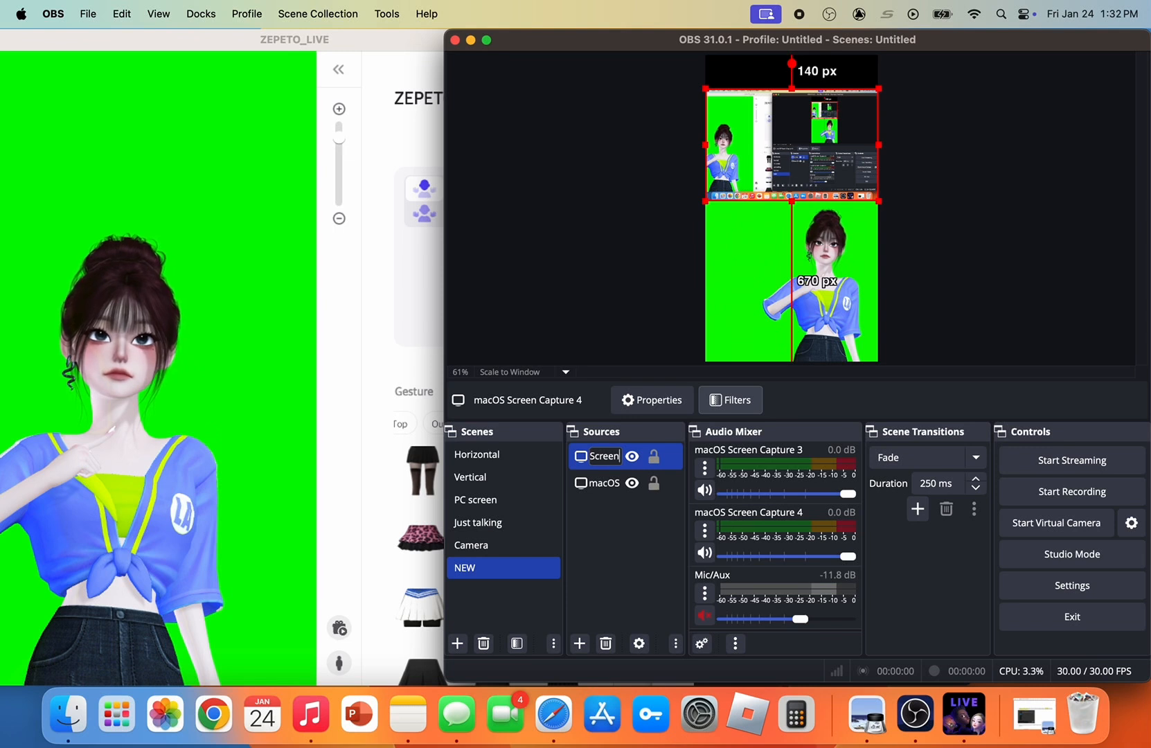
click(627, 526)
Rename the avatar window capture source, macOS Screen Capture 3, as Zep
right_click(615, 482)
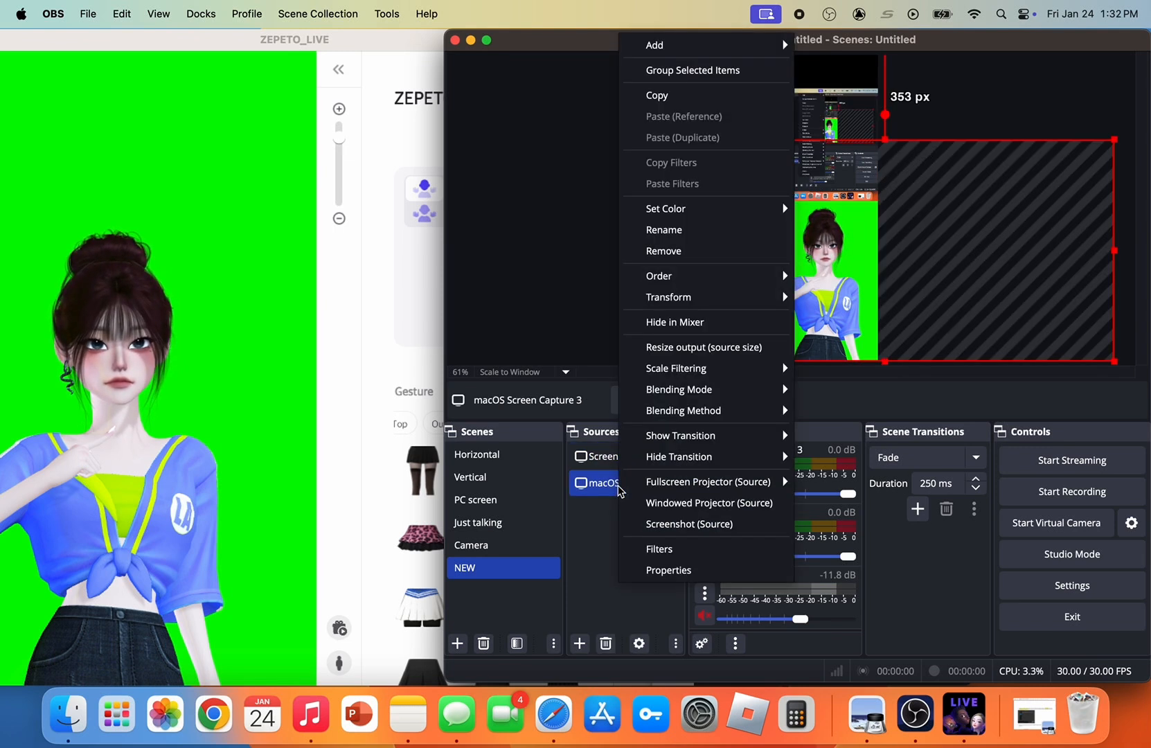
click(664, 230)
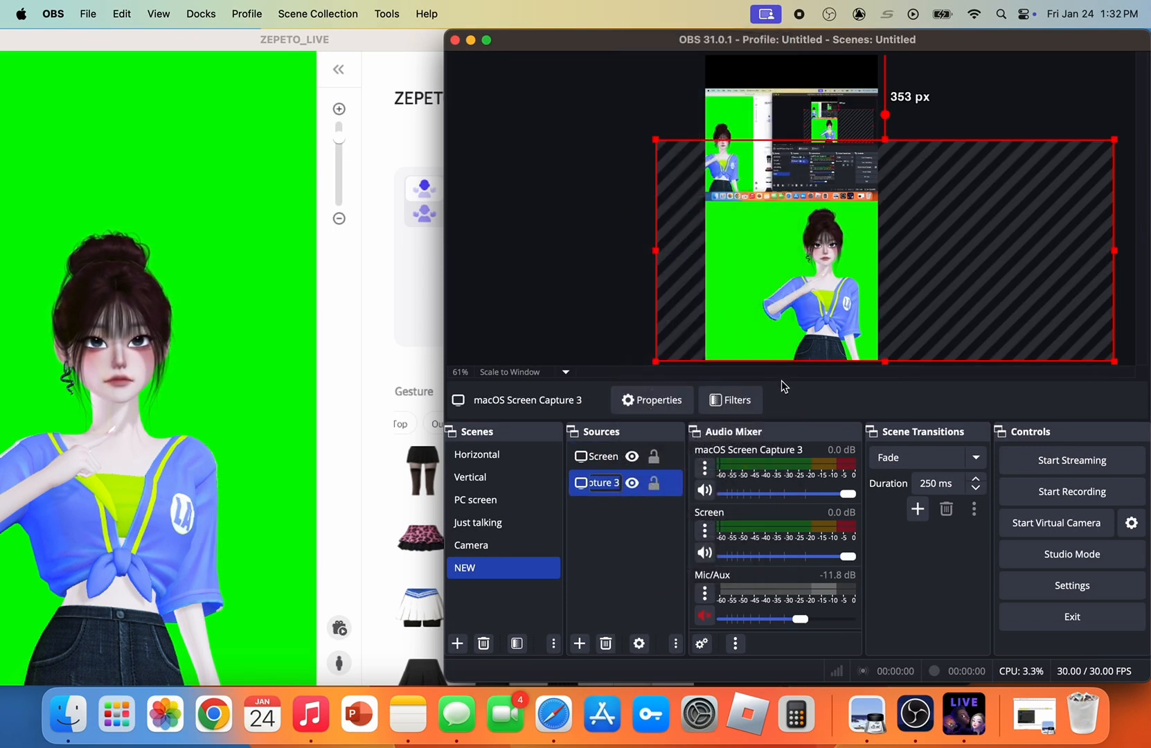
click(665, 548)
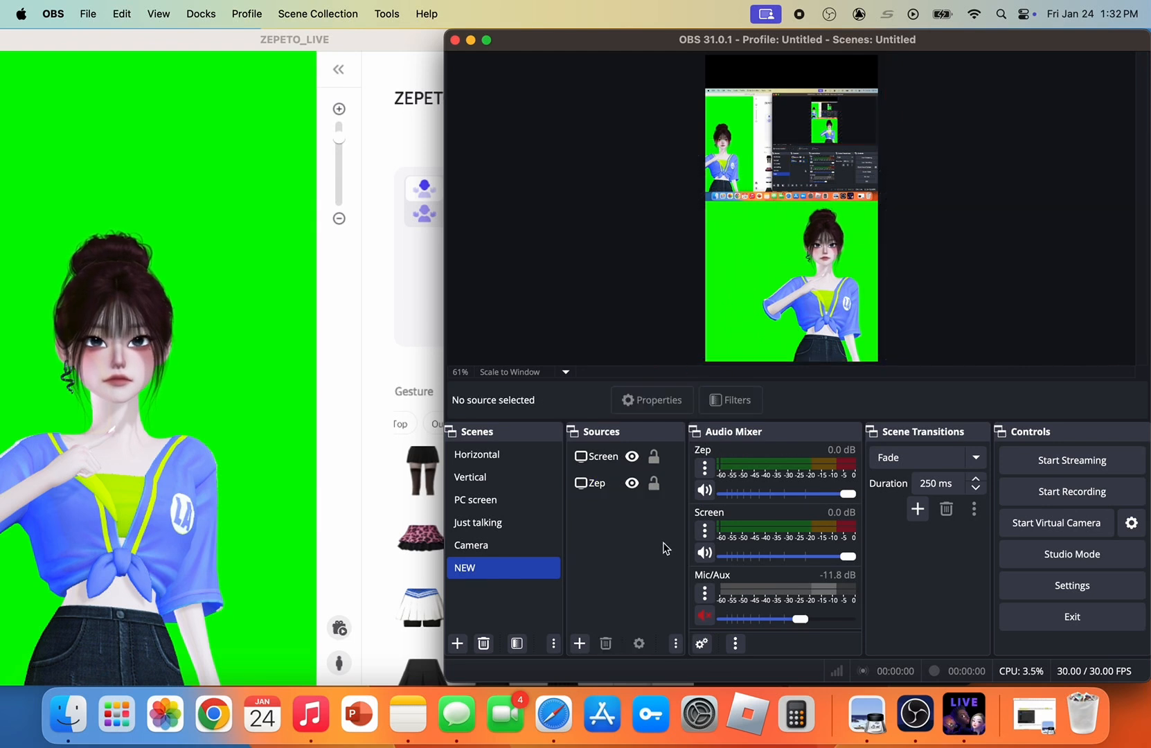
Add a Chroma Key effect filter to the Zep source, keeping the default filter name
click(596, 484)
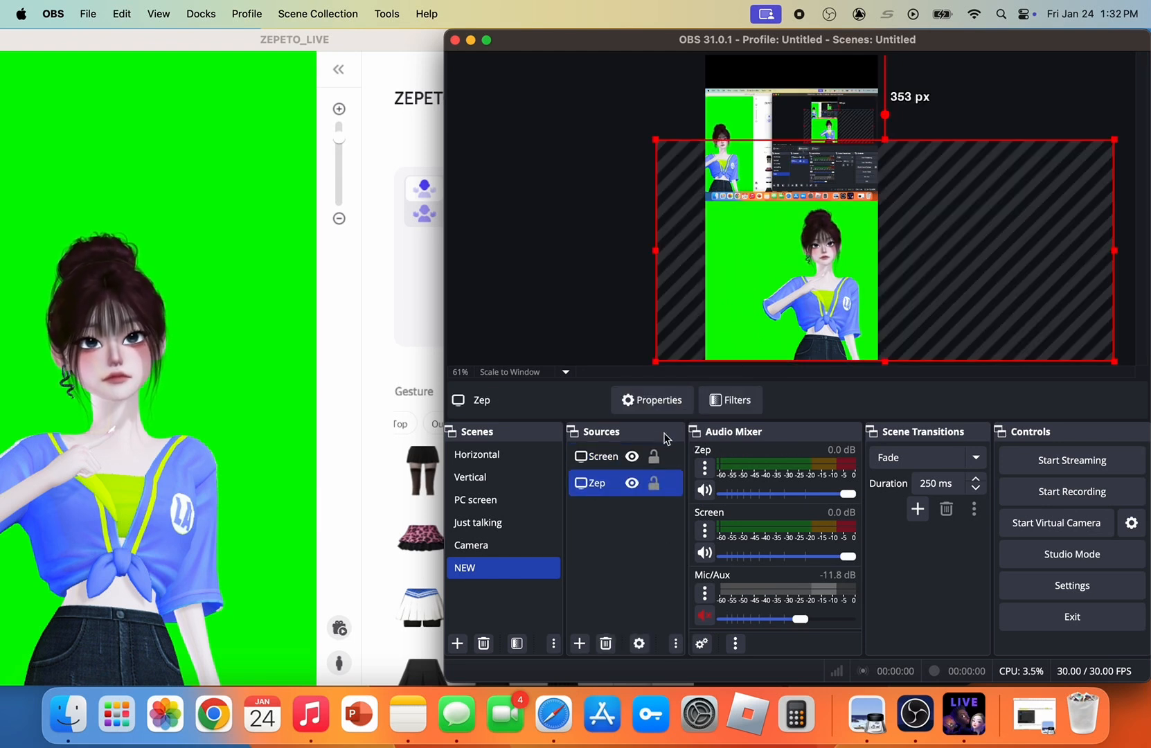
click(732, 402)
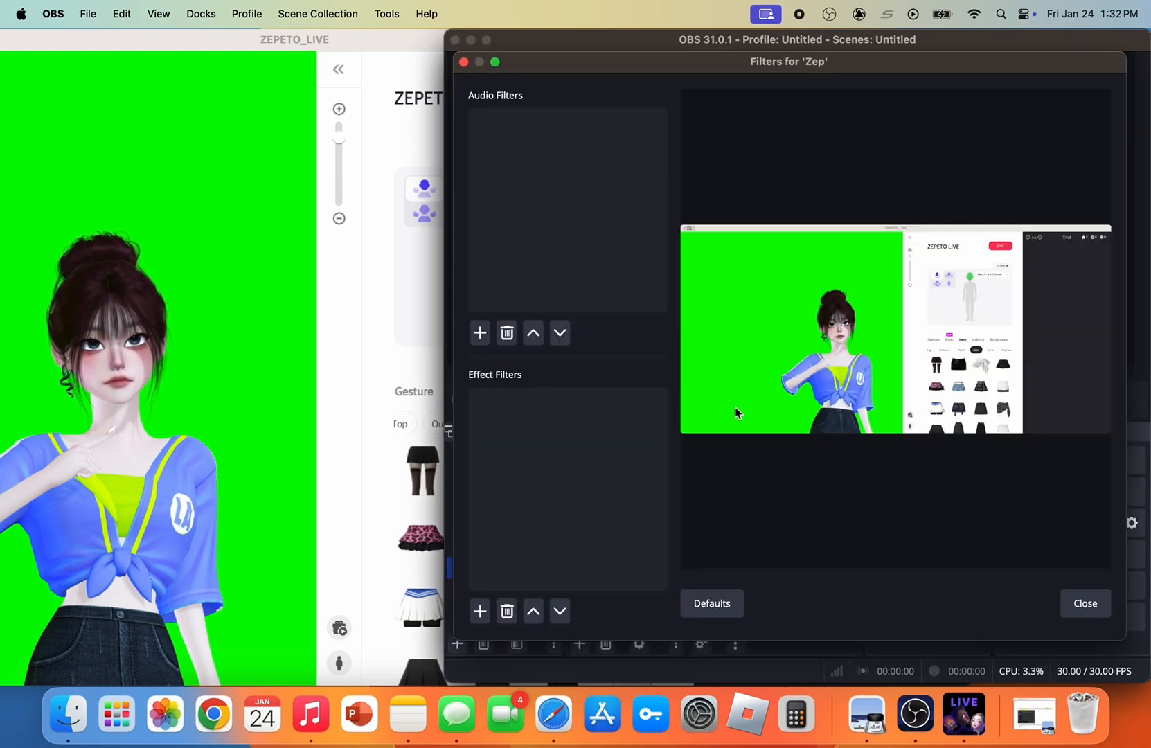
click(478, 620)
click(509, 399)
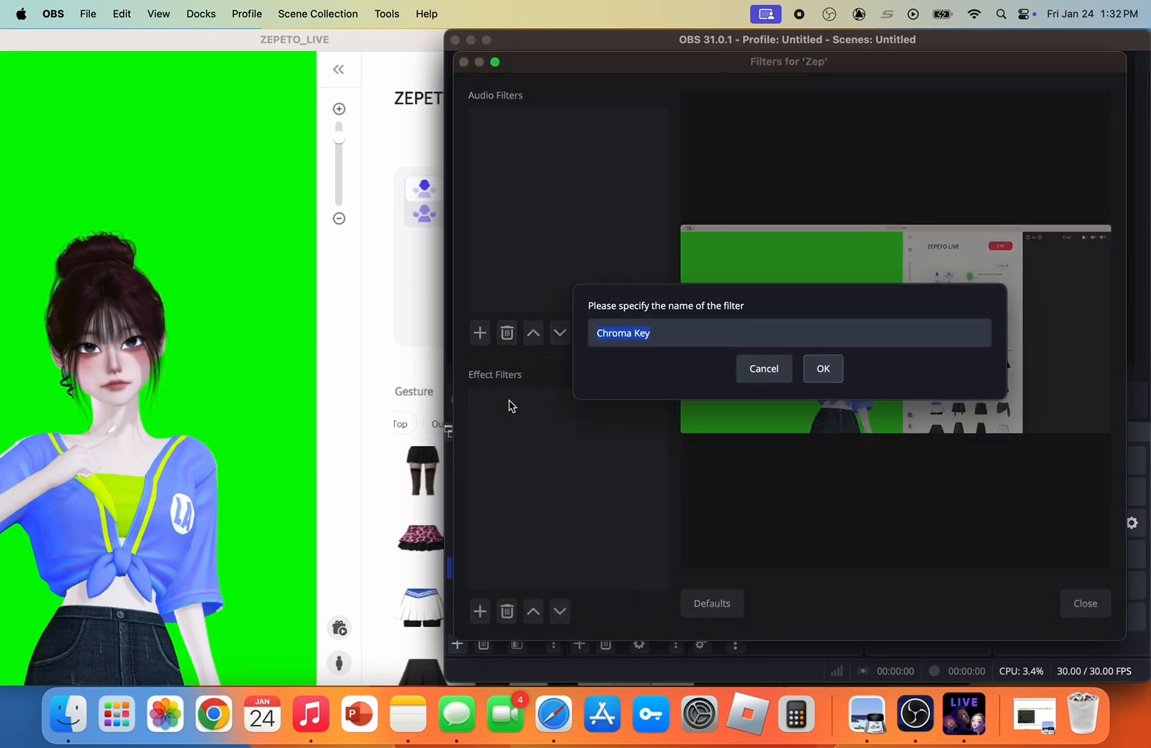
click(822, 372)
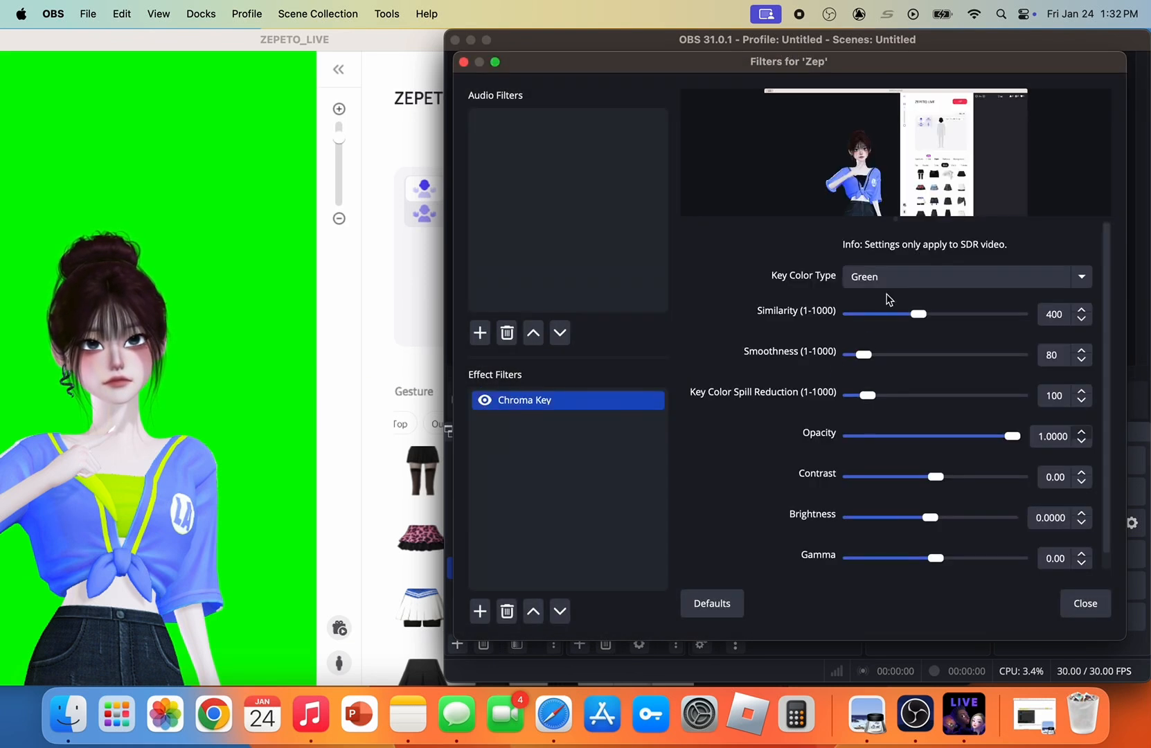
Close the Zep filters and add a magenta Color Source as the background behind the Screen and Zep captures
click(1082, 614)
click(635, 569)
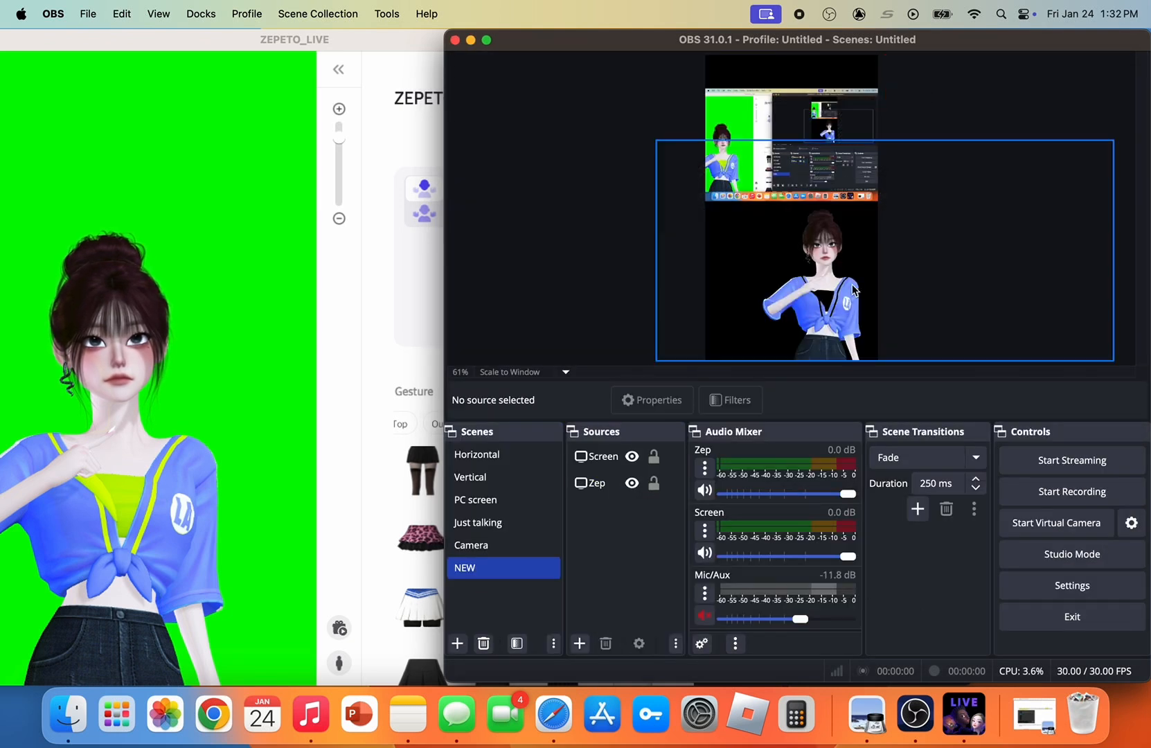
click(579, 643)
click(619, 388)
click(900, 447)
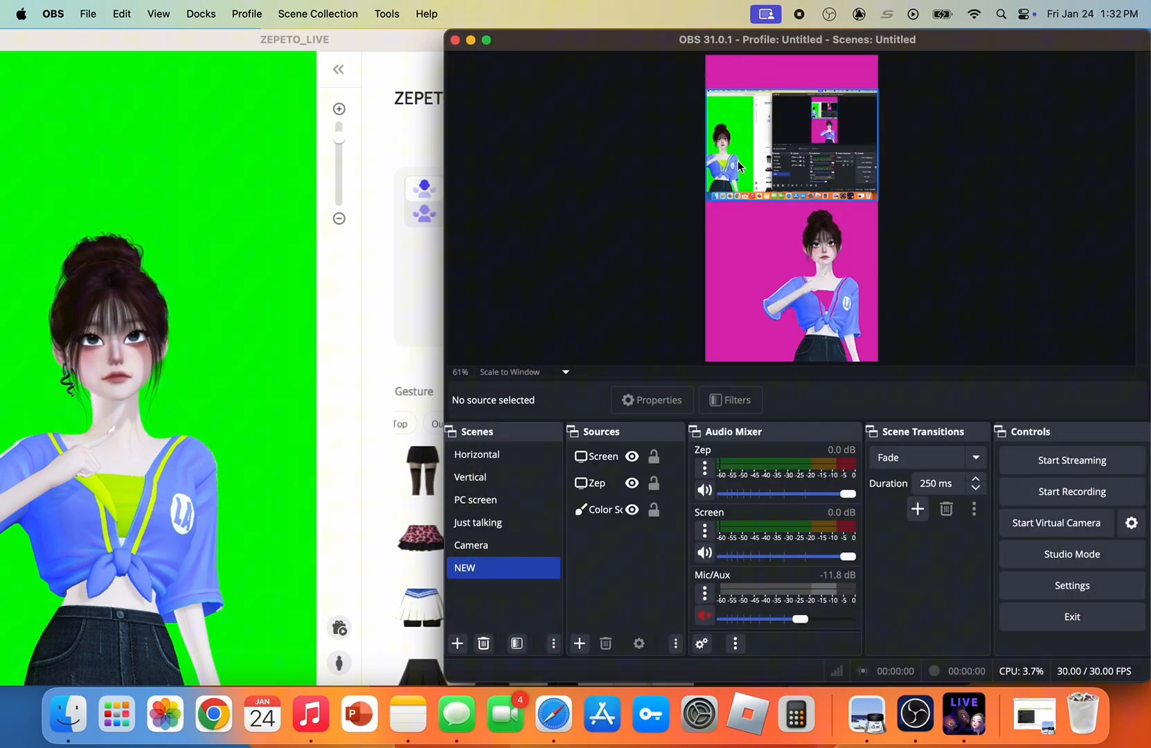
Move the Screen capture slightly lower on the canvas, just above the avatar's head
click(825, 151)
drag(825, 151, 825, 156)
click(599, 305)
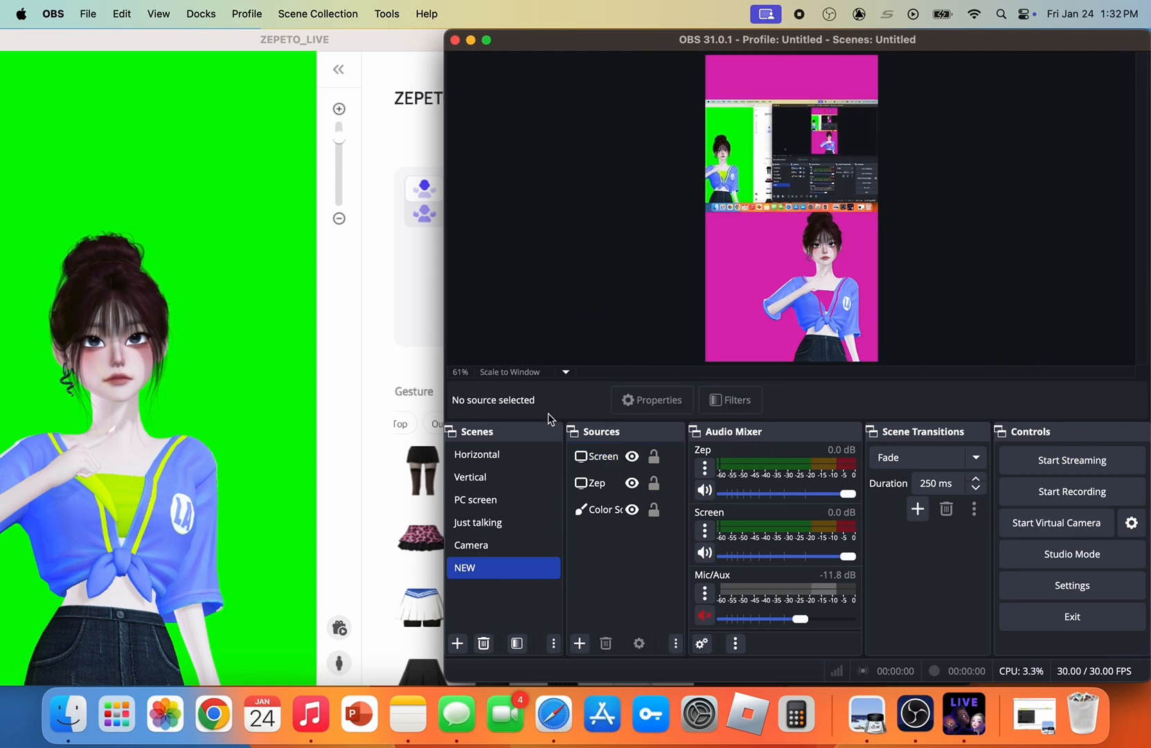
Set the Zep source's Chroma Key similarity to 148 and smoothness to 185
click(589, 484)
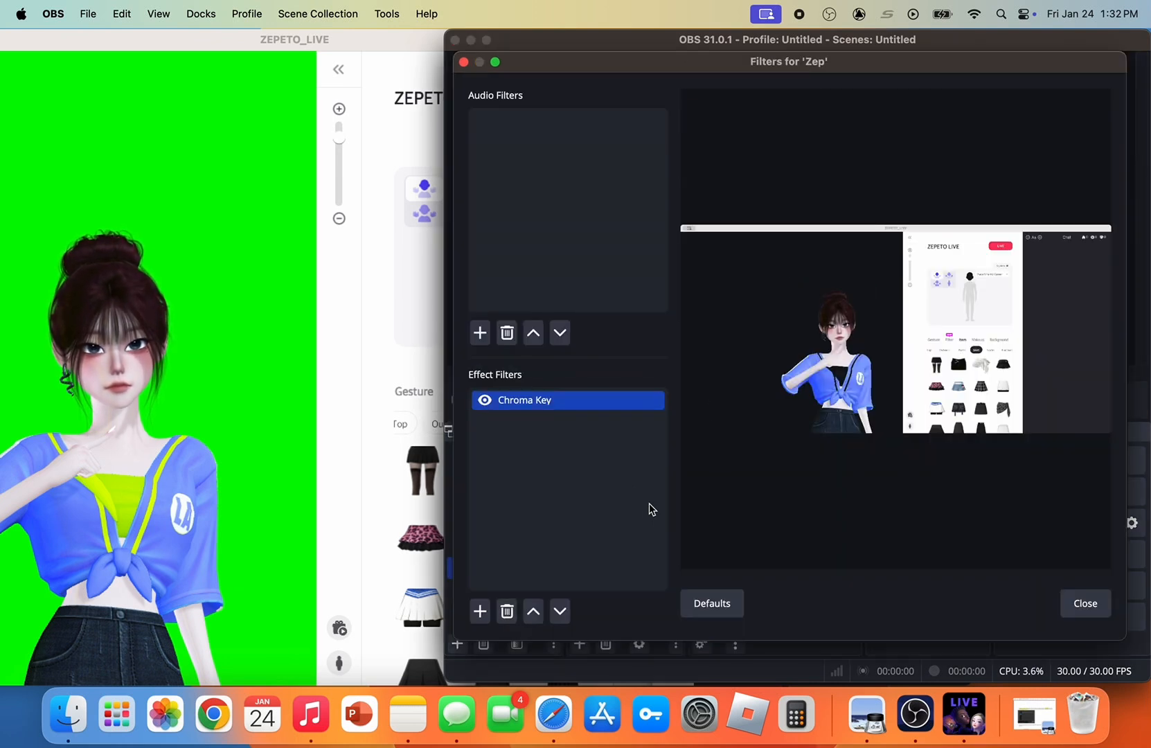
click(550, 402)
drag(909, 425, 892, 431)
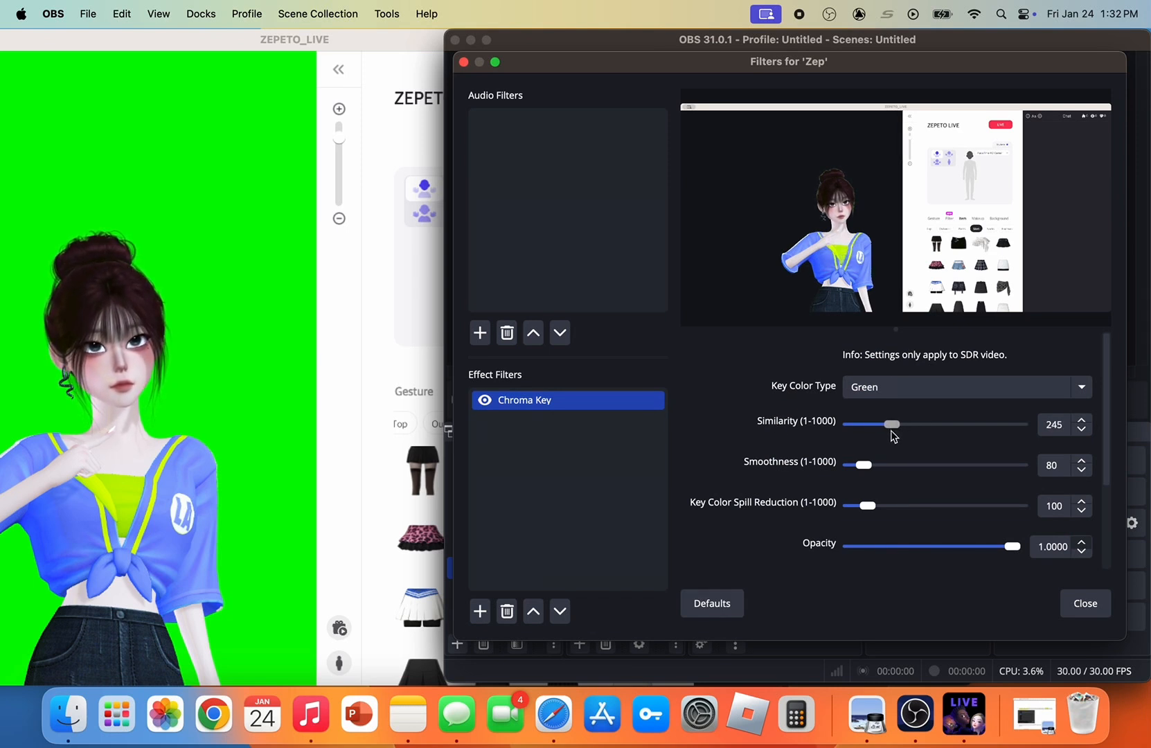
mouse_move(907, 428)
mouse_down()
mouse_move(992, 424)
mouse_move(909, 447)
mouse_up()
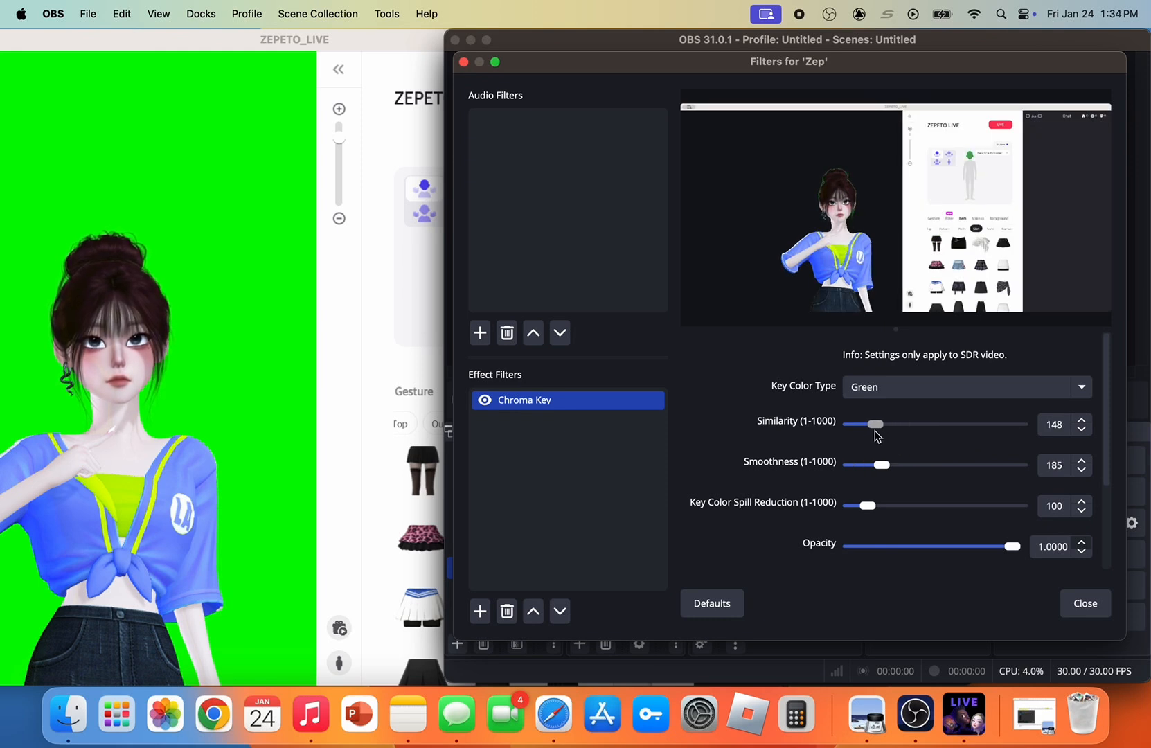
click(1079, 606)
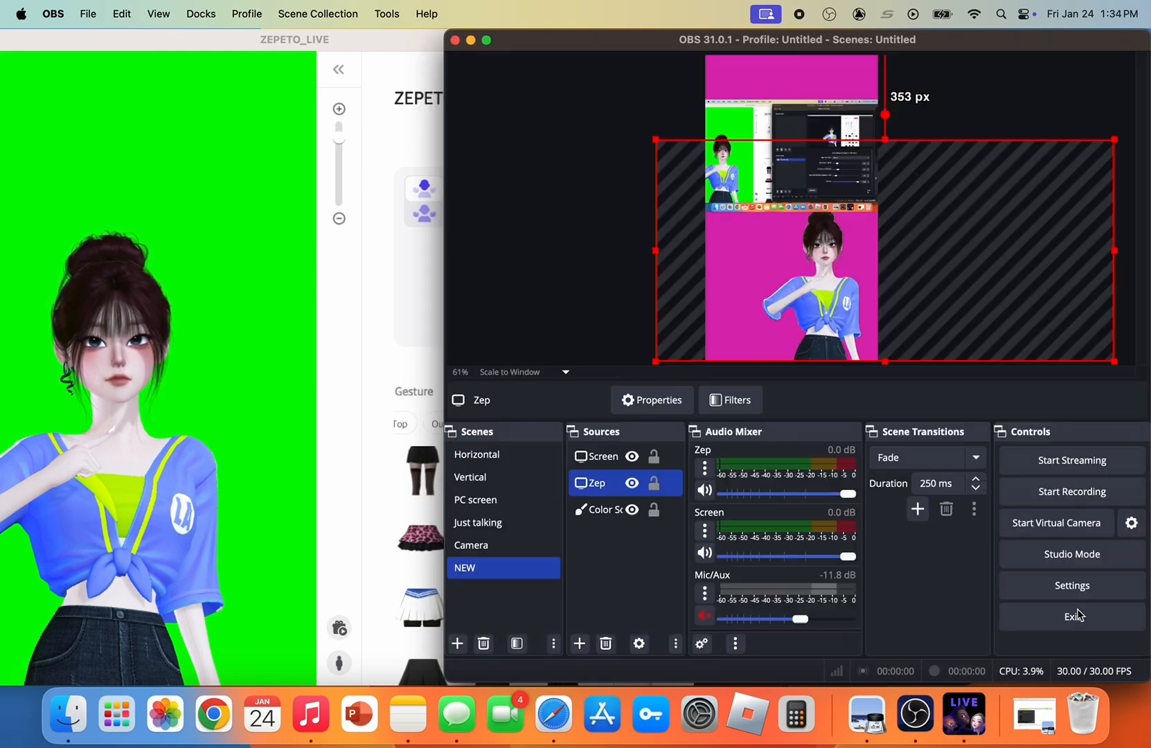
click(601, 298)
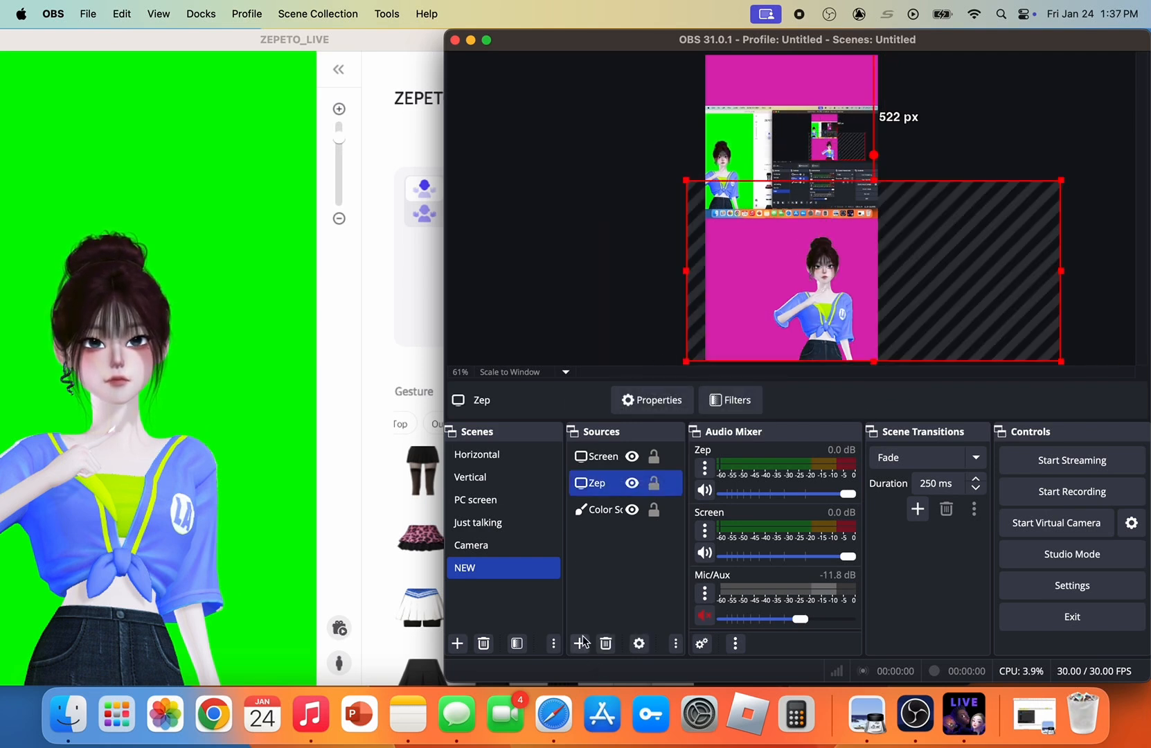
Add a macOS Screen Capture source named chatt using Window Capture of [ZEPETO_LIVE] ZEPETO_LIVE
click(581, 643)
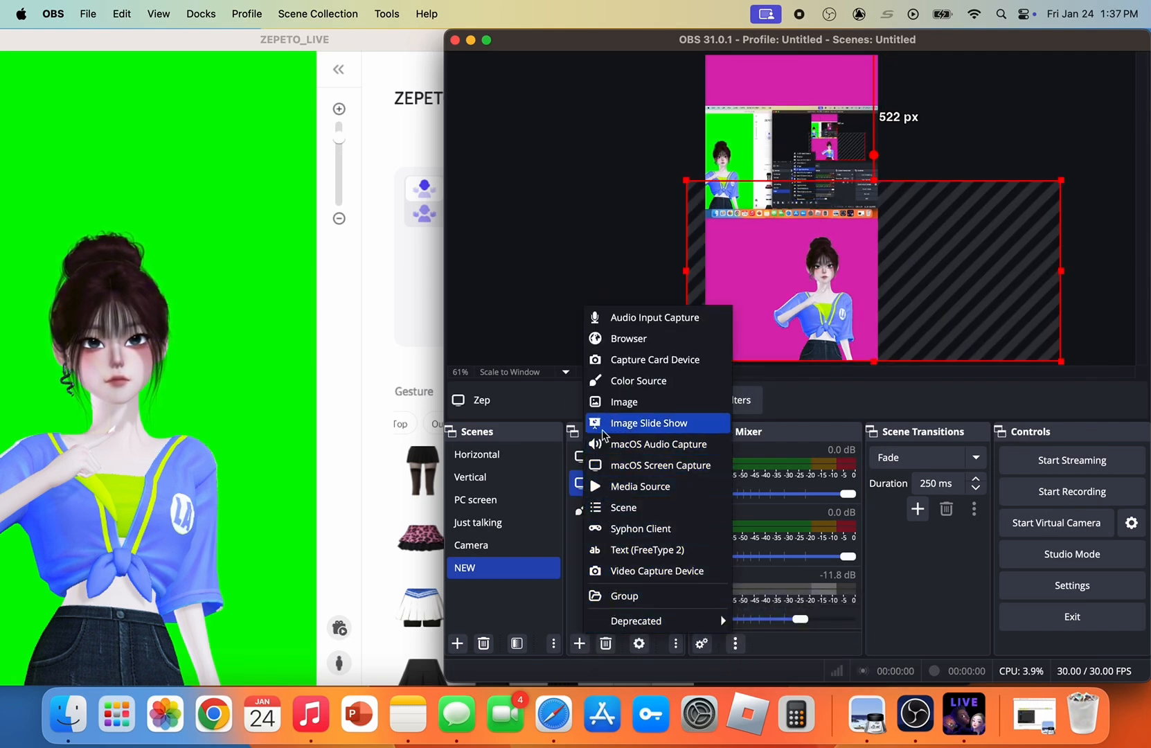
click(613, 464)
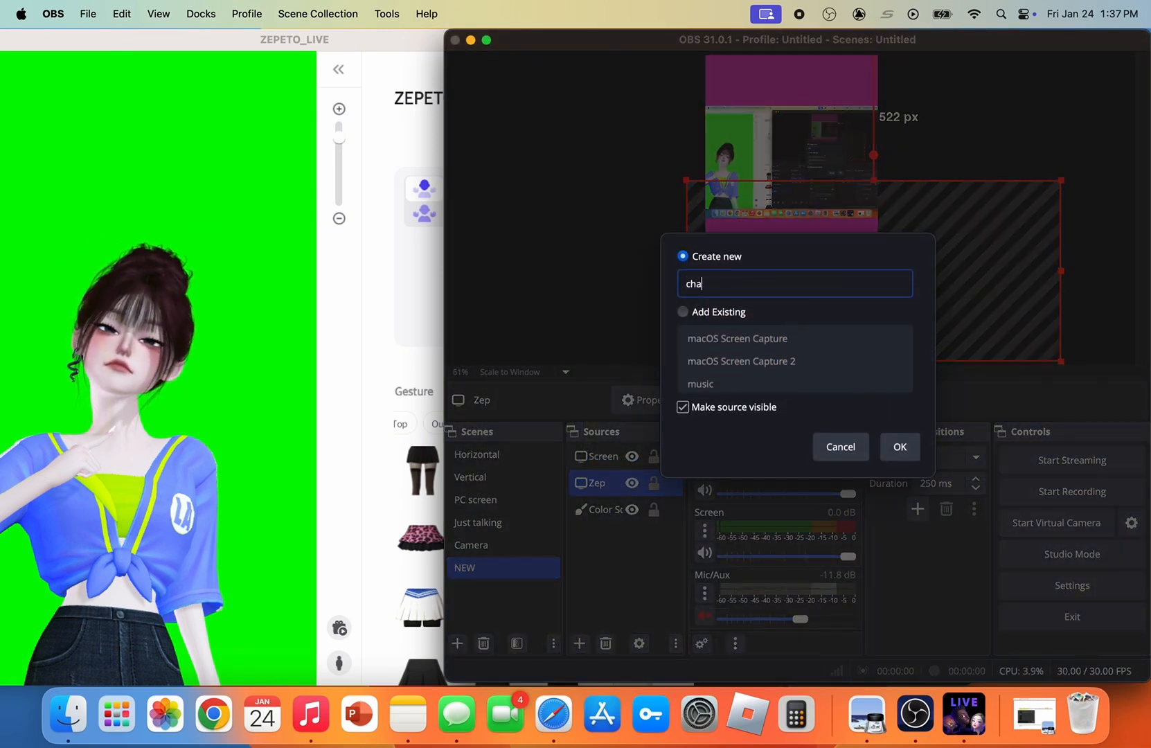
click(893, 446)
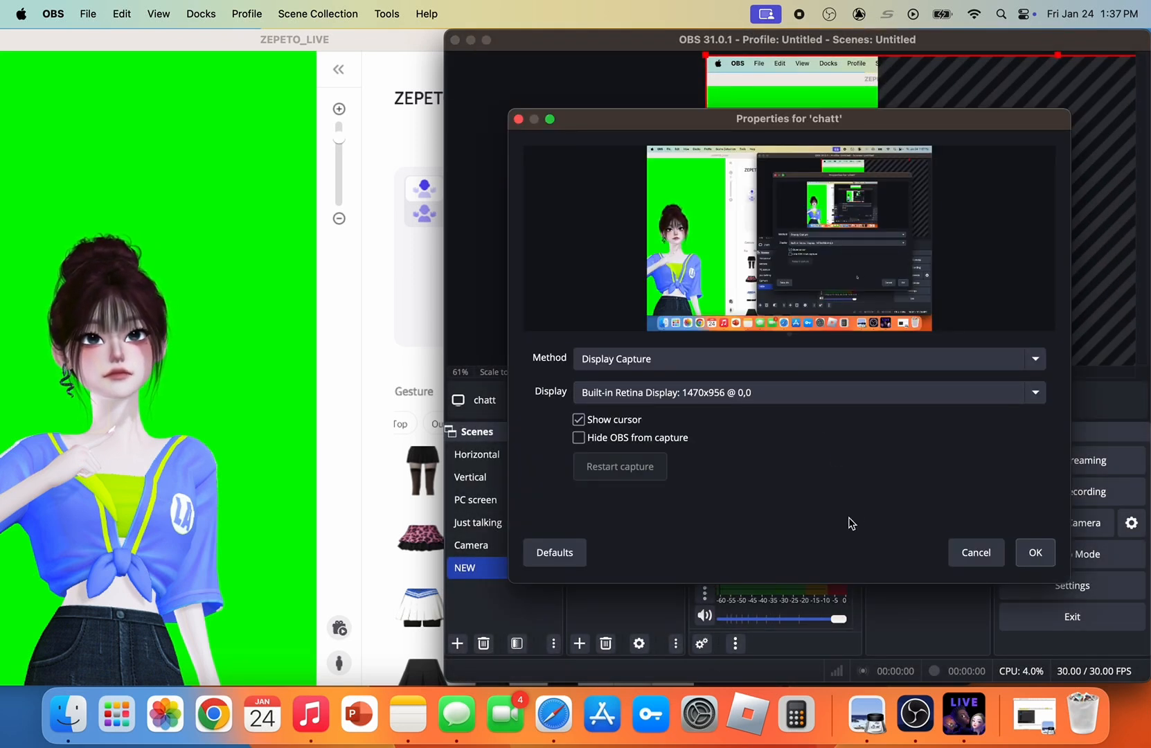
click(894, 358)
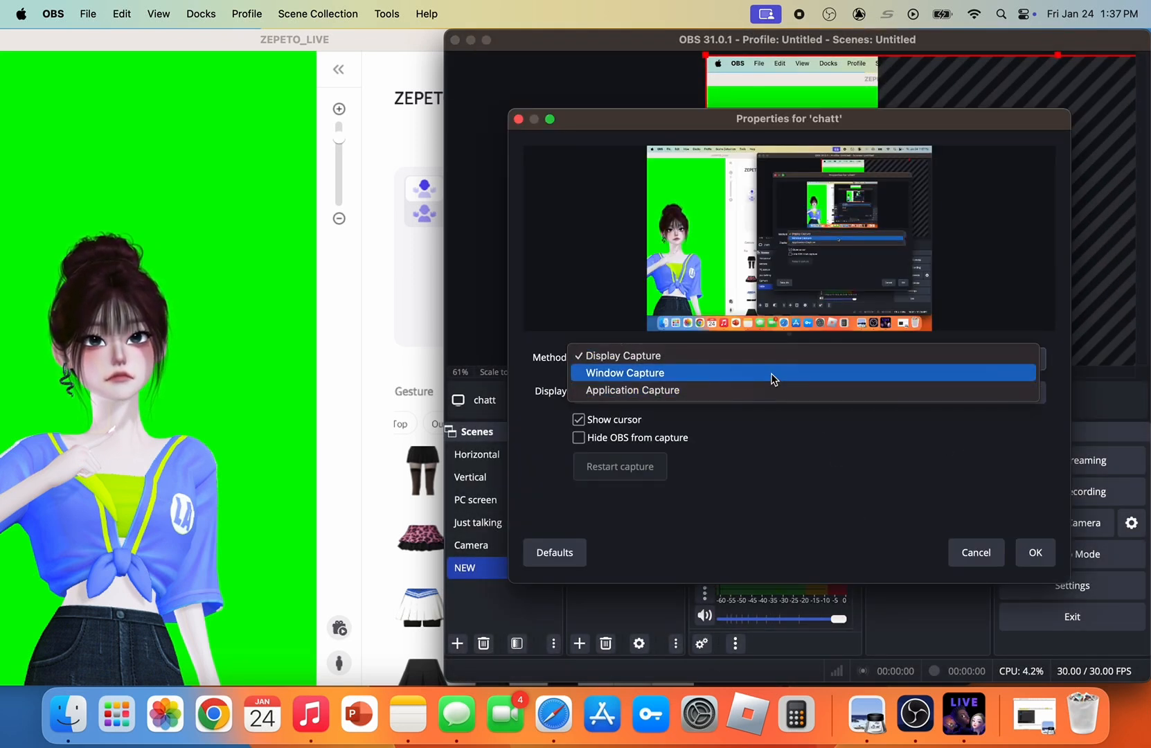
click(771, 378)
click(738, 395)
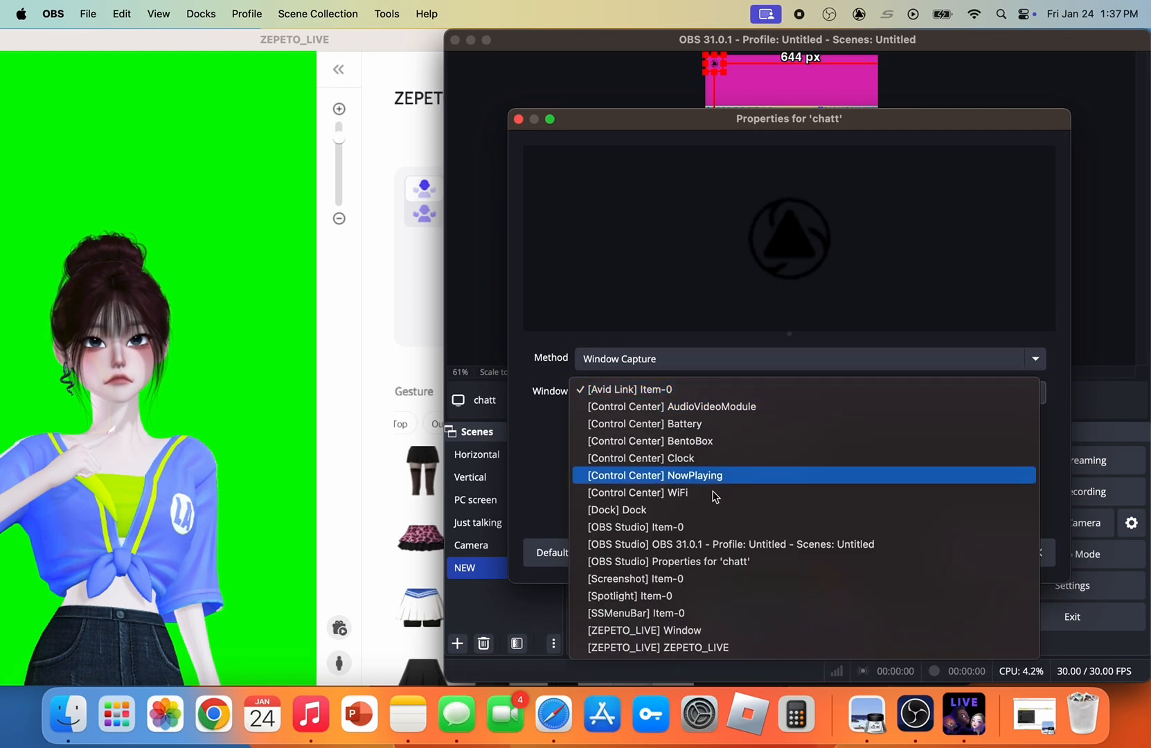
click(714, 645)
click(1037, 561)
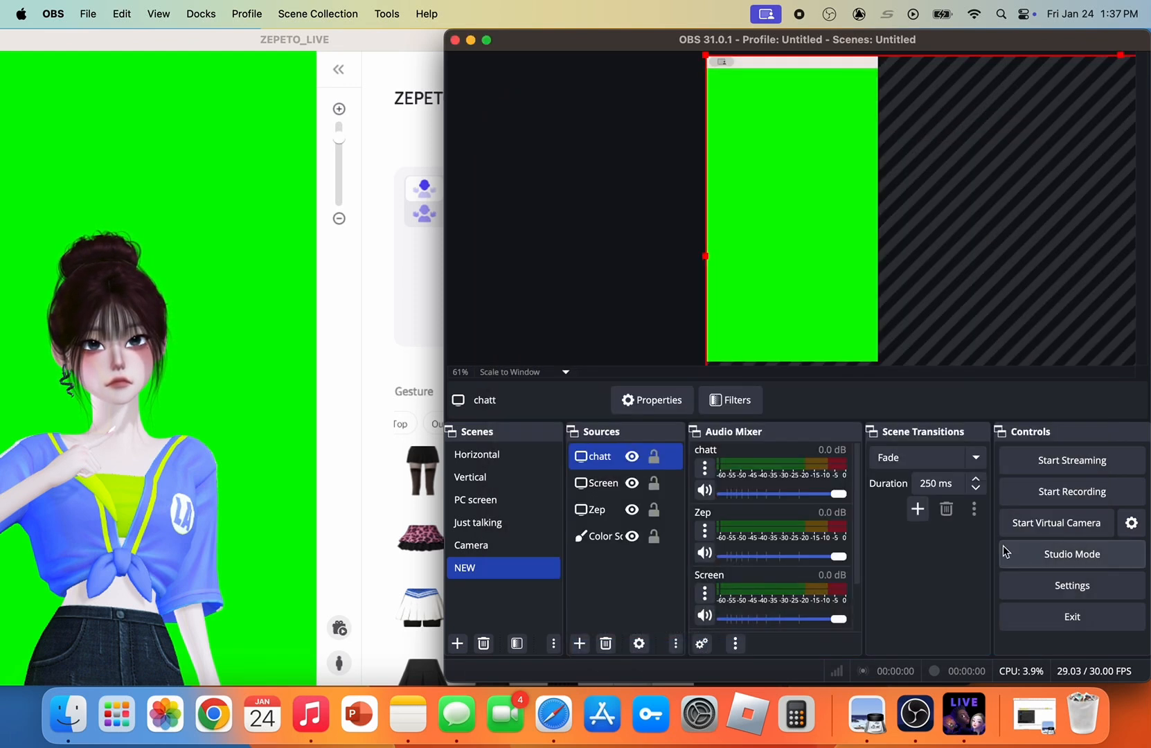
Add a Crop/Pad effect filter to the chatt source, keeping the default filter name
click(731, 399)
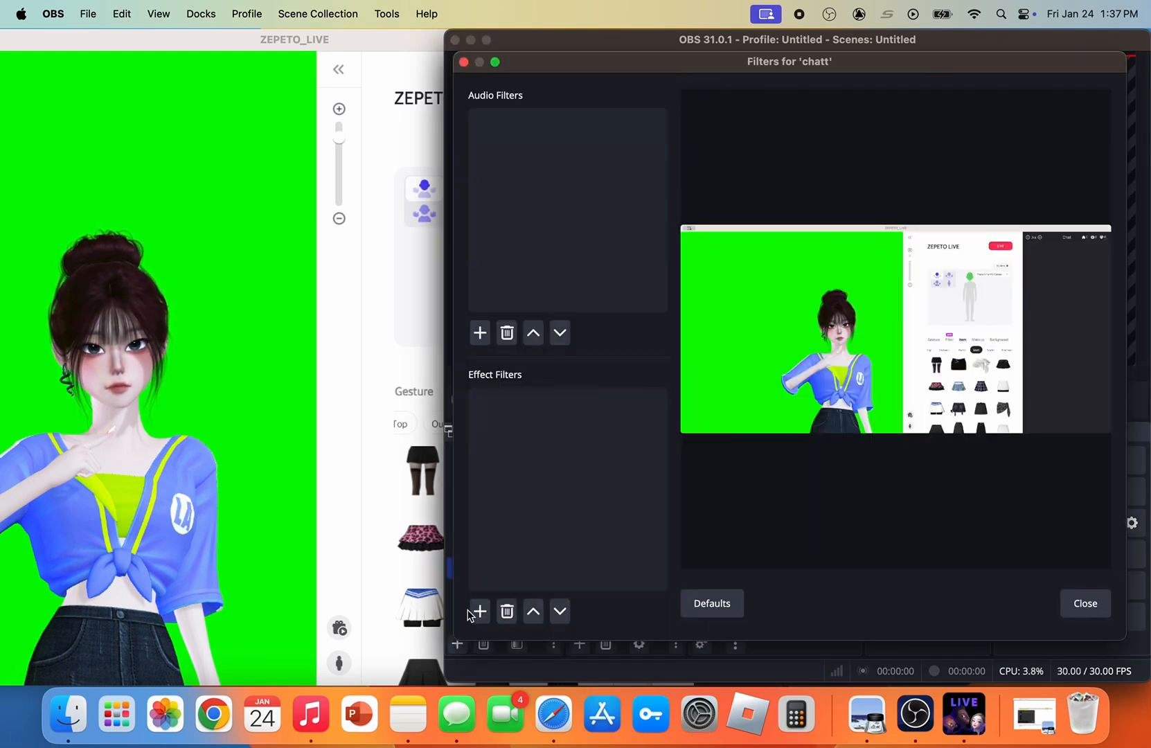
click(477, 613)
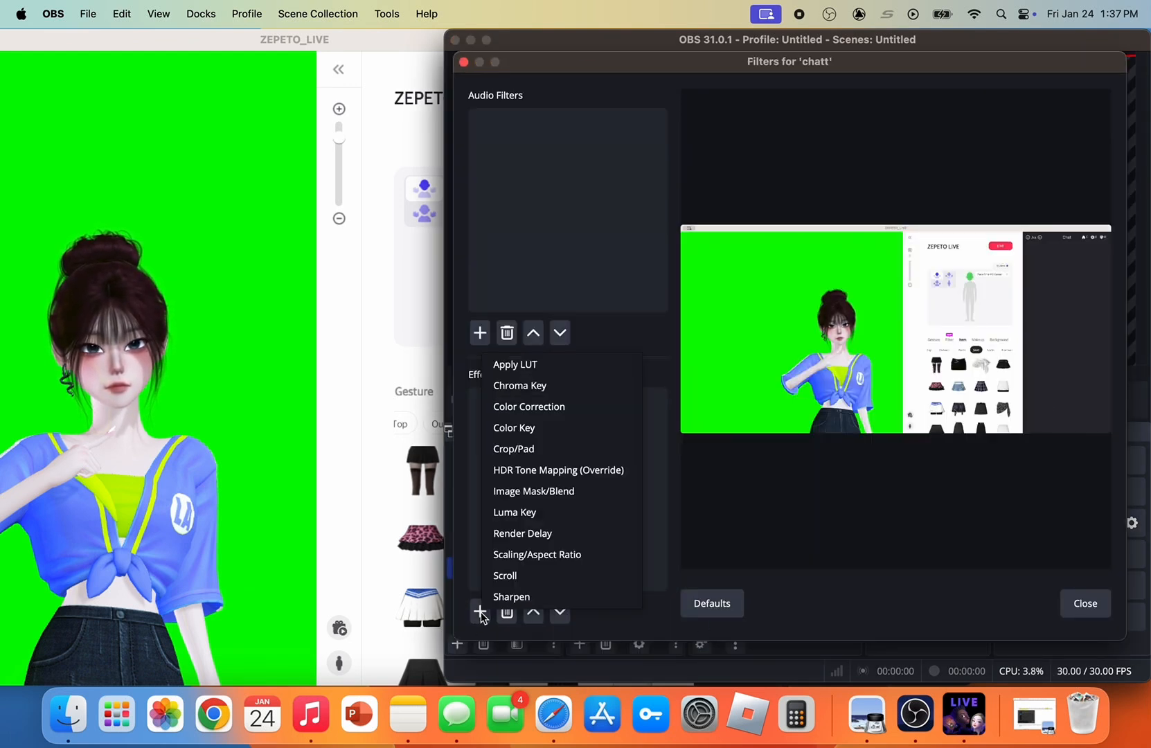
click(533, 448)
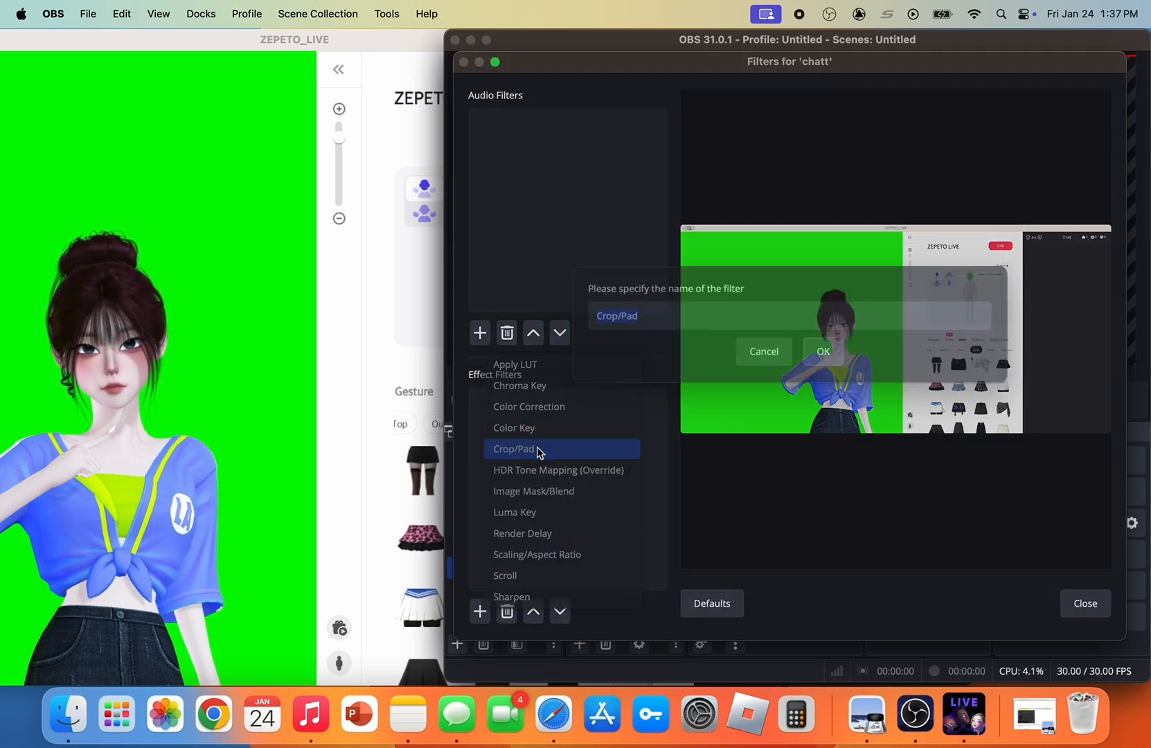
click(821, 380)
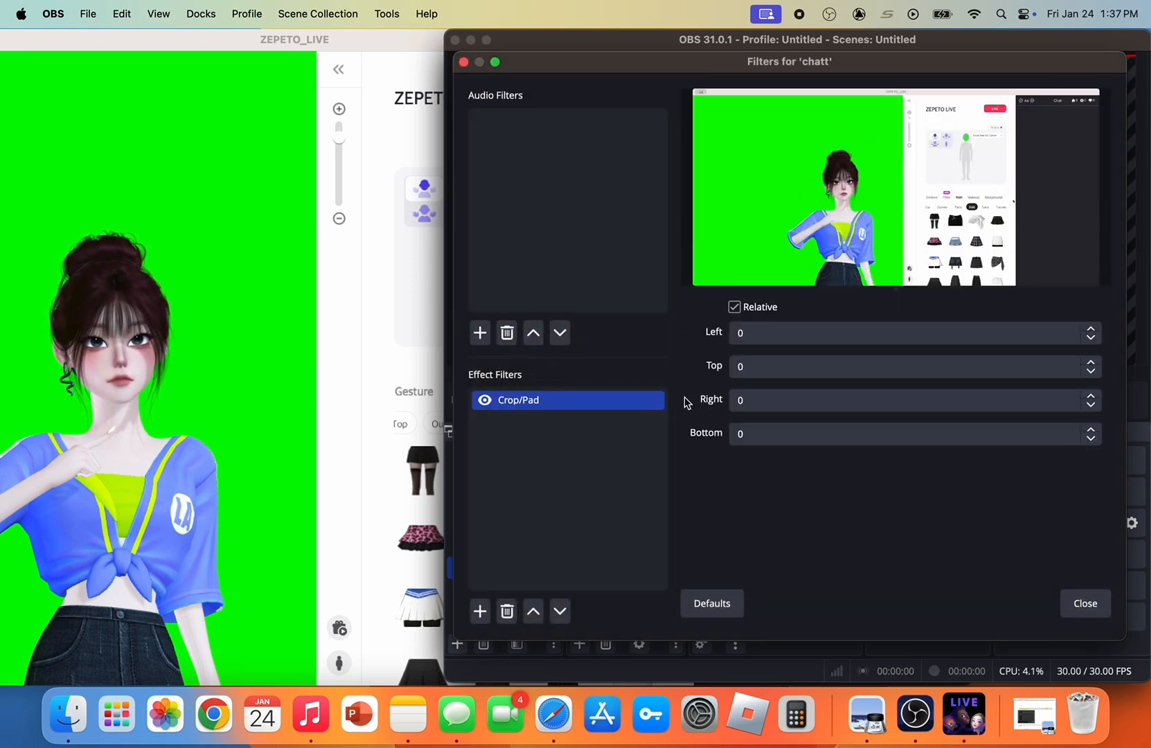
Set the Crop/Pad filter's left crop to 3000 to isolate the chat area, and close the filters
text(700)
key(BackSpace)
key(BackSpace)
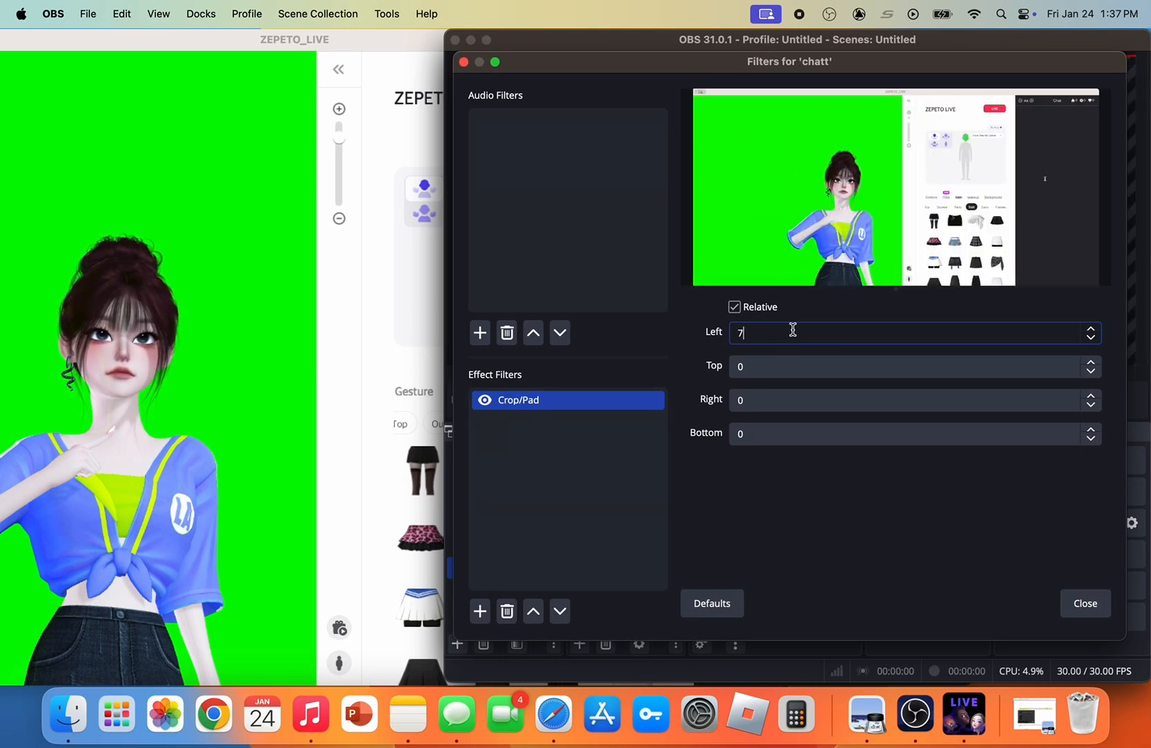
text(3750)
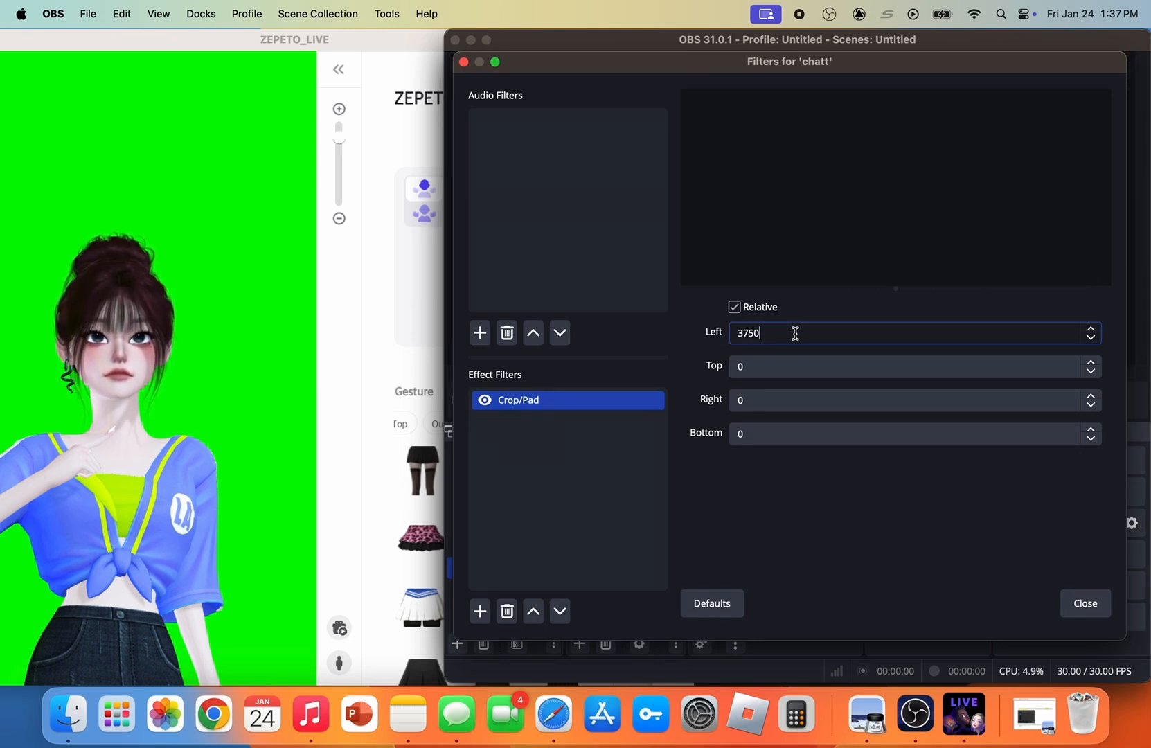
key(BackSpace)
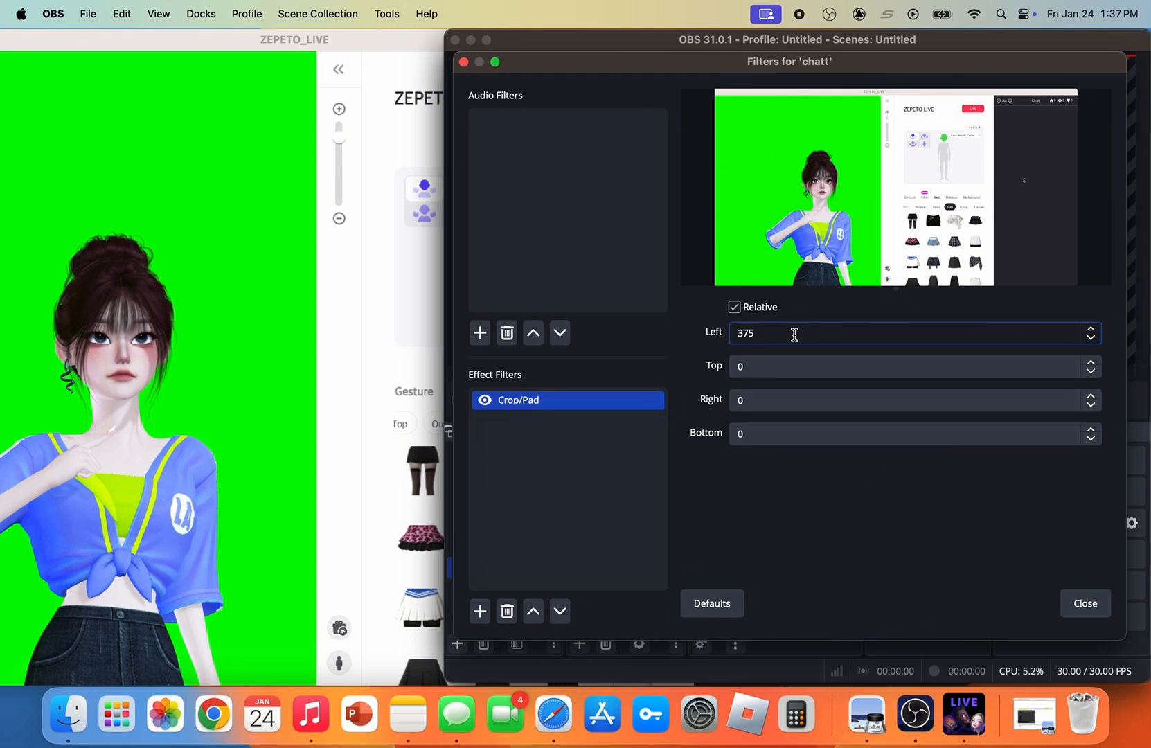
key(BackSpace)
key(BackSpace)
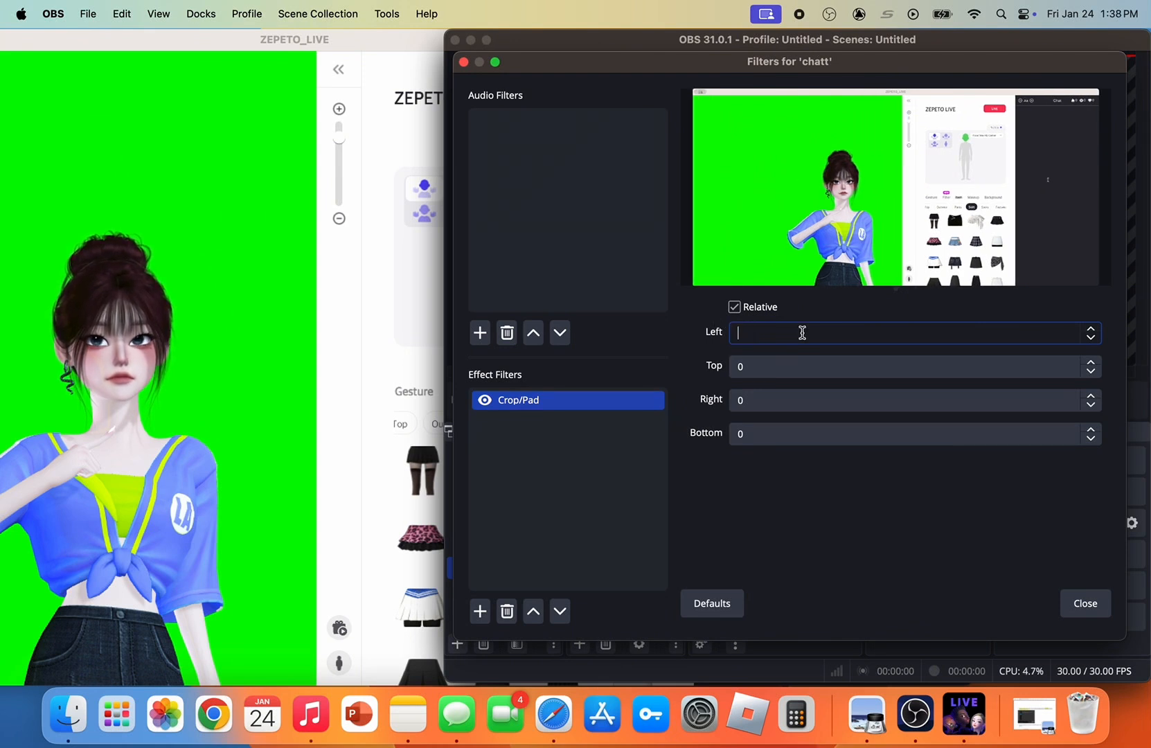
text(000)
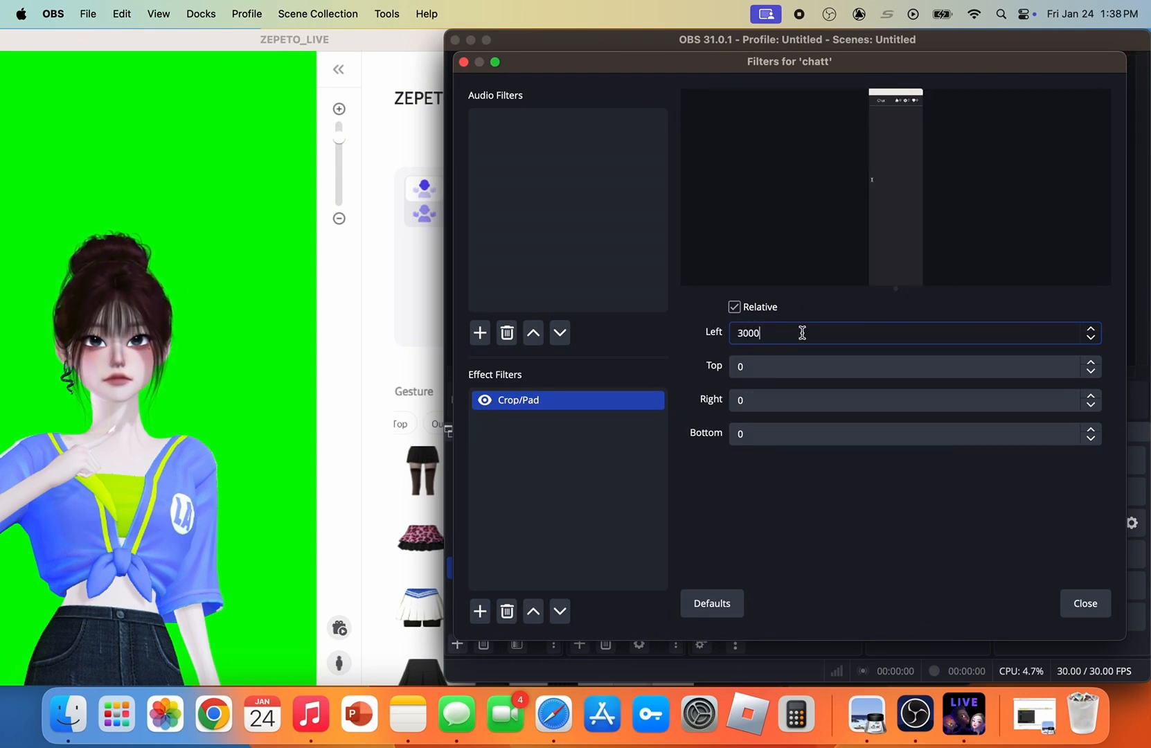
key(Escape)
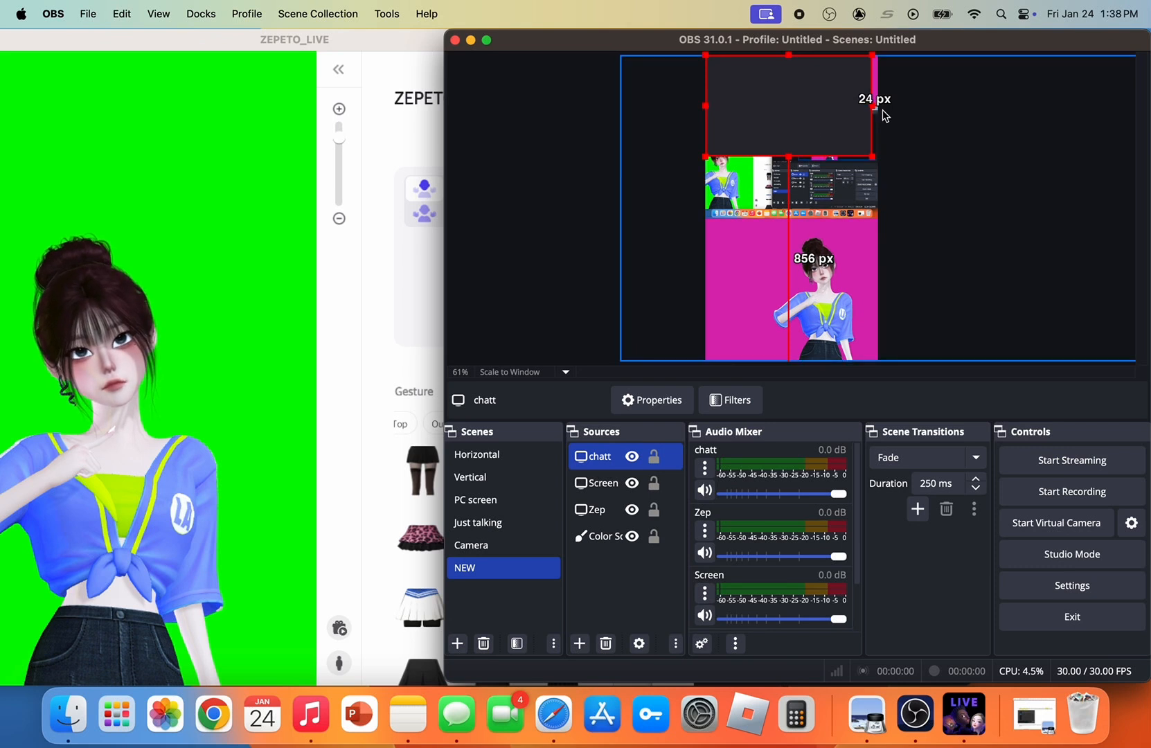
Shrink chatt into the canvas's upper-left corner, about 372 px from the canvas's right edge and 1068 px from its bottom edge
drag(875, 104, 737, 58)
click(579, 79)
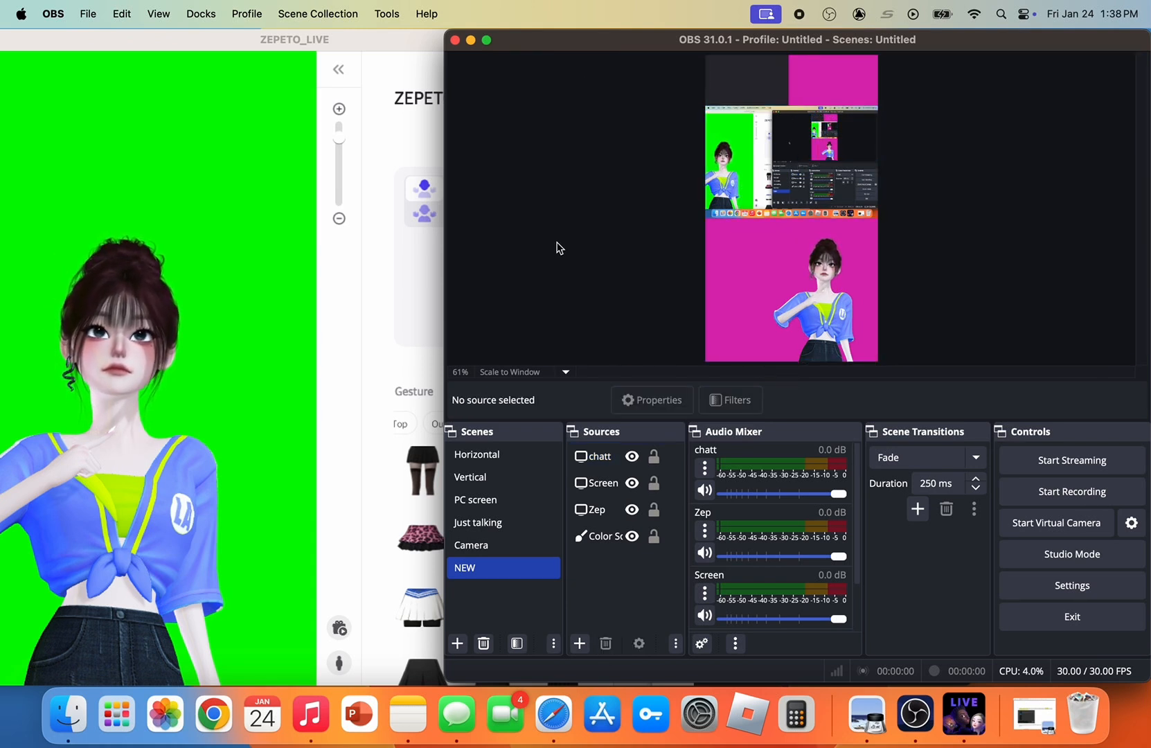
mouse_move(748, 80)
mouse_down()
mouse_move(759, 228)
mouse_move(748, 336)
mouse_move(748, 311)
mouse_move(793, 325)
mouse_move(771, 313)
mouse_move(732, 98)
mouse_move(744, 81)
mouse_up()
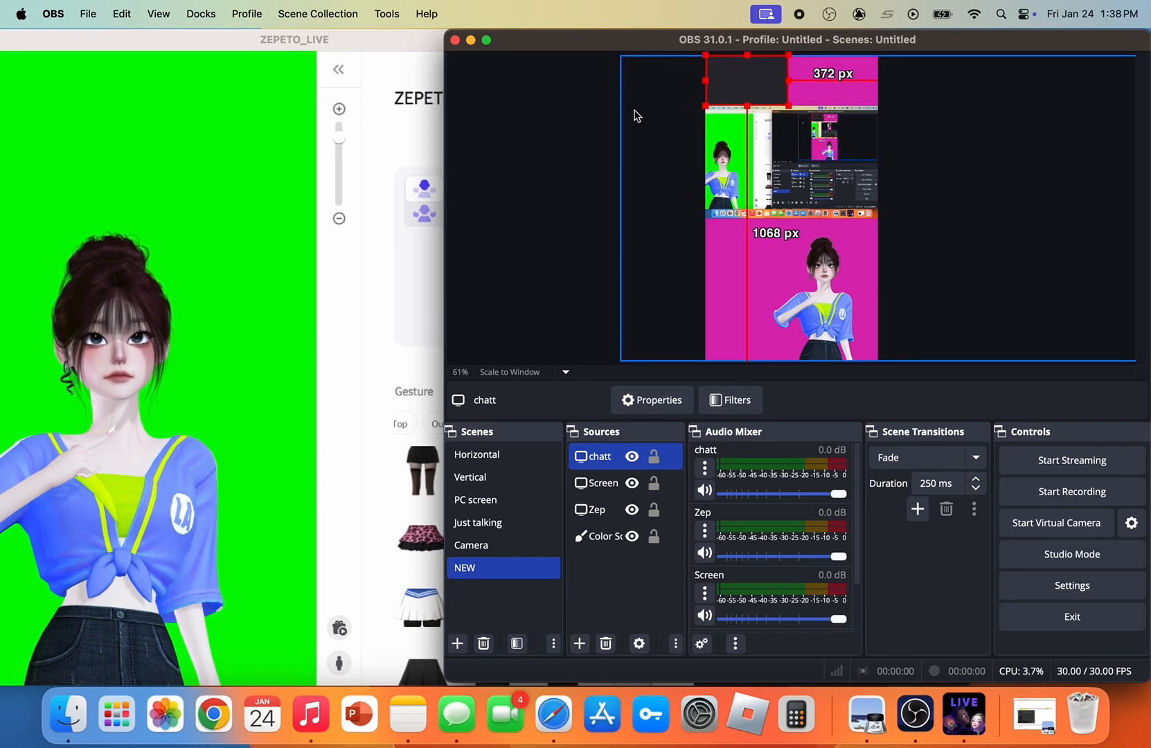
click(532, 112)
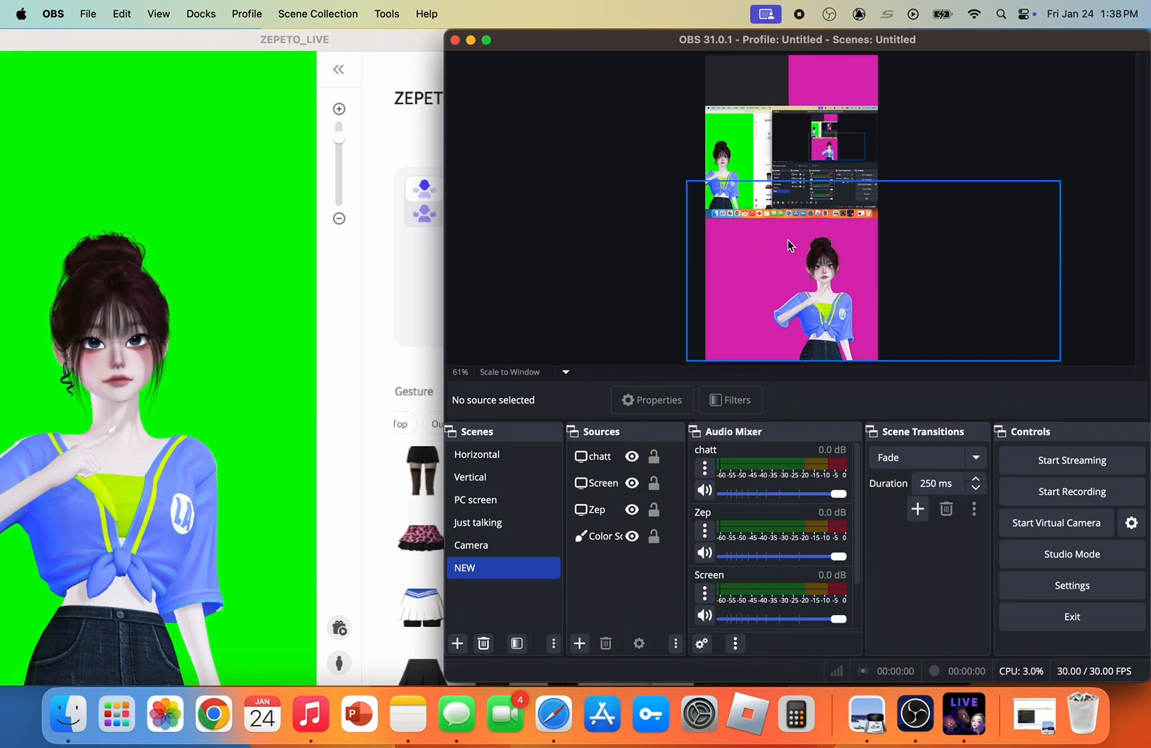
Add a second Color Source at 1920 × 1080 in grey #d1d1d1 and order it directly beneath Zep
click(580, 643)
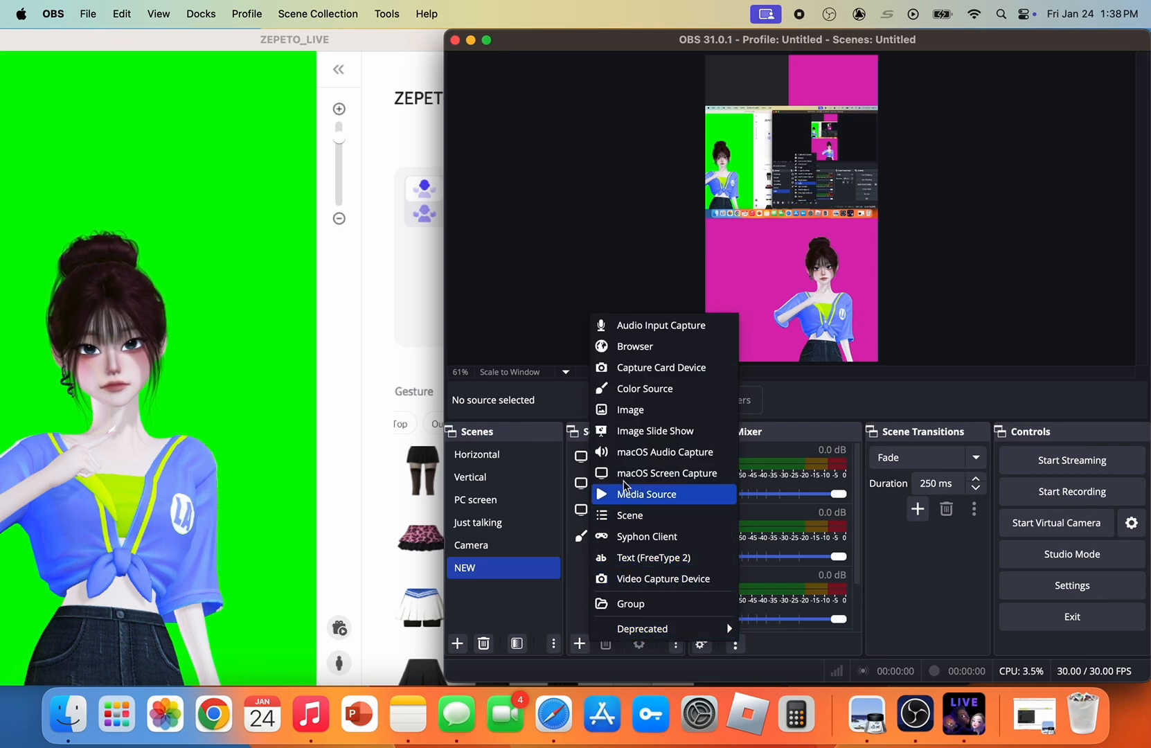
click(597, 389)
click(900, 447)
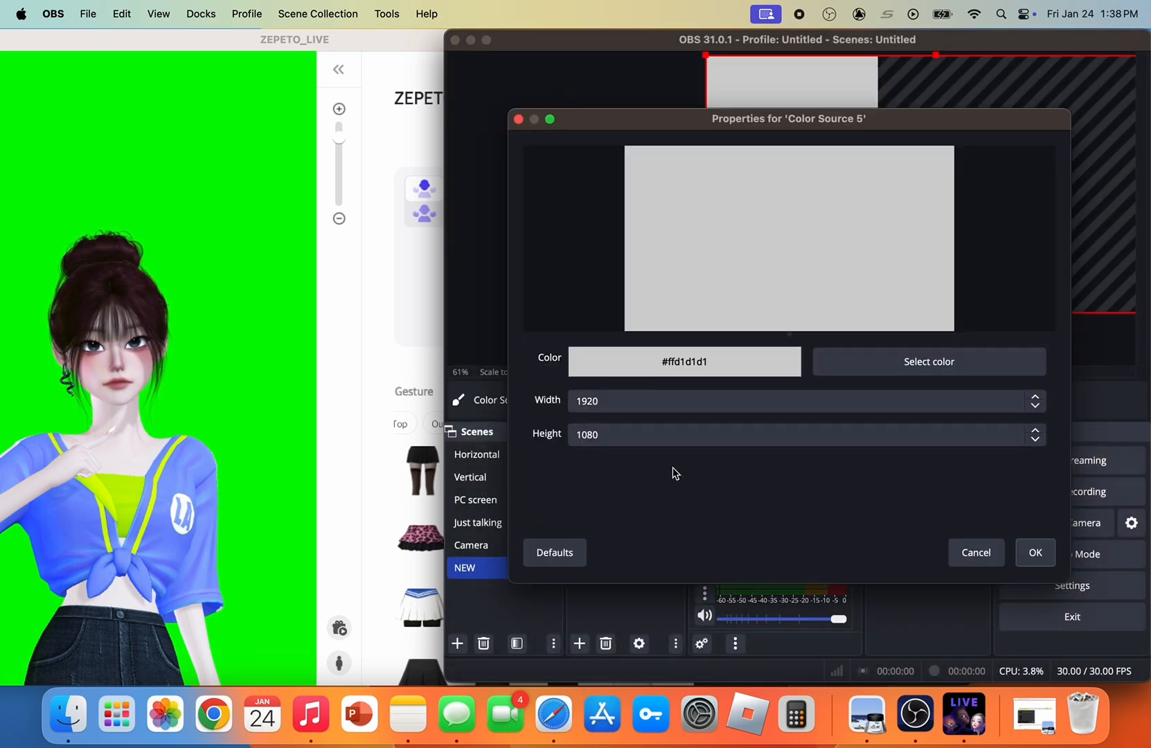
click(1033, 552)
drag(597, 456, 608, 557)
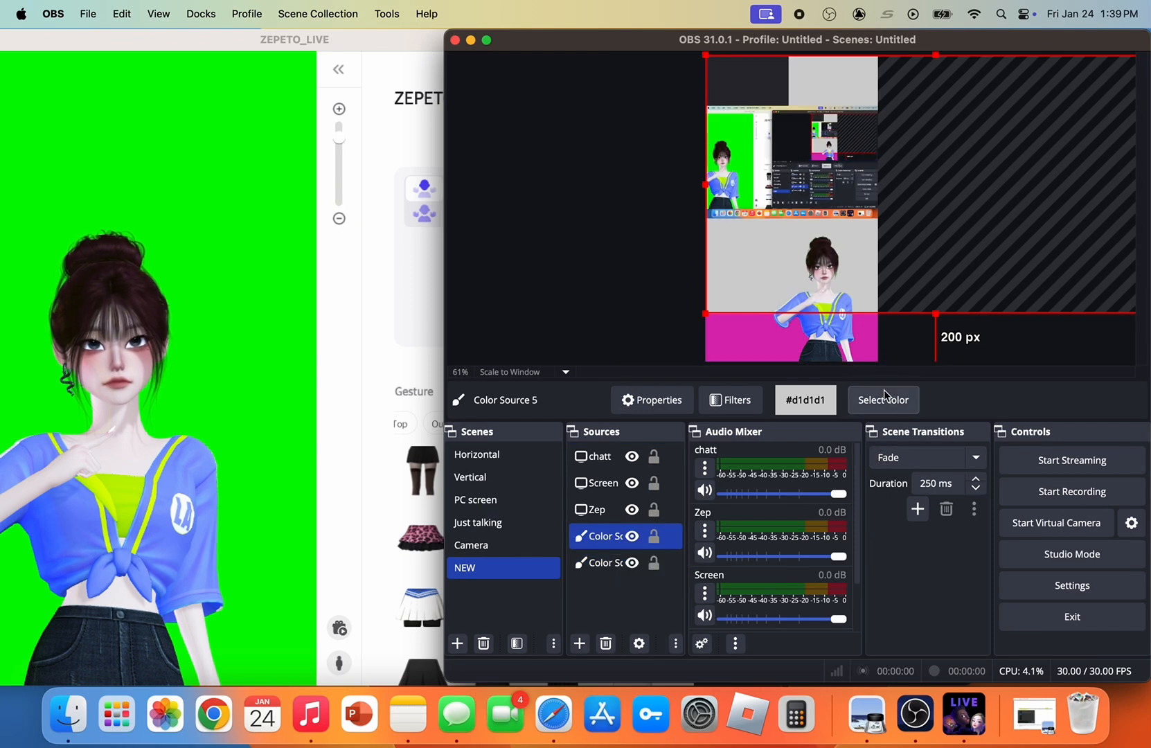
Recolour the grey color source cyan at 100% opacity and fit it as a narrow strip beneath the Screen capture
click(884, 399)
click(560, 252)
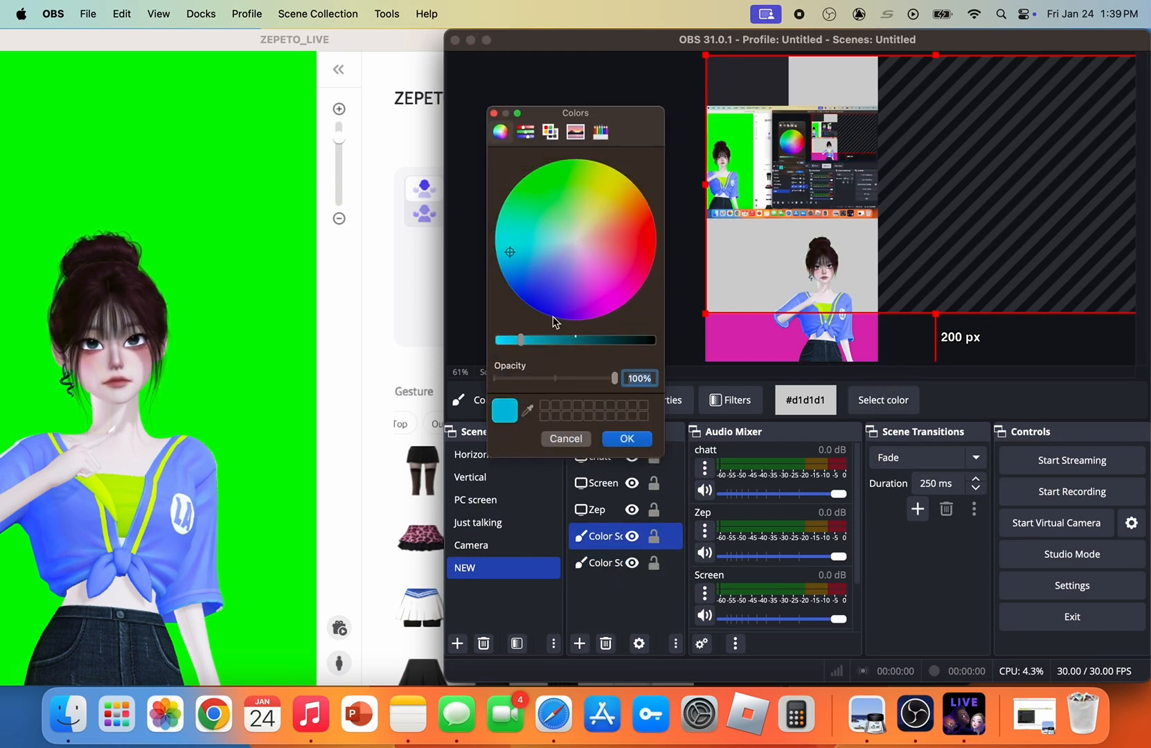
click(627, 439)
Add a Text (FreeType 2) source named text example with the text "This is some text |"
click(580, 644)
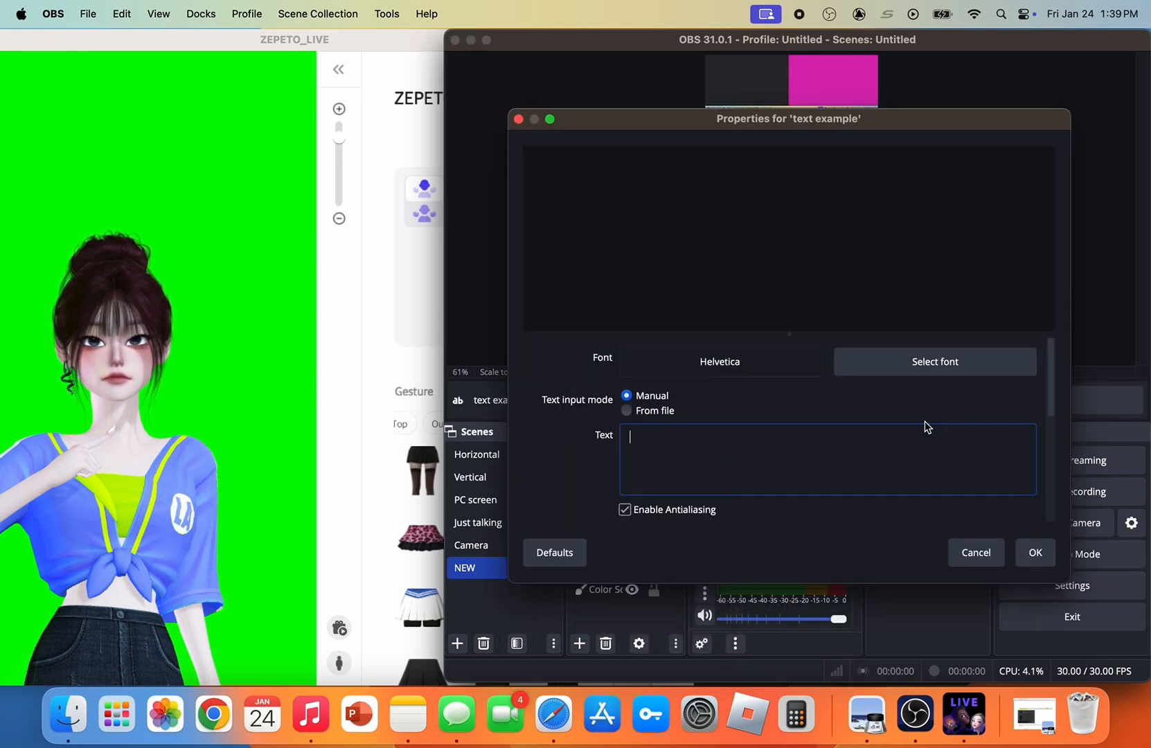
text(This is )
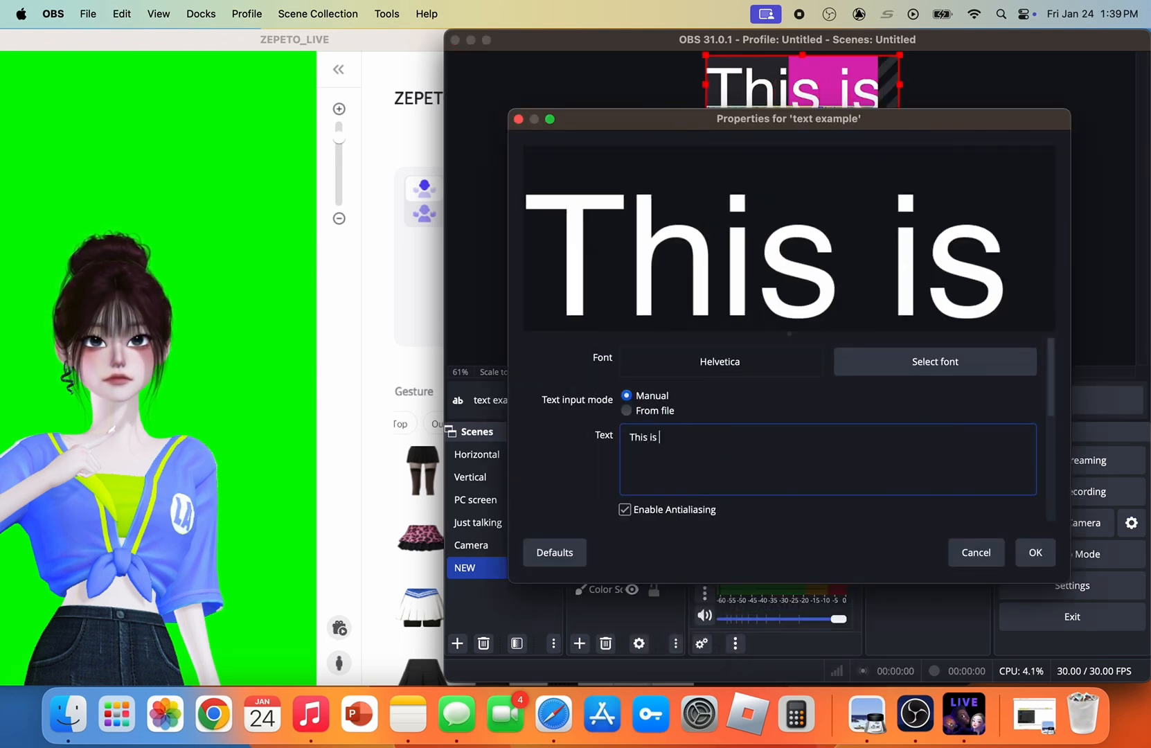
text(some text)
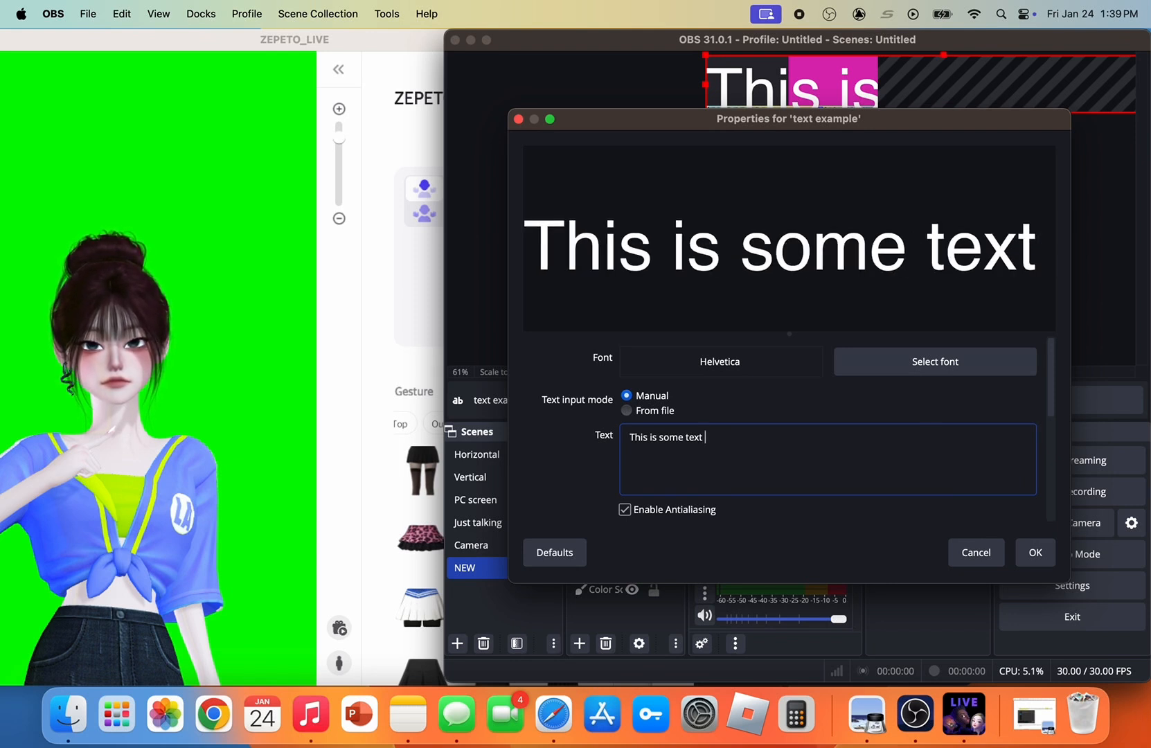
text(I)
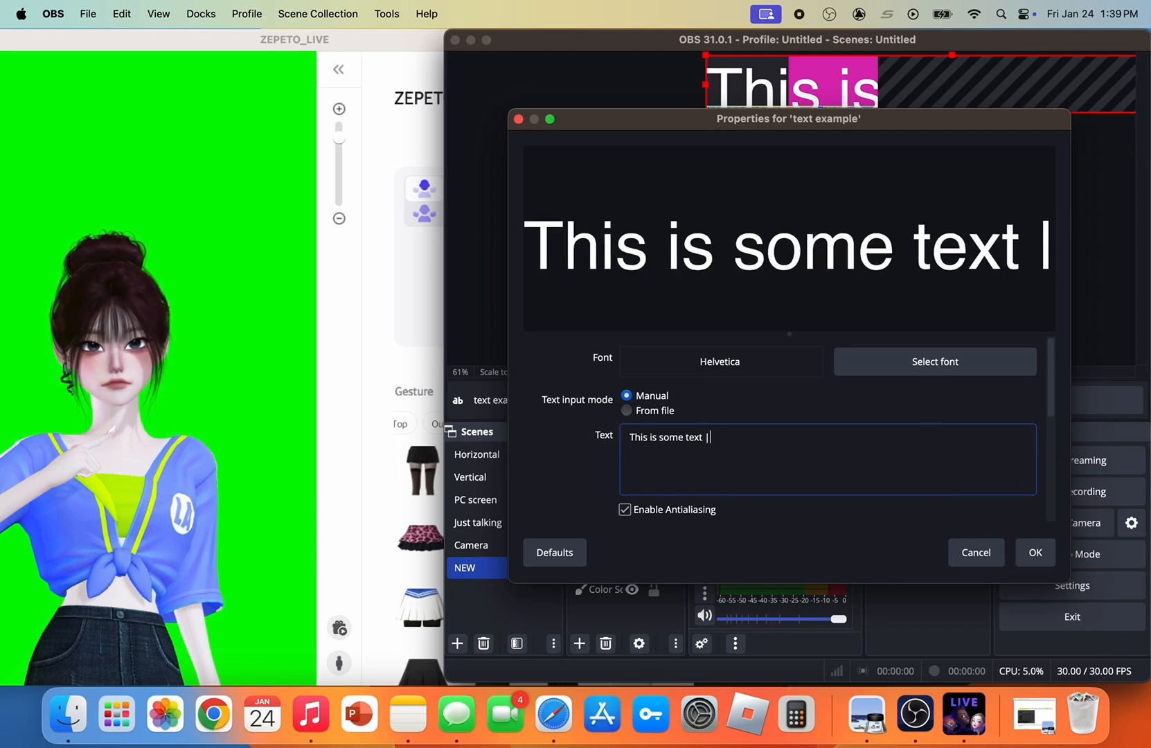
Change the text example source to a serif font and fit it over the cyan strip
click(993, 360)
scroll(679, 267, up, 3)
click(678, 282)
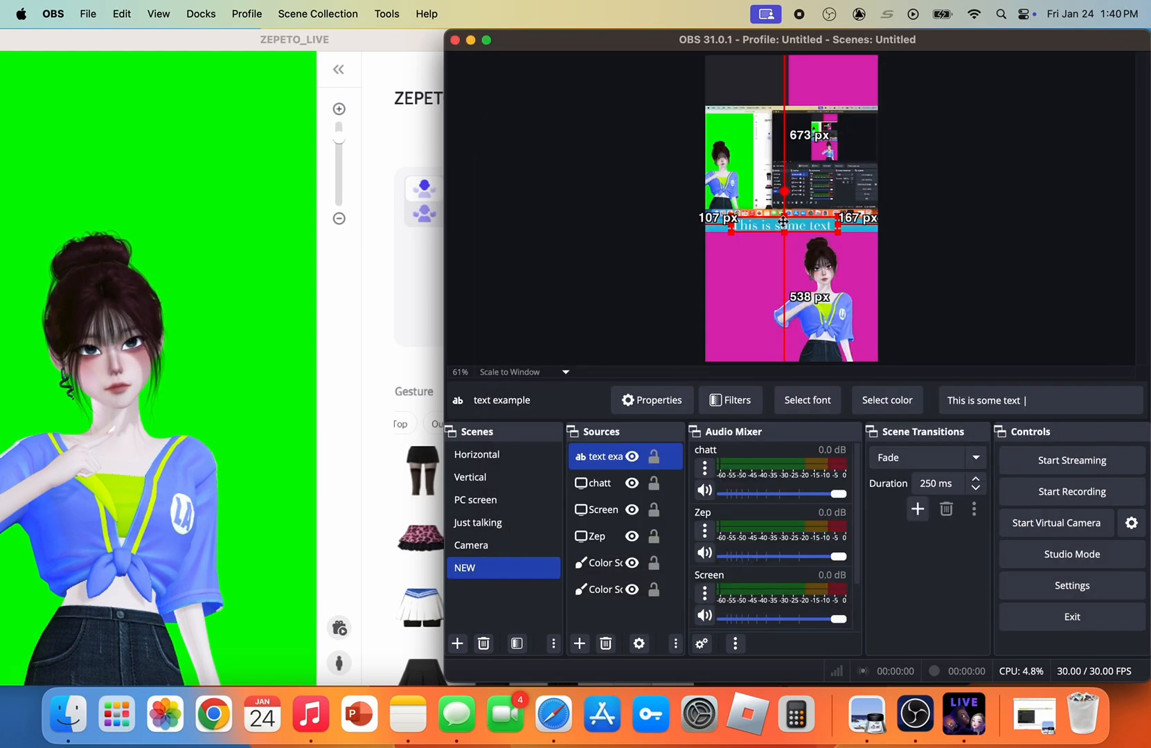
click(570, 227)
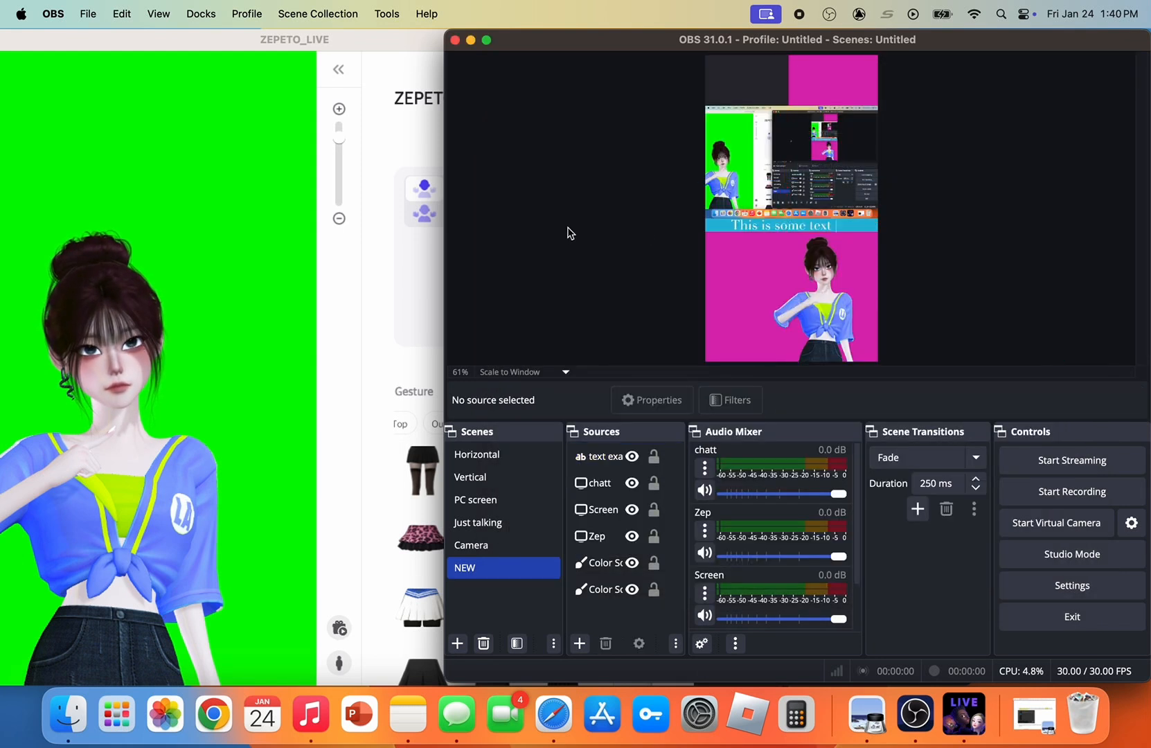
Shift the text example source sideways along the cyan strip, closer to the strip's start
click(774, 225)
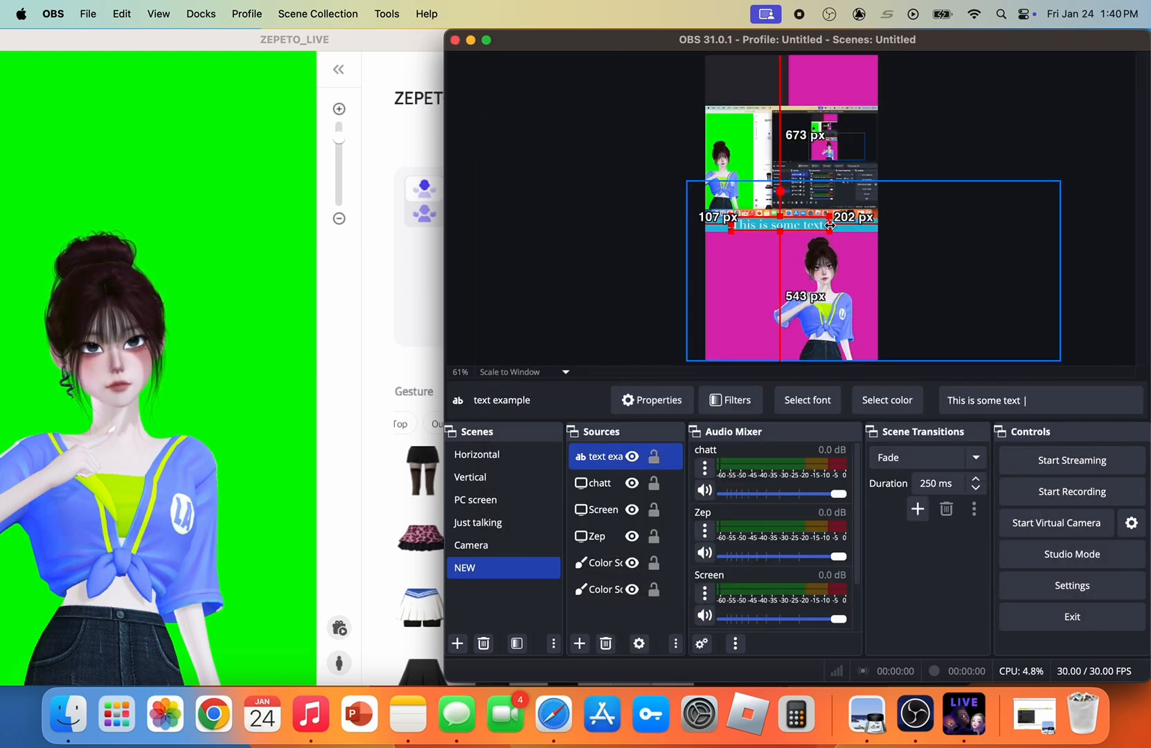
click(570, 217)
drag(750, 228, 739, 228)
click(595, 222)
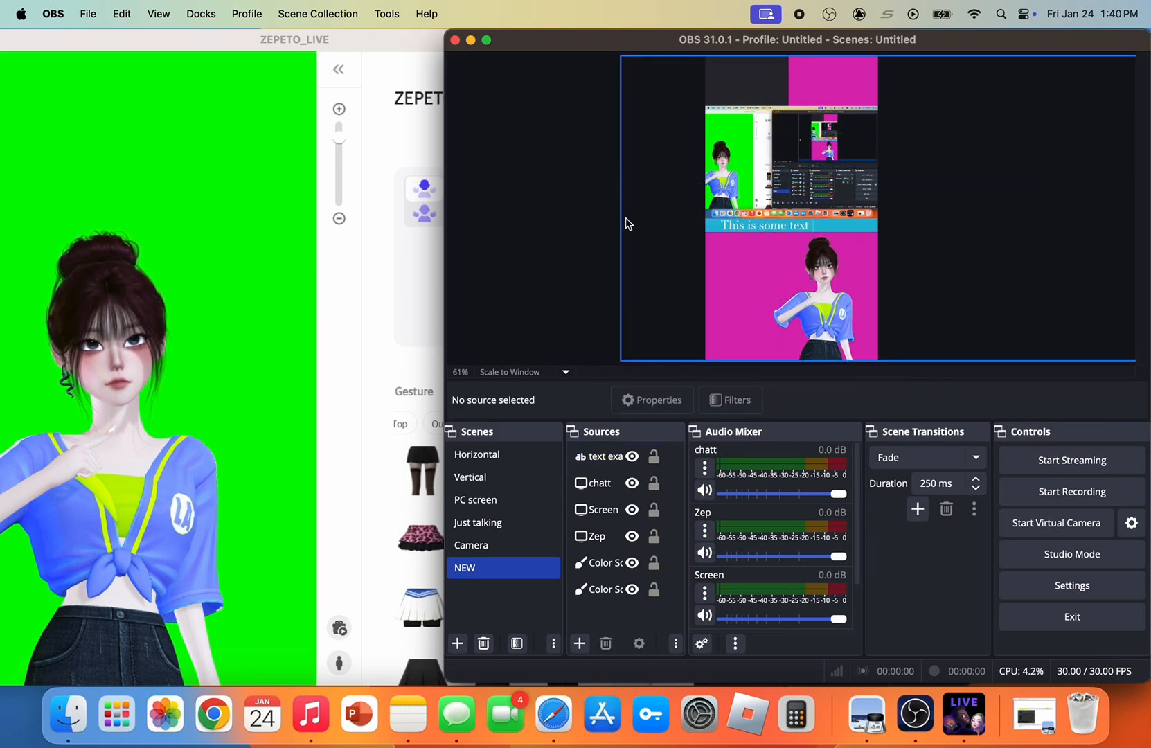
Add a Scroll filter to the text example source with horizontal speed 112 and vertical speed 0
click(762, 219)
click(740, 400)
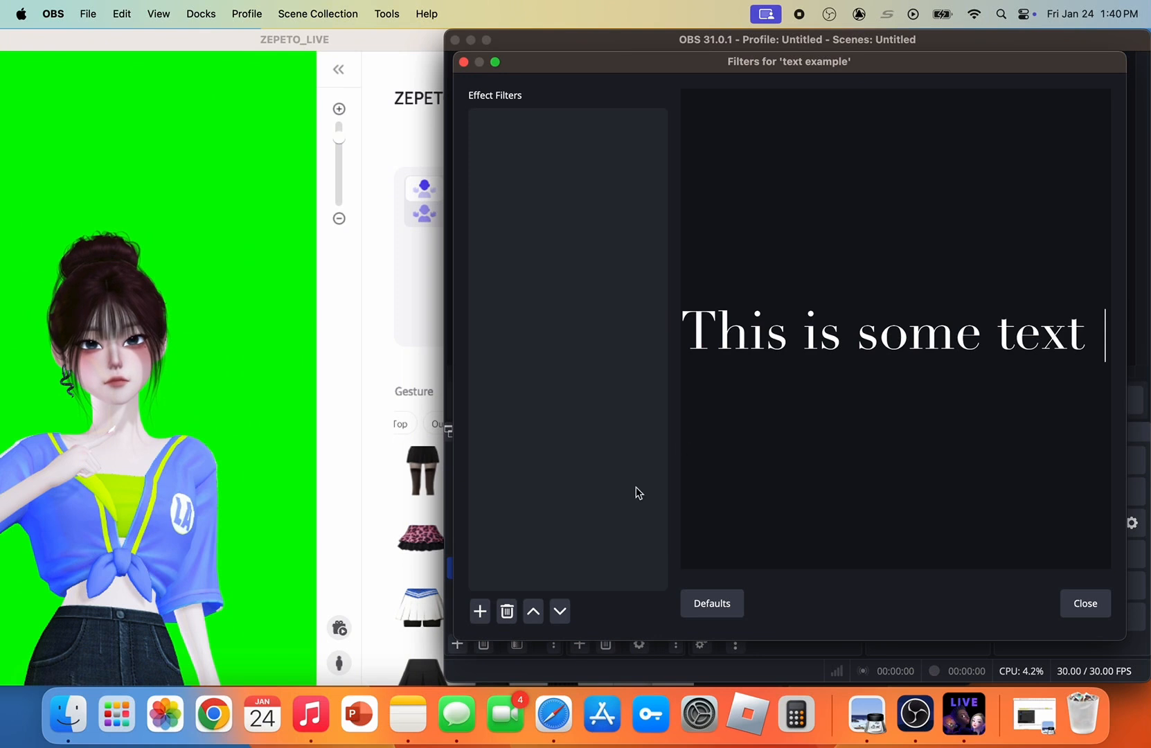
click(479, 612)
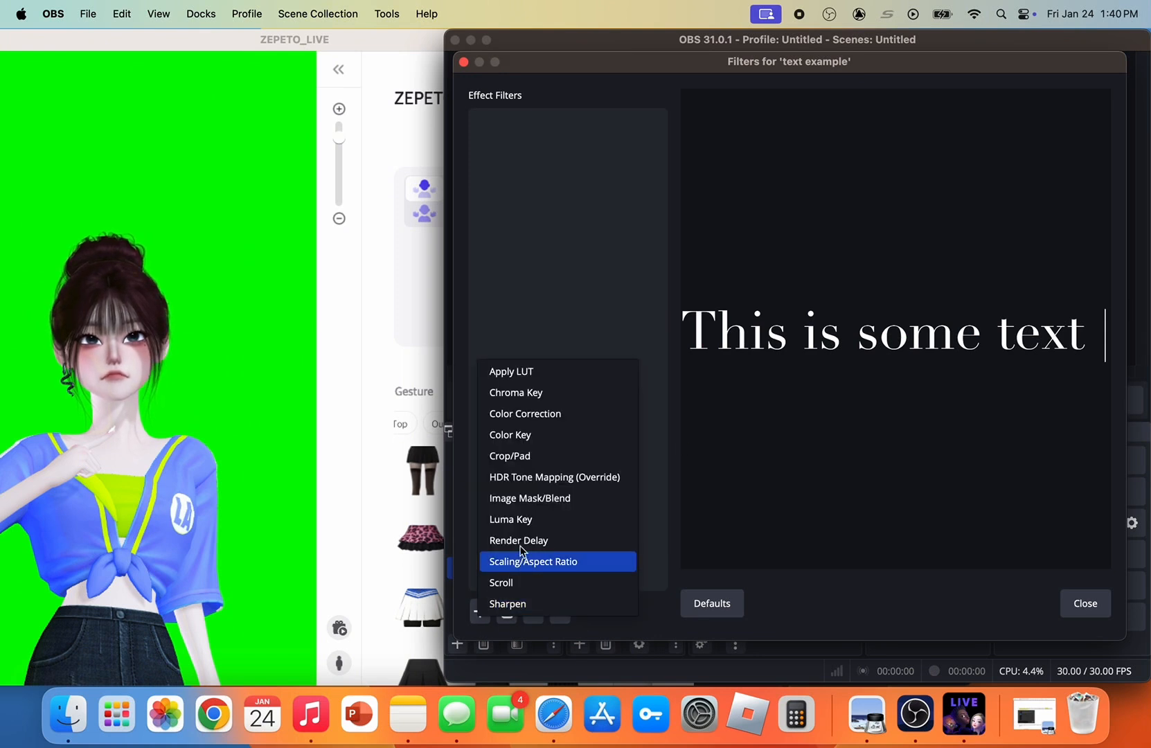
click(527, 588)
click(816, 373)
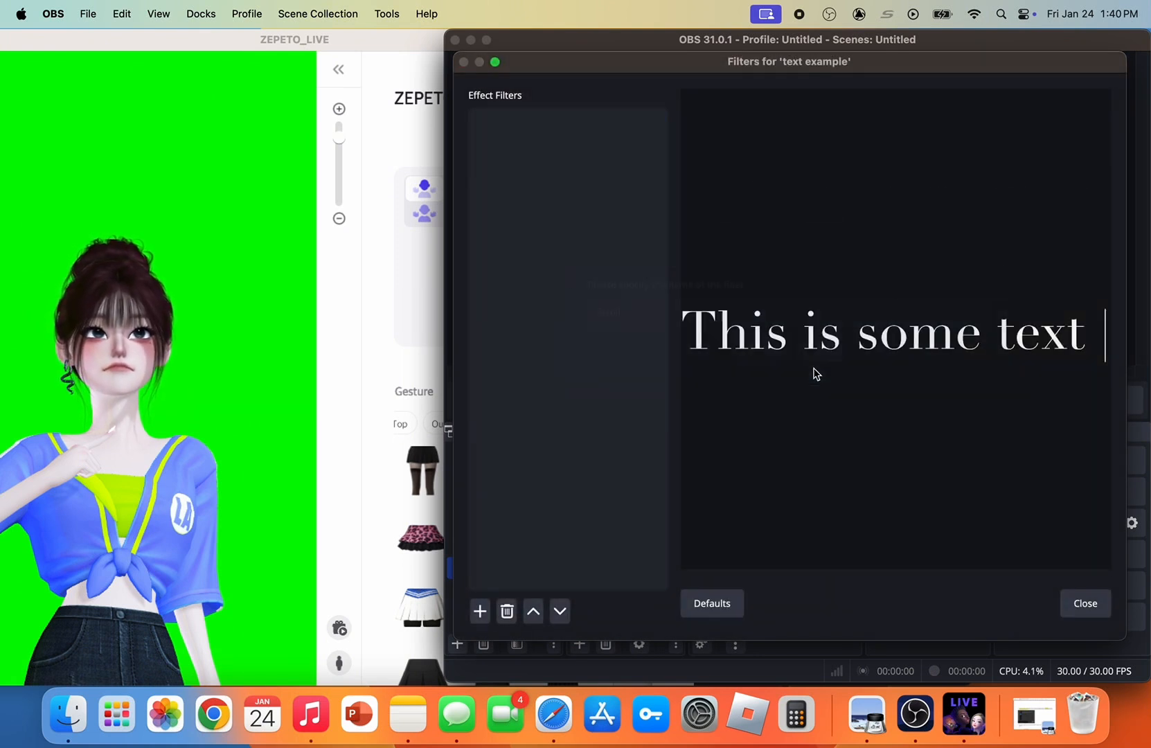
drag(896, 330, 899, 385)
click(1091, 366)
click(1091, 366)
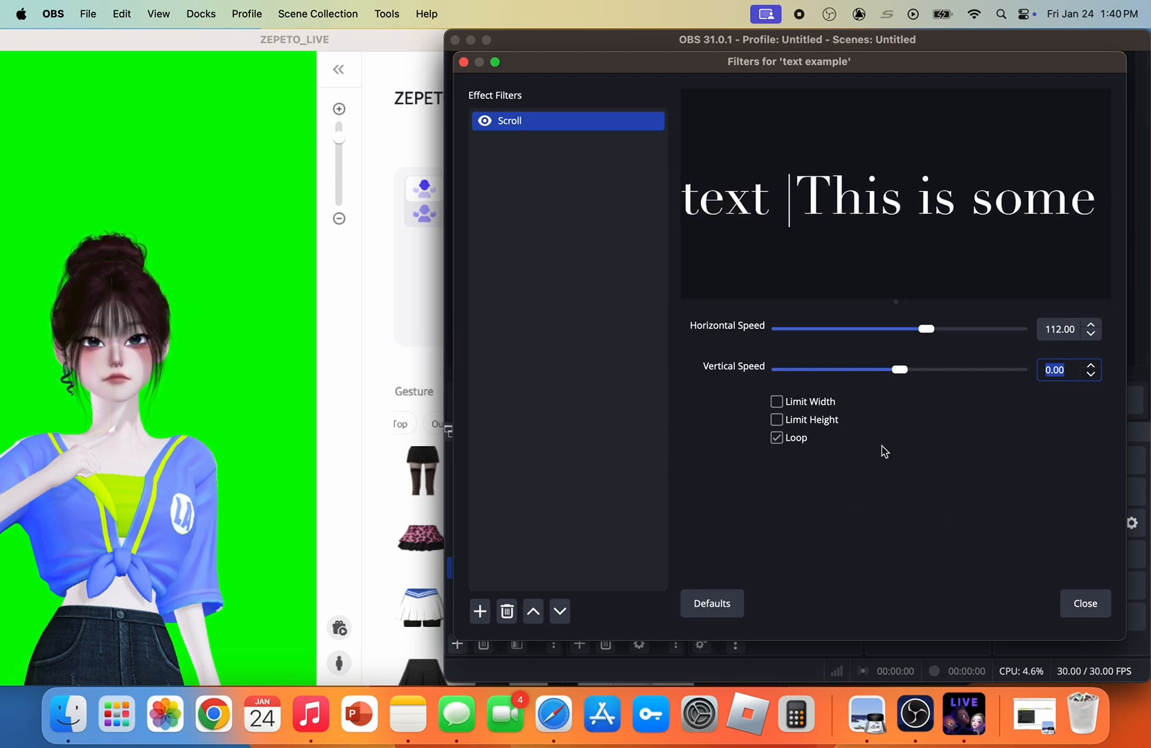
Try the Scroll filter's Limit Width and Limit Height options on the text example source
click(777, 403)
click(777, 402)
click(776, 420)
click(776, 419)
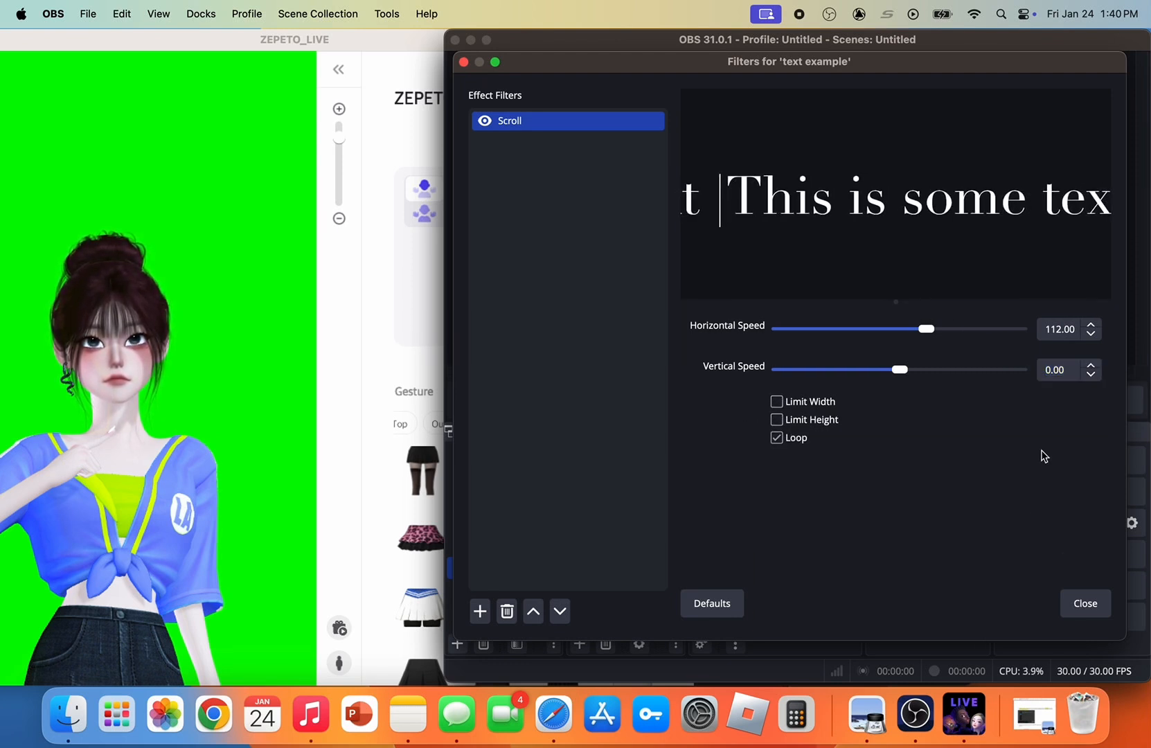
click(1086, 608)
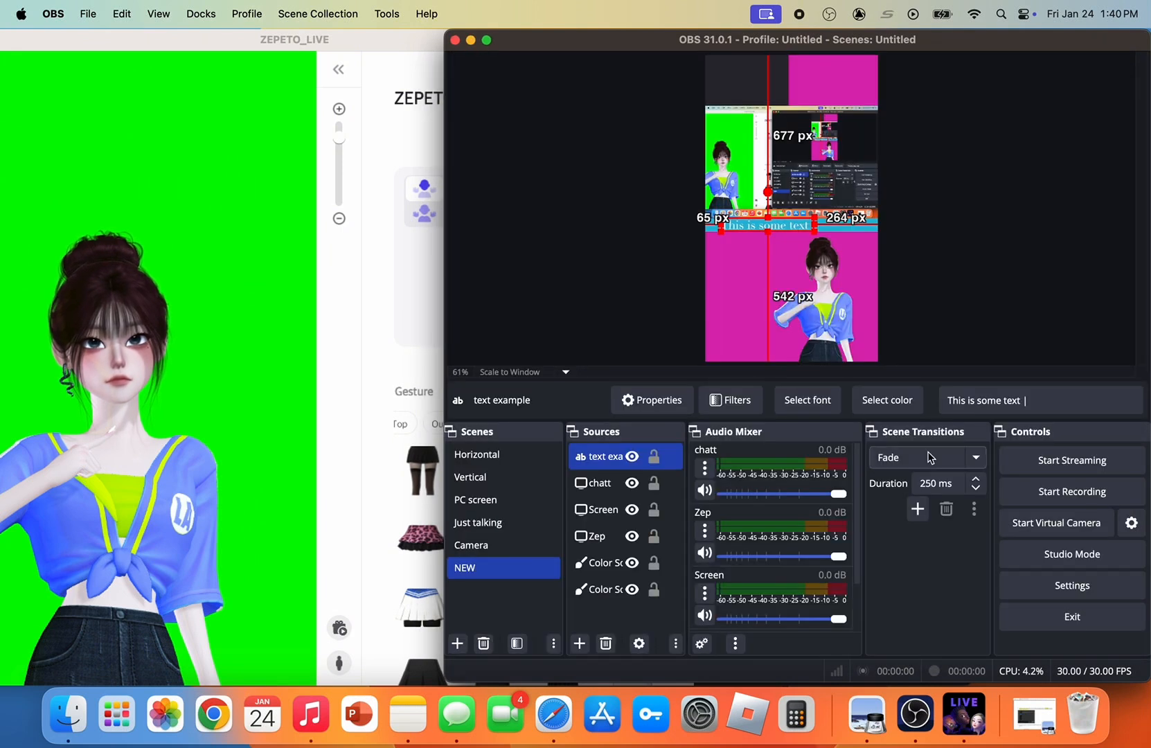
right_click(757, 230)
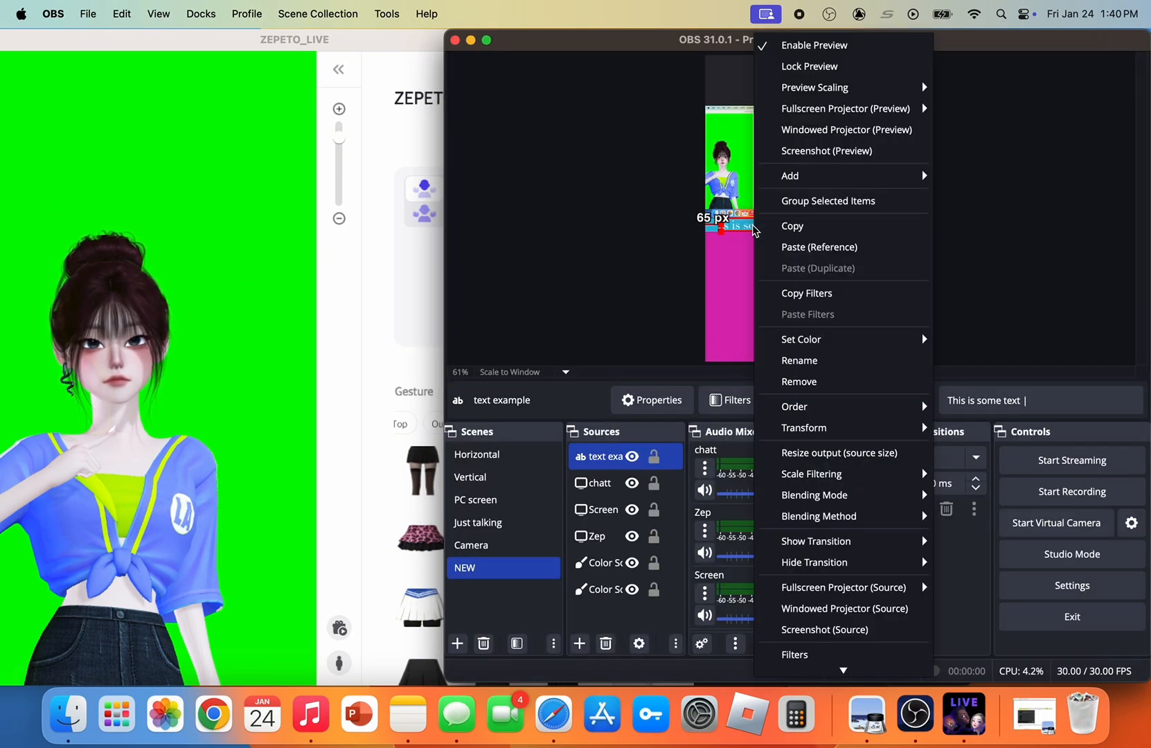
click(641, 225)
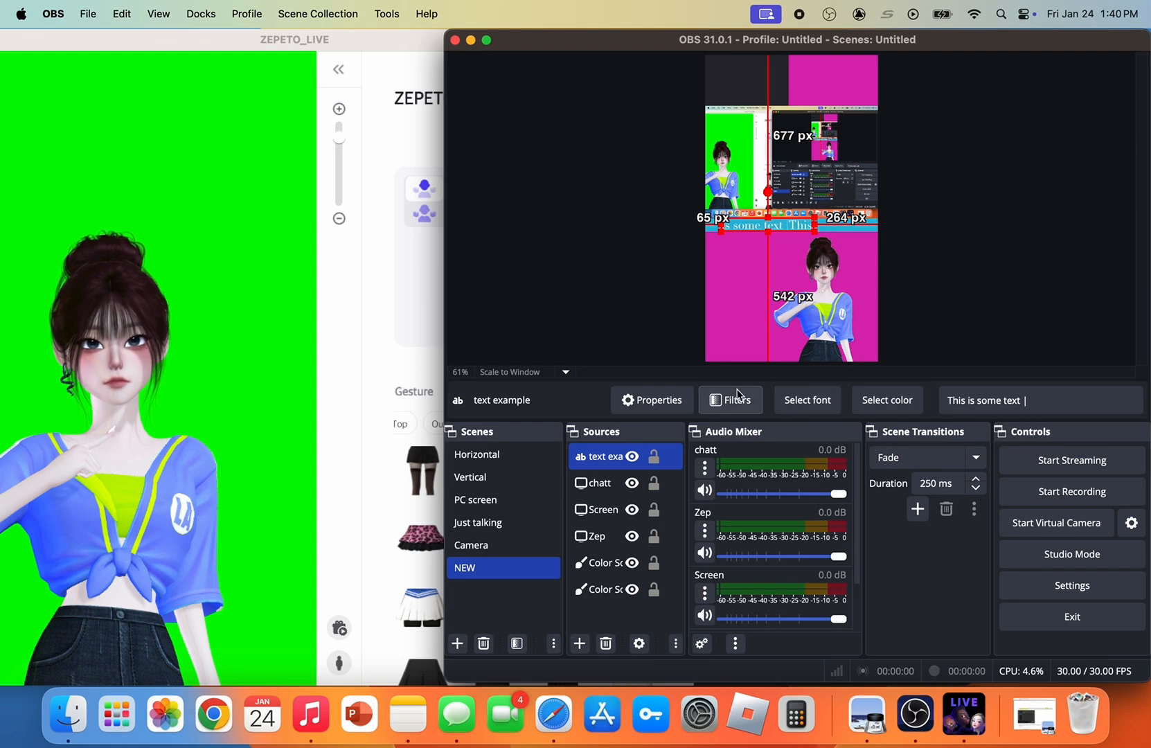
Limit the width of the text example source's Scroll filter to 5000
click(758, 398)
click(816, 430)
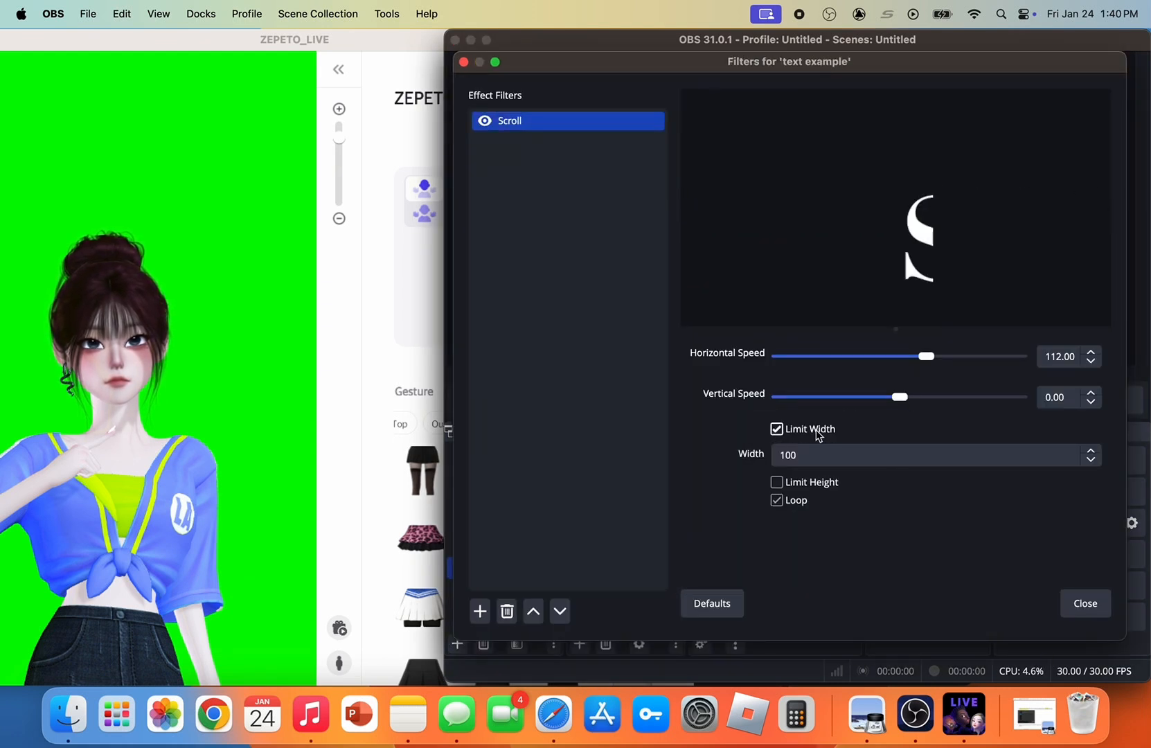
click(1035, 460)
key(BackSpace)
key(BackSpace)
key(BackSpace)
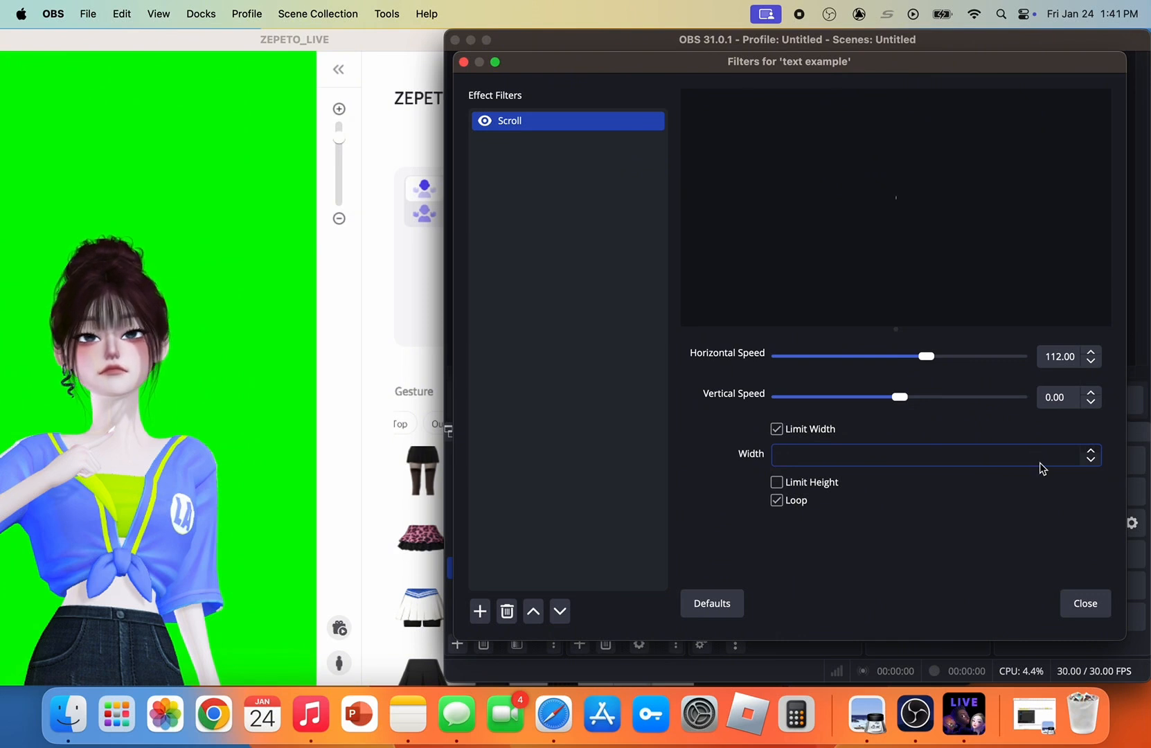
text(5000)
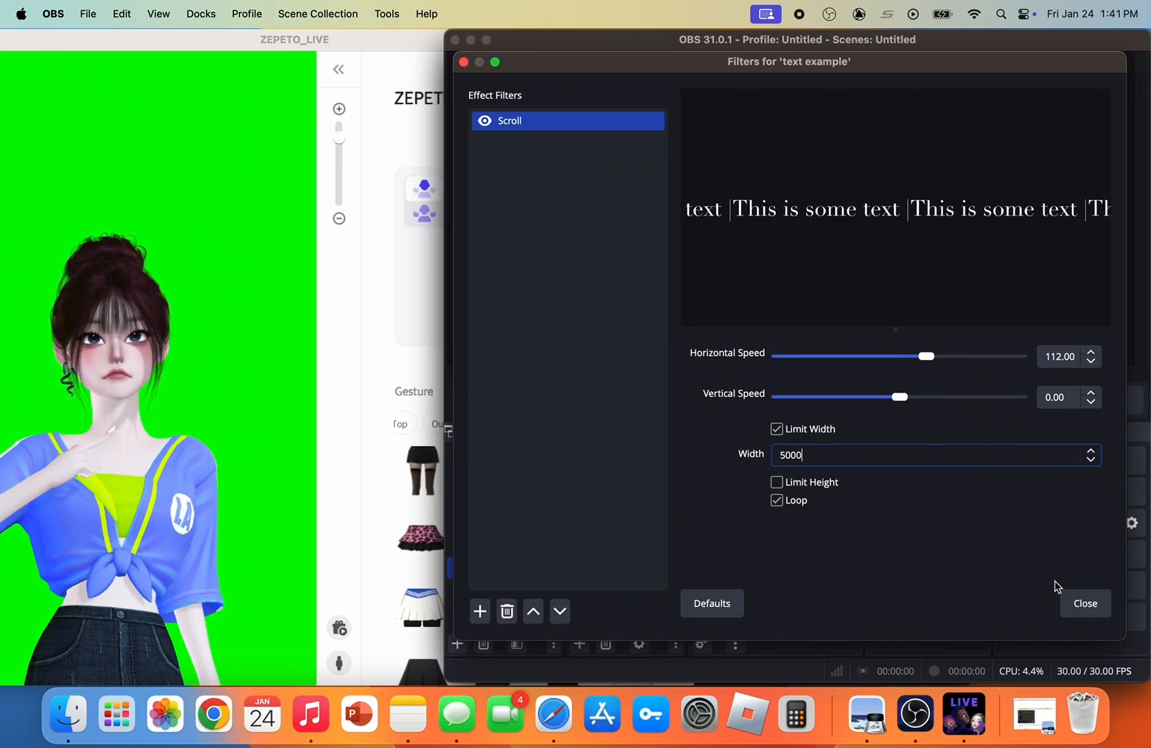
click(1067, 607)
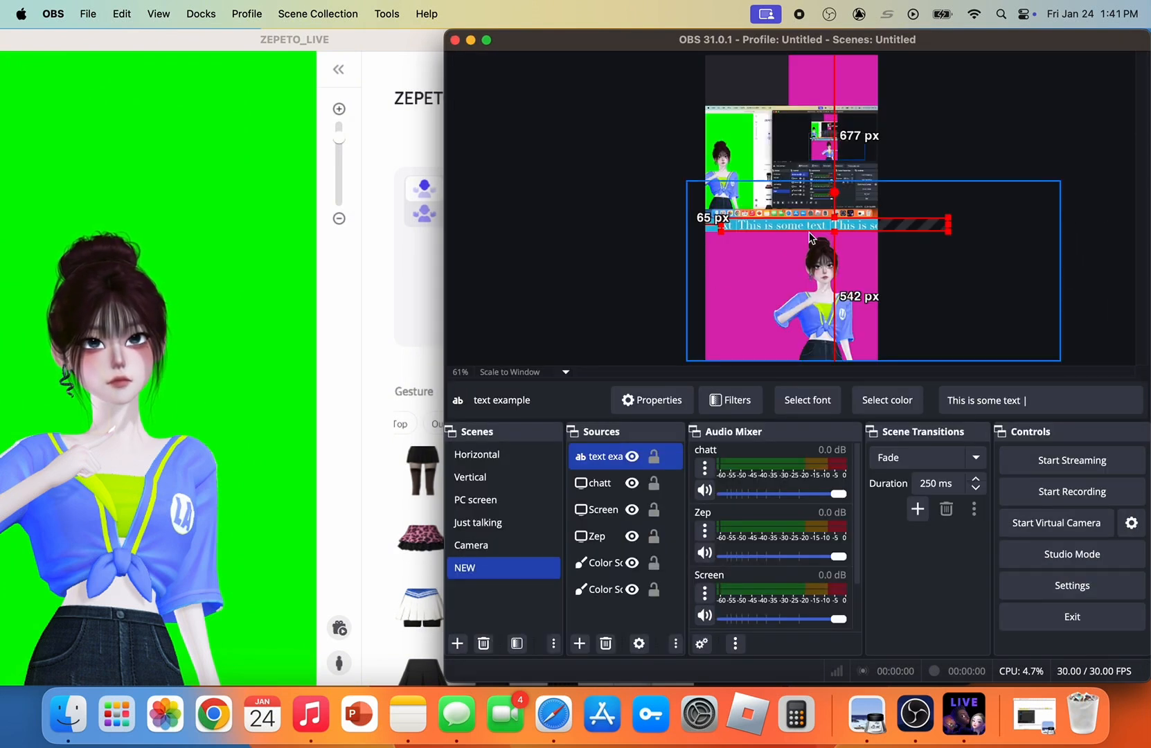
Reposition the widened scrolling text so it spans the full width of the cyan strip
drag(824, 228, 795, 224)
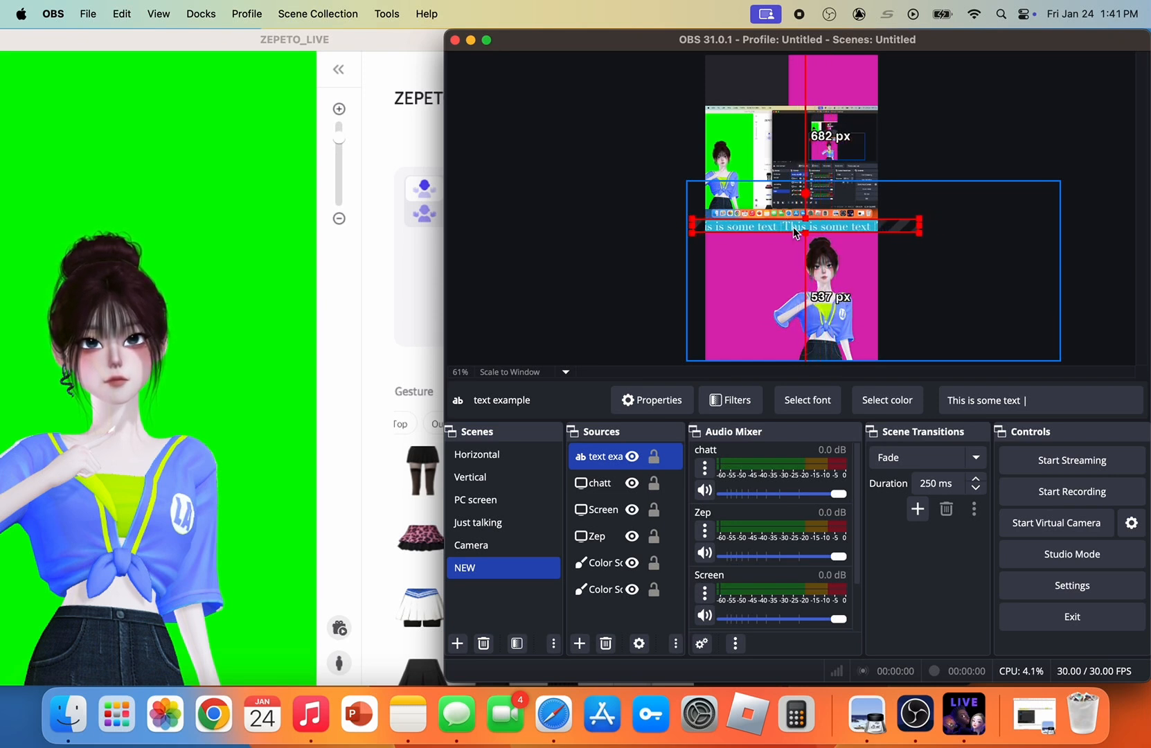
click(572, 239)
click(780, 226)
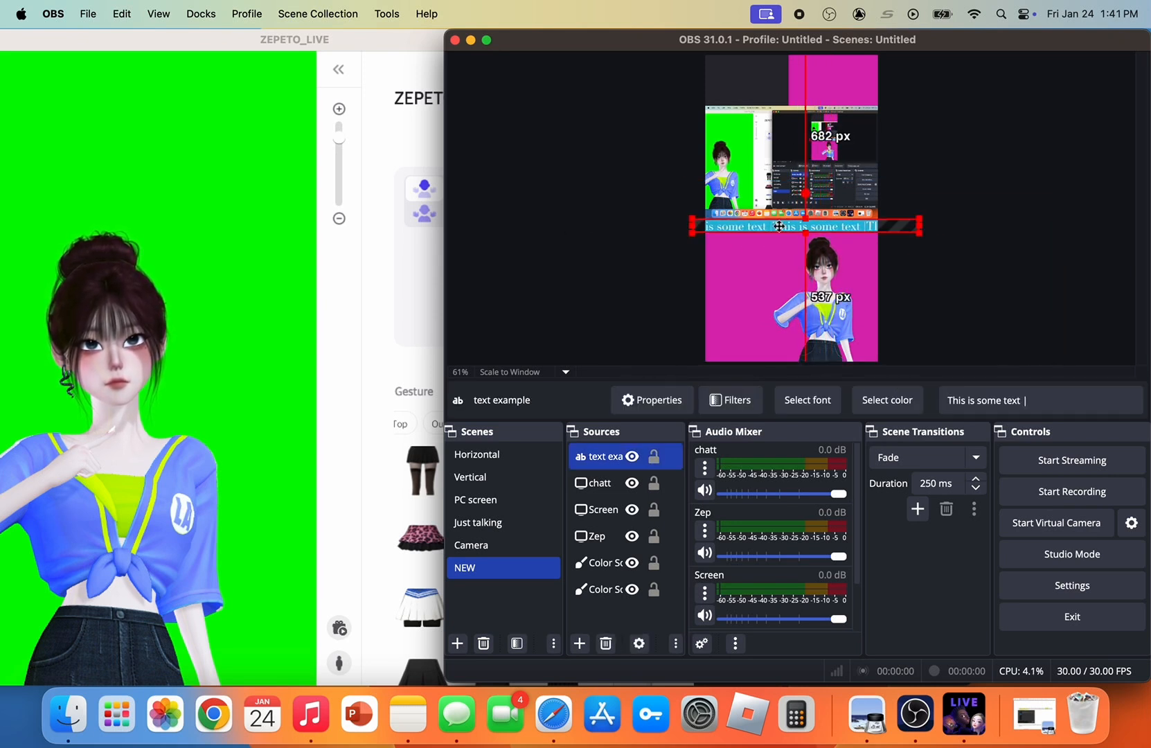
drag(779, 227, 778, 224)
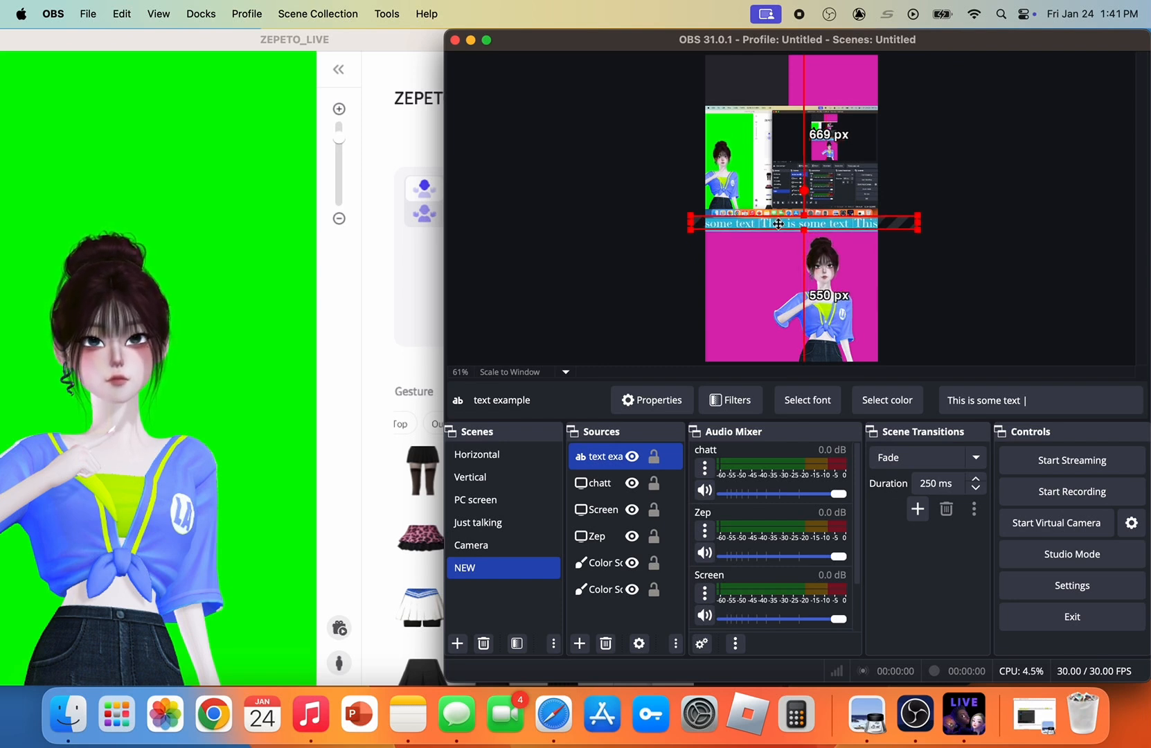
Mute the chatt and Screen channels in the audio mixer
double_click(597, 483)
click(966, 559)
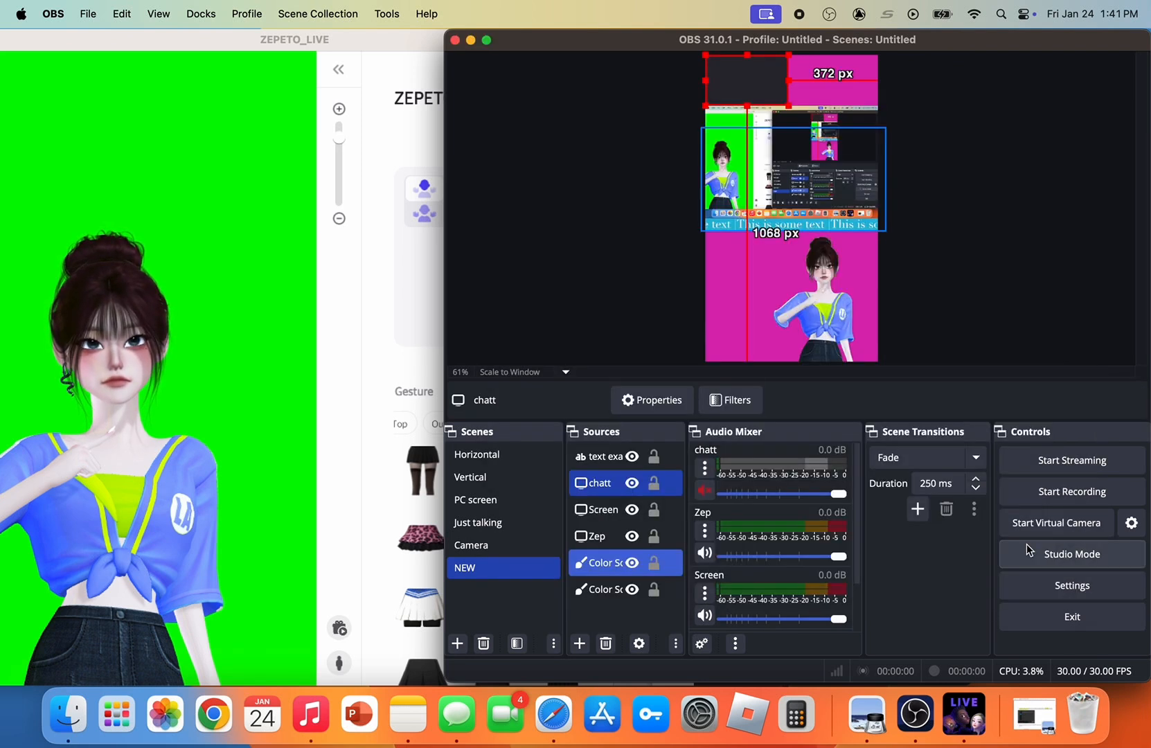
click(705, 556)
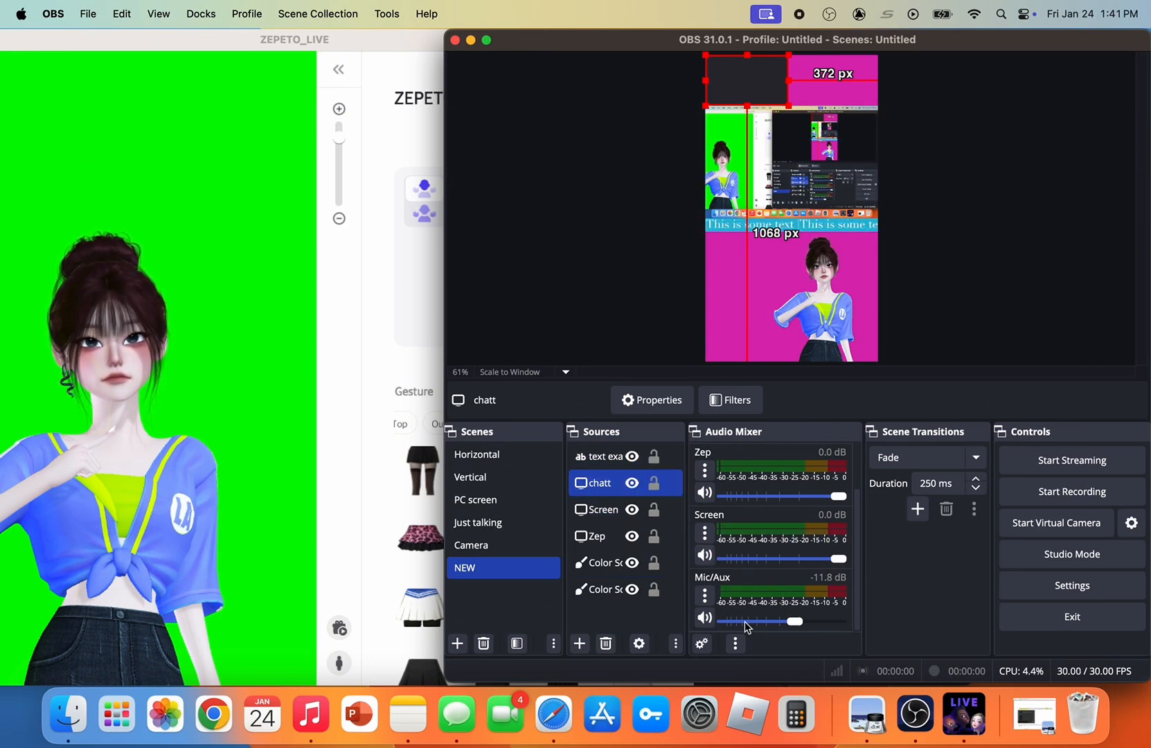
click(705, 556)
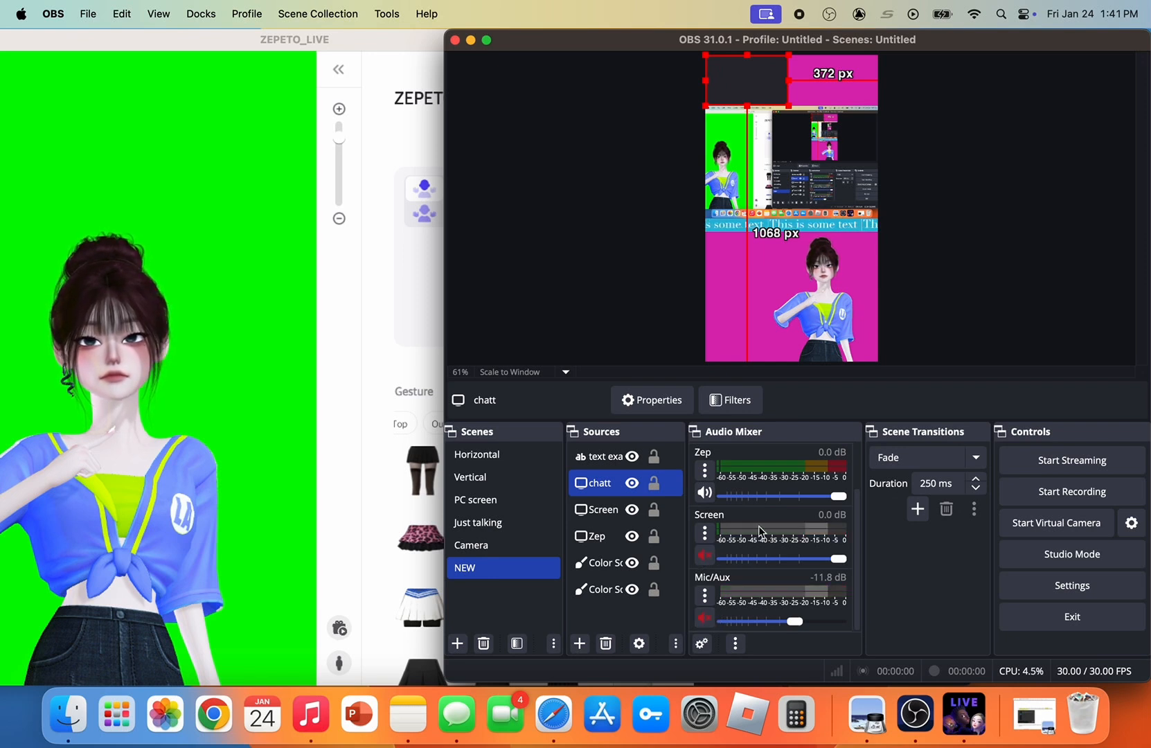
scroll(703, 485, up, 2)
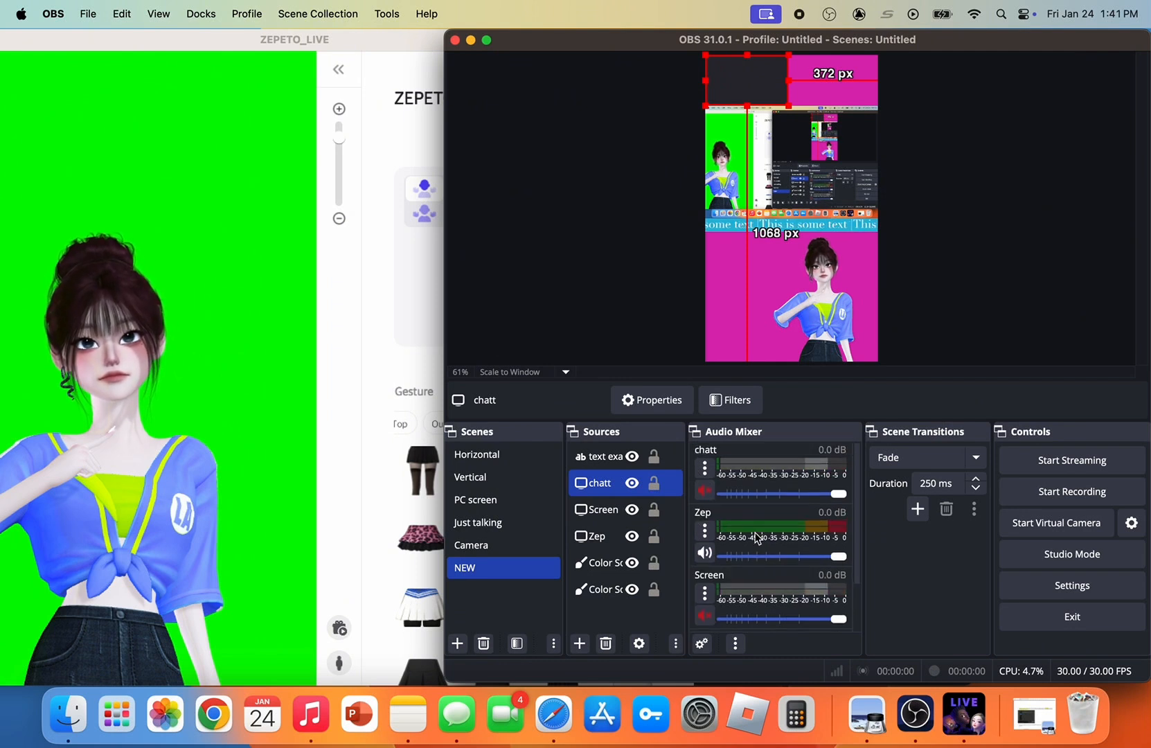
scroll(757, 531, down, 2)
scroll(757, 532, up, 2)
scroll(756, 531, down, 2)
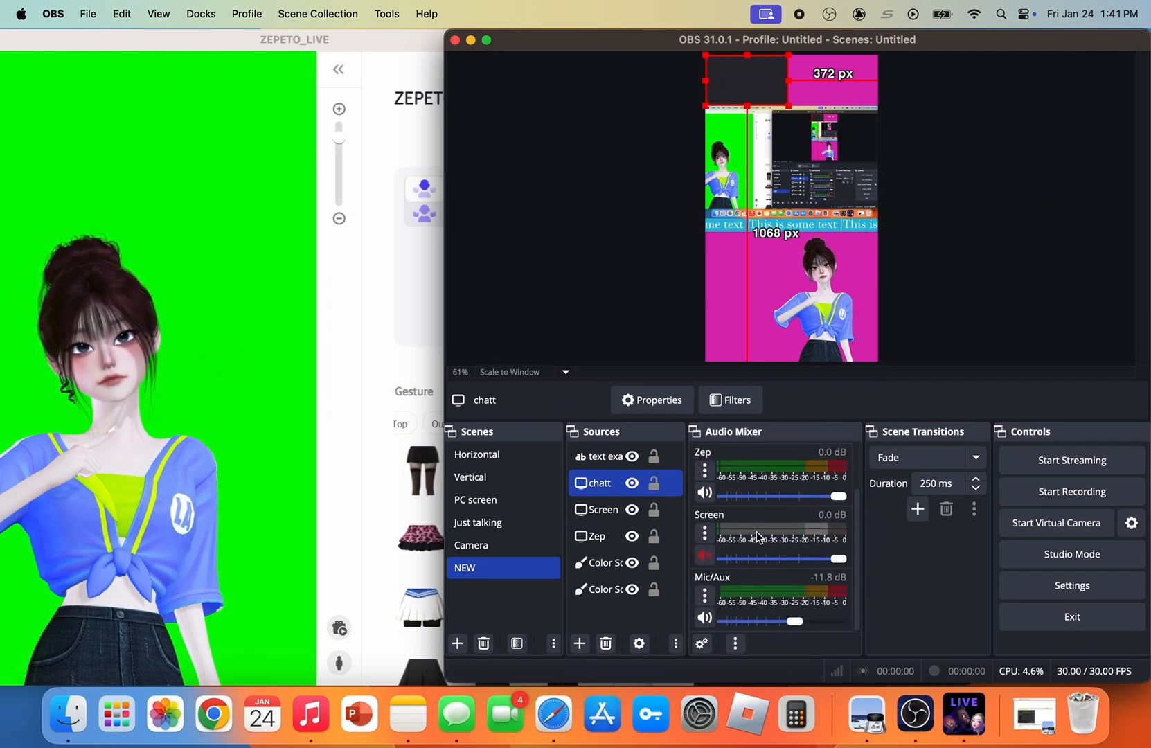
scroll(757, 531, up, 2)
Hide the chatt and Screen channels from the audio mixer
click(709, 465)
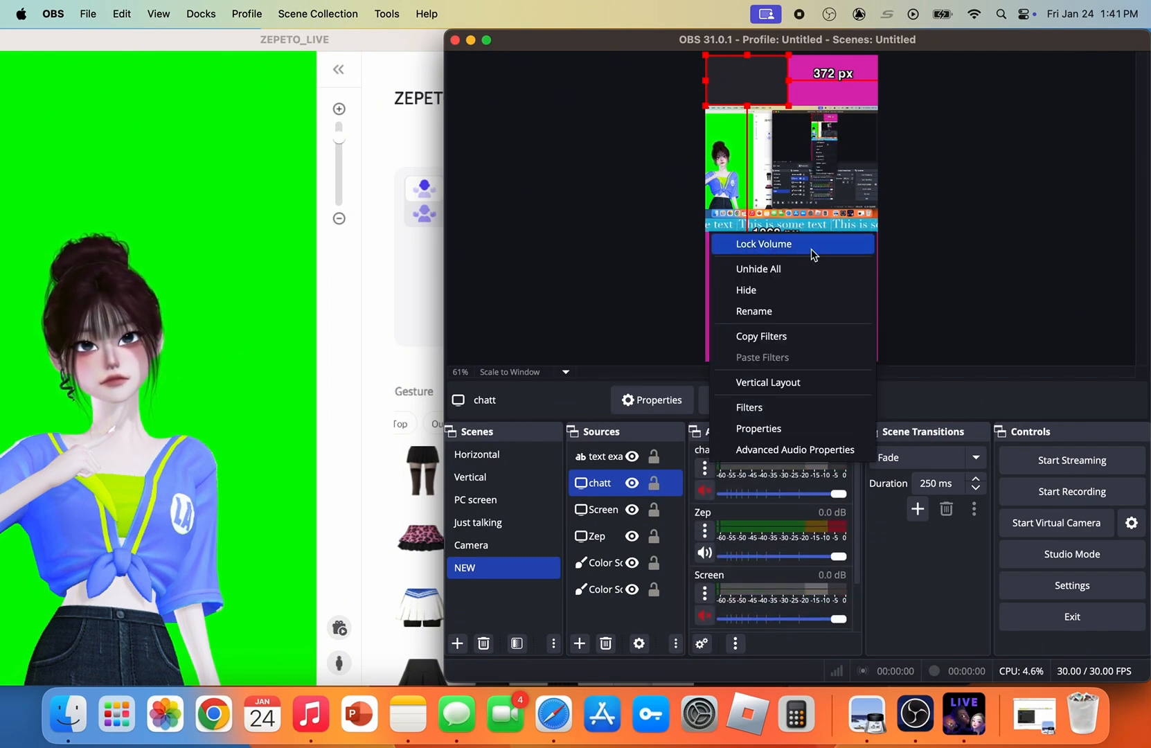
click(786, 291)
click(705, 531)
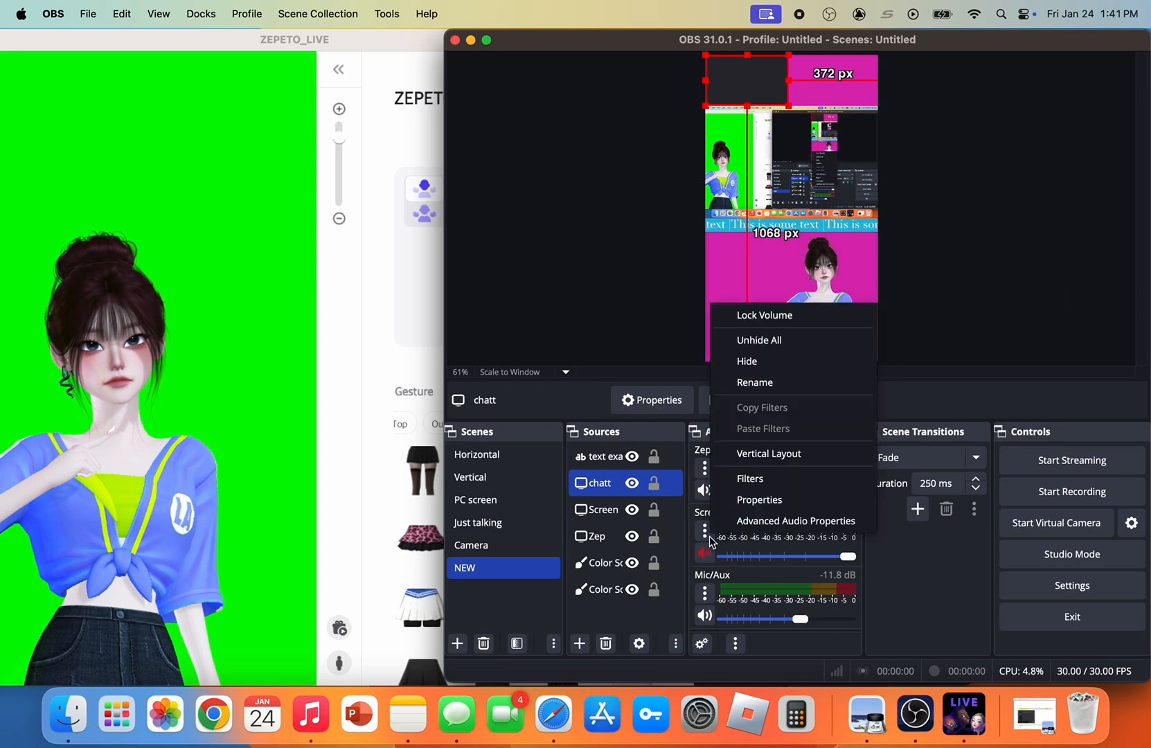
click(756, 361)
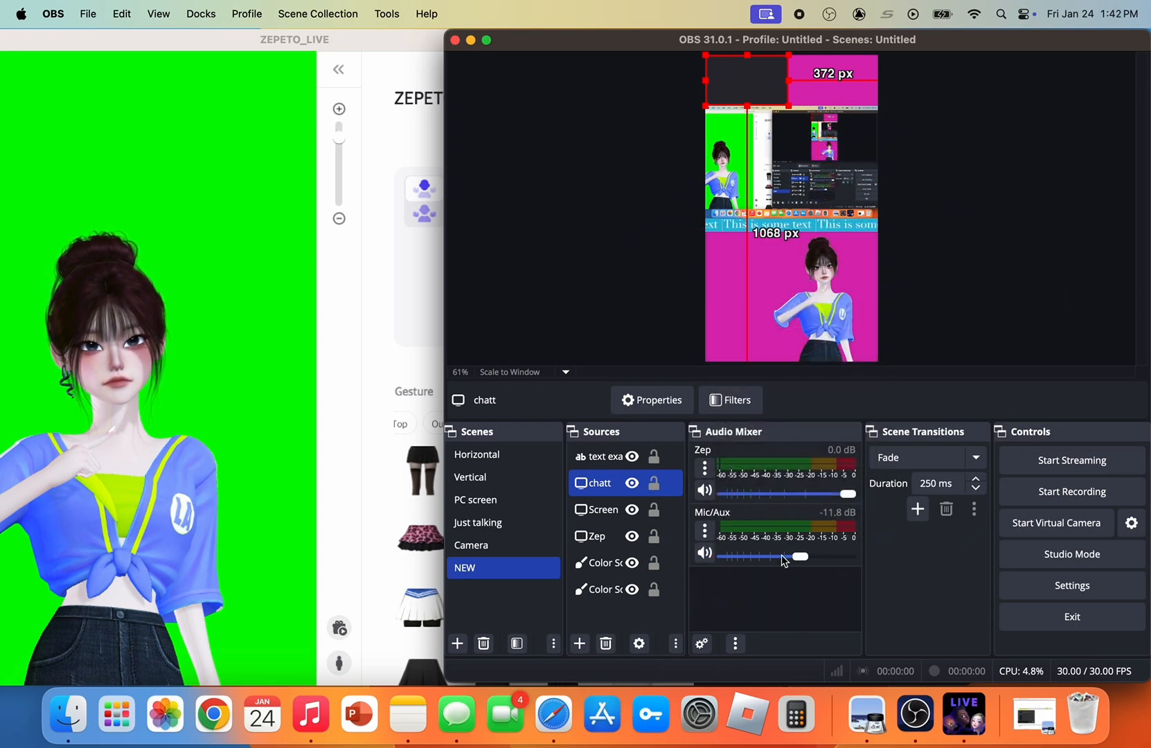
Unhide all hidden audio mixer channels and clear the source selection
right_click(723, 578)
click(769, 590)
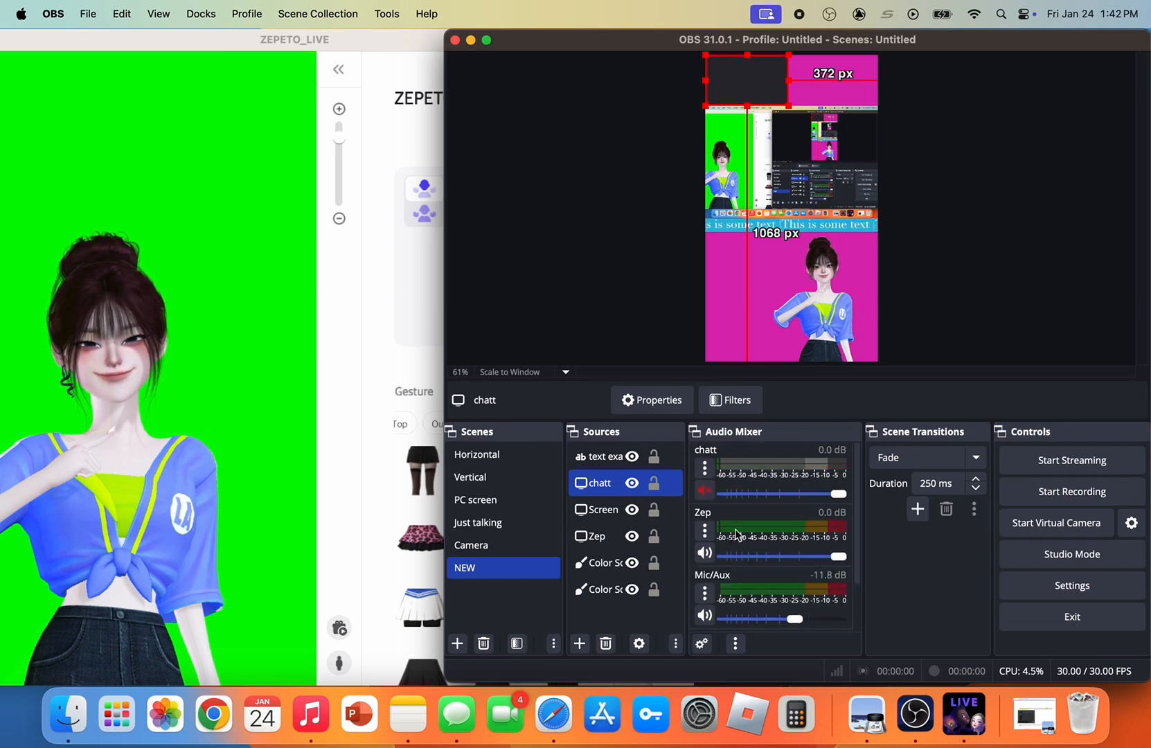
click(605, 297)
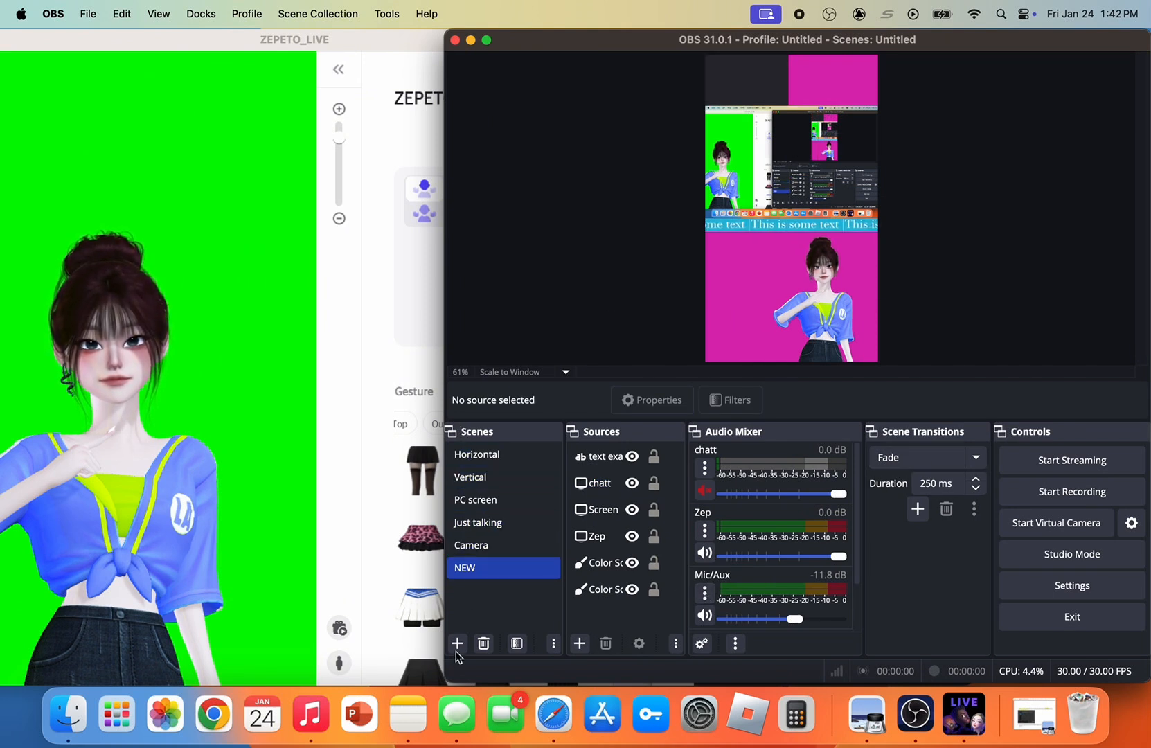
Preview the Just talking, PC screen, Vertical and Horizontal scenes, finishing on the NEW scene
click(478, 524)
click(486, 501)
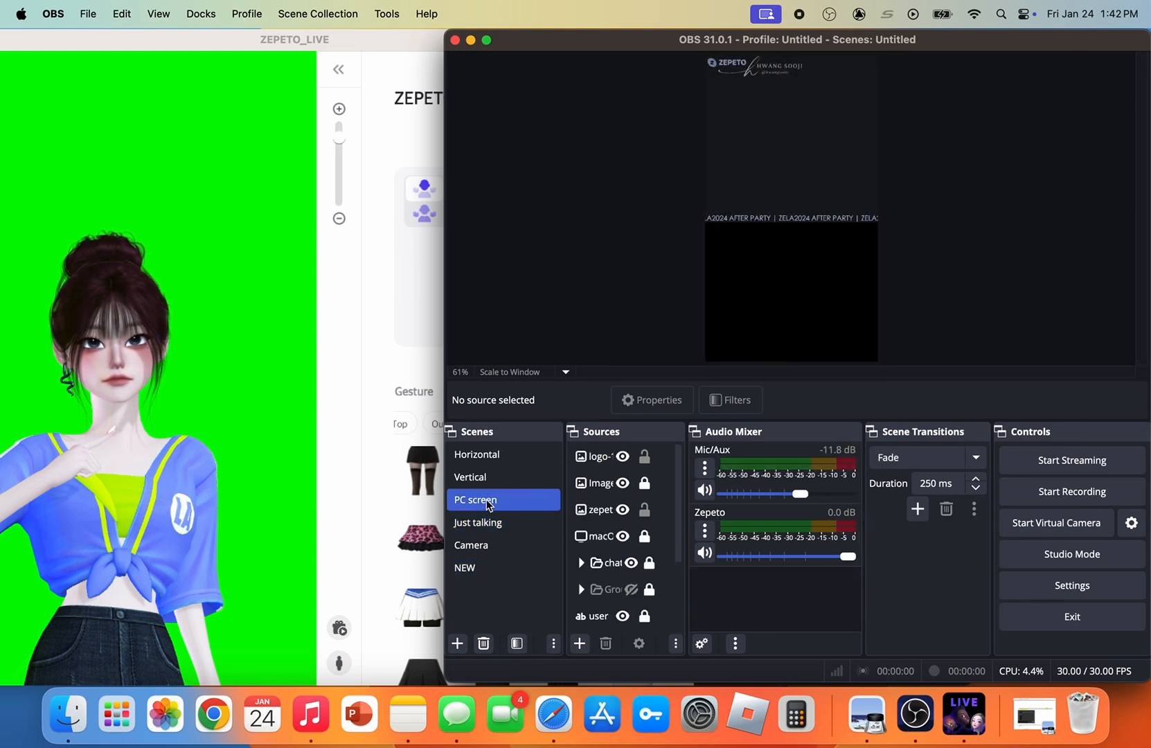
click(487, 478)
click(482, 457)
click(482, 499)
click(482, 477)
click(481, 567)
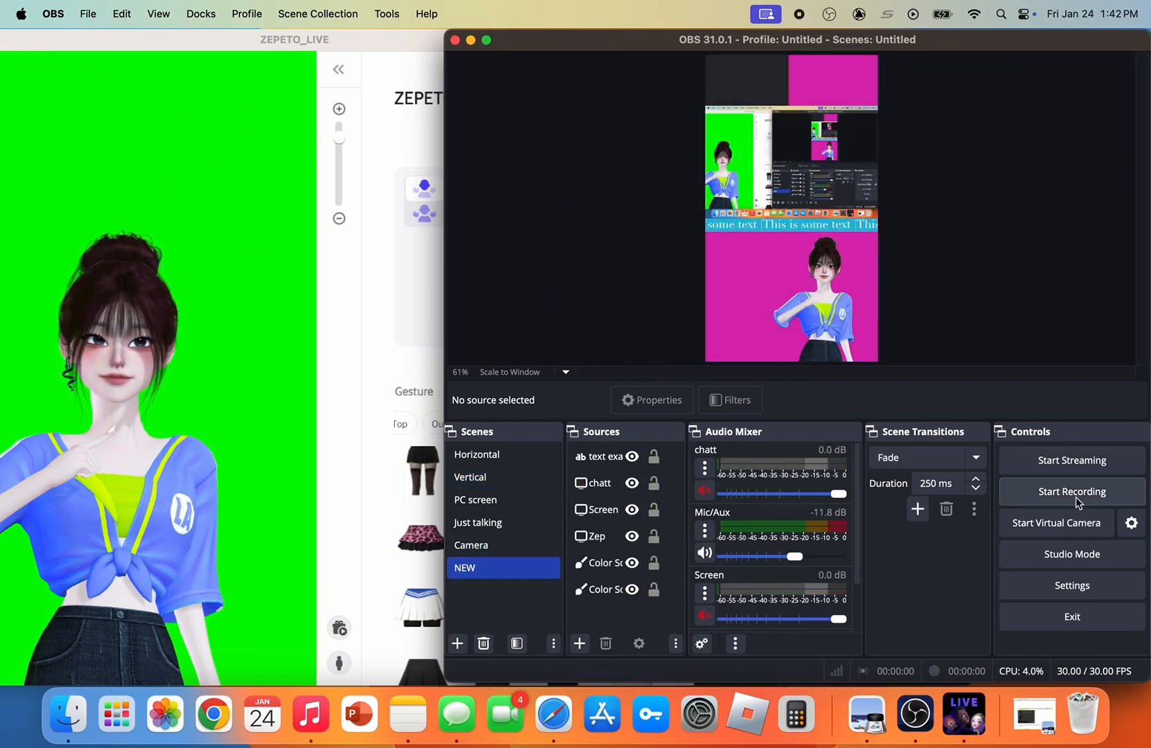
Record a short test clip of the NEW scene
click(1016, 496)
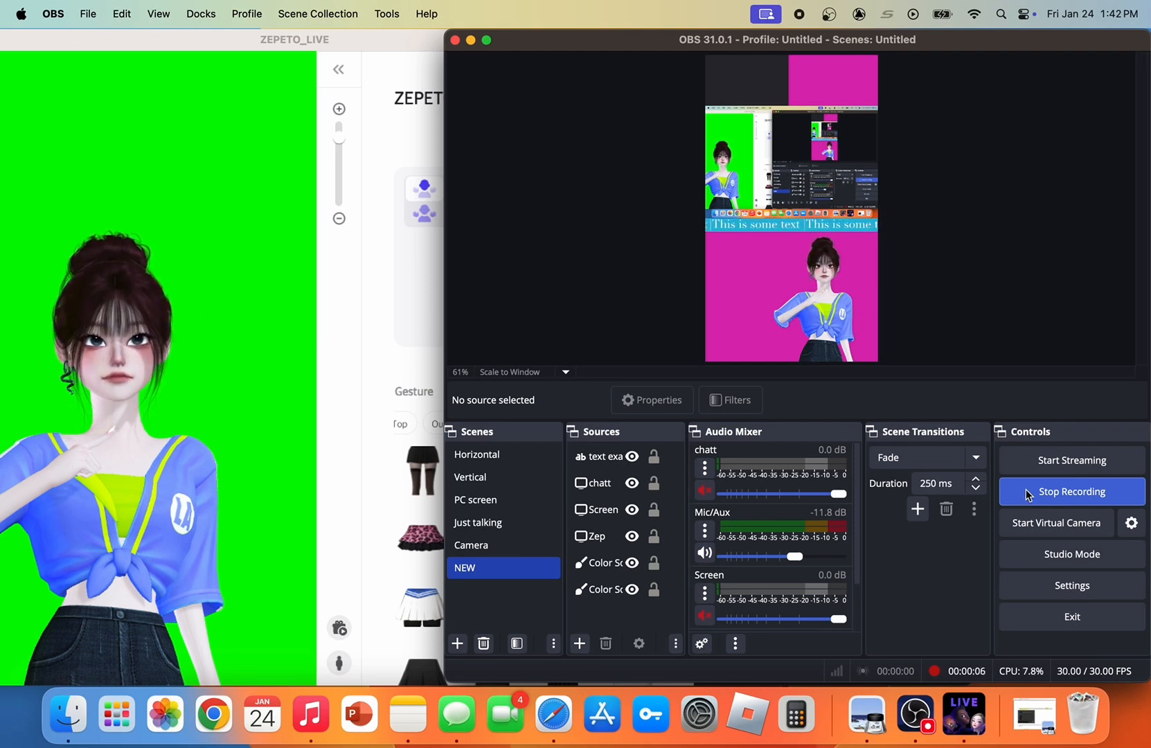
click(1027, 493)
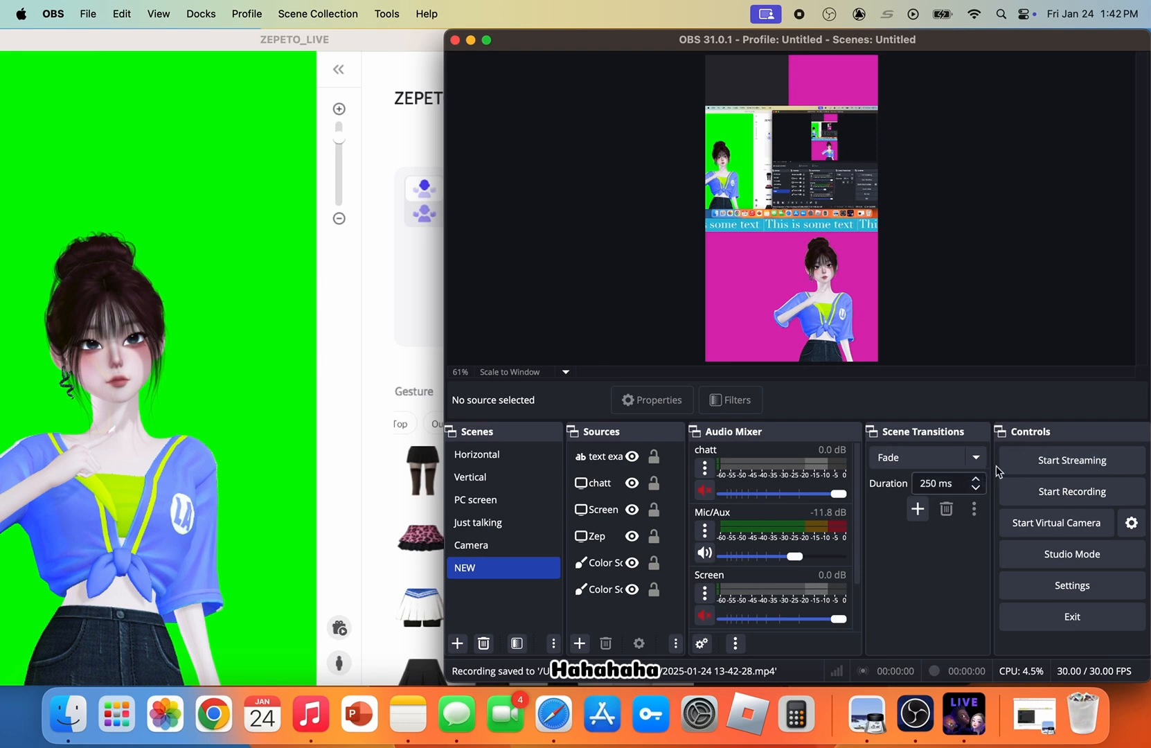
Switch to ZEPETO_LIVE and start a private live broadcast titled LIVE
click(399, 304)
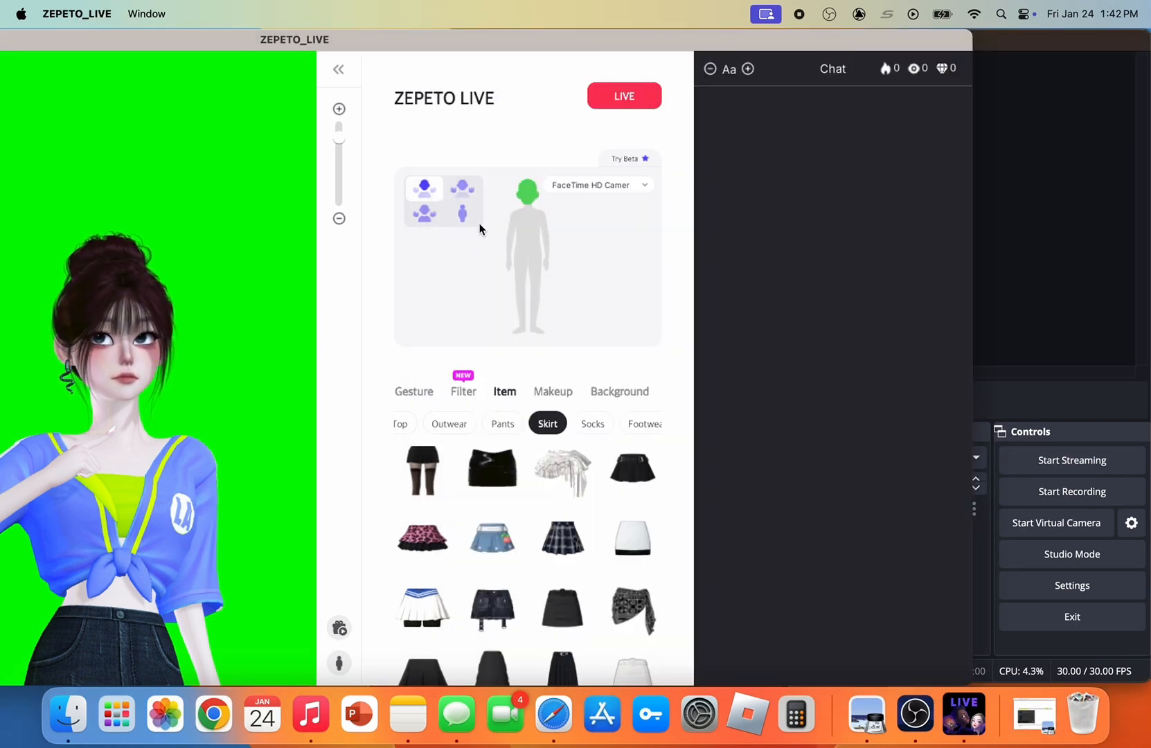
click(624, 96)
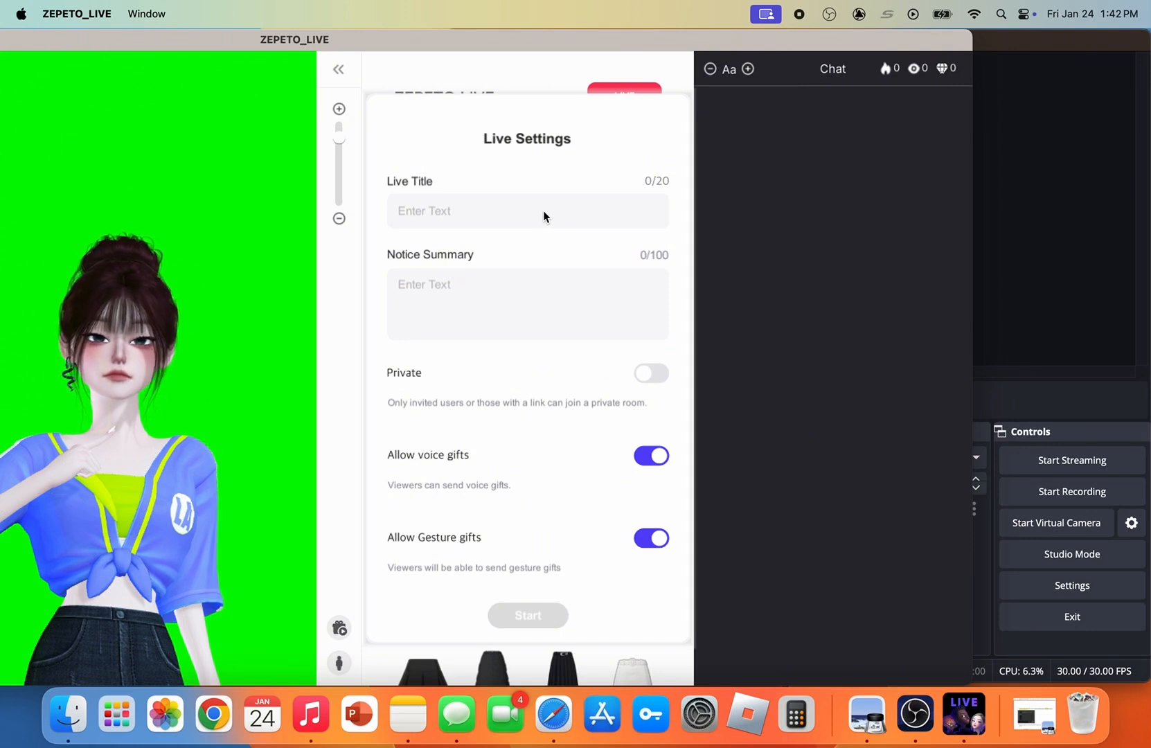
text(LIVW)
key(BackSpace)
text(E)
click(655, 376)
click(505, 626)
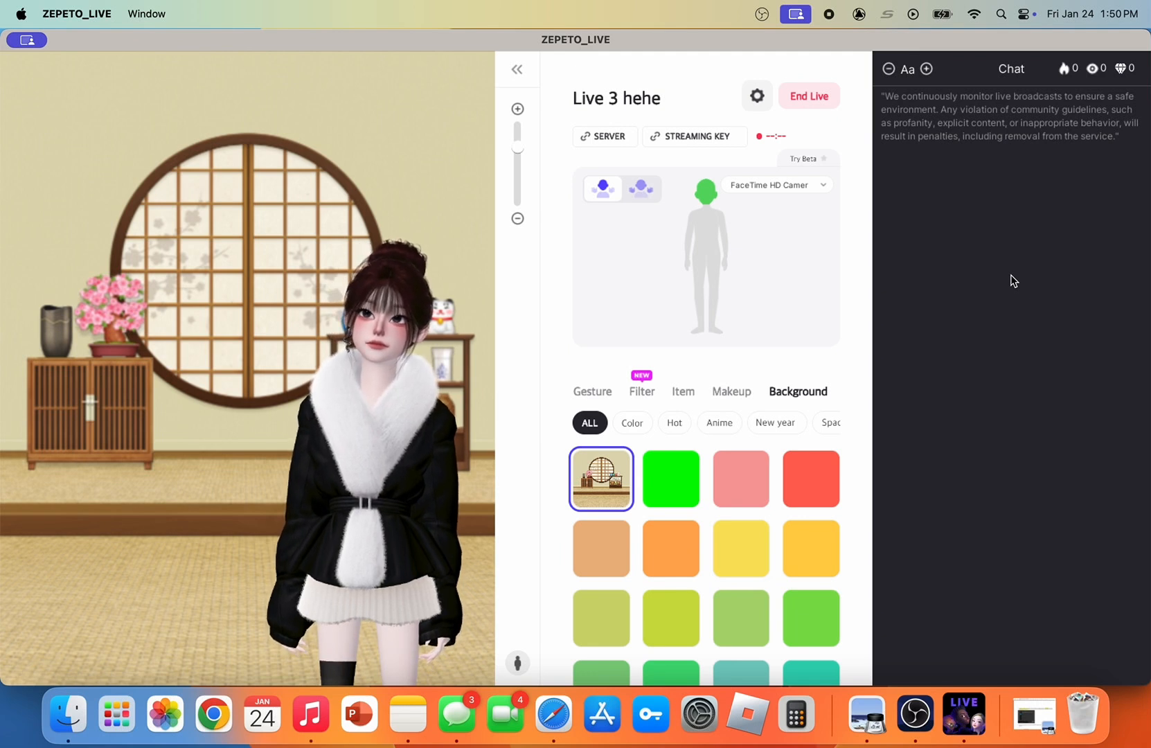
Switch to OBS, paste the ZEPETO streaming key as the stream key in the Stream settings, and start streaming
click(915, 713)
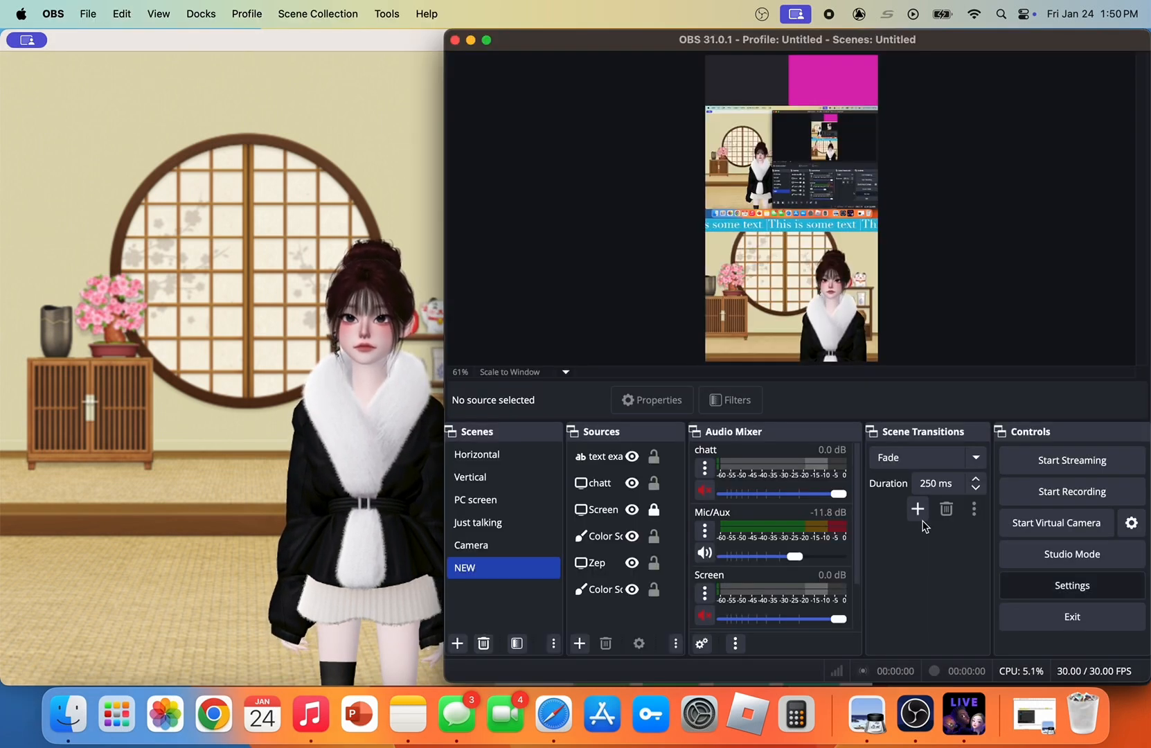
click(1053, 584)
click(470, 152)
double_click(710, 201)
key(super+v)
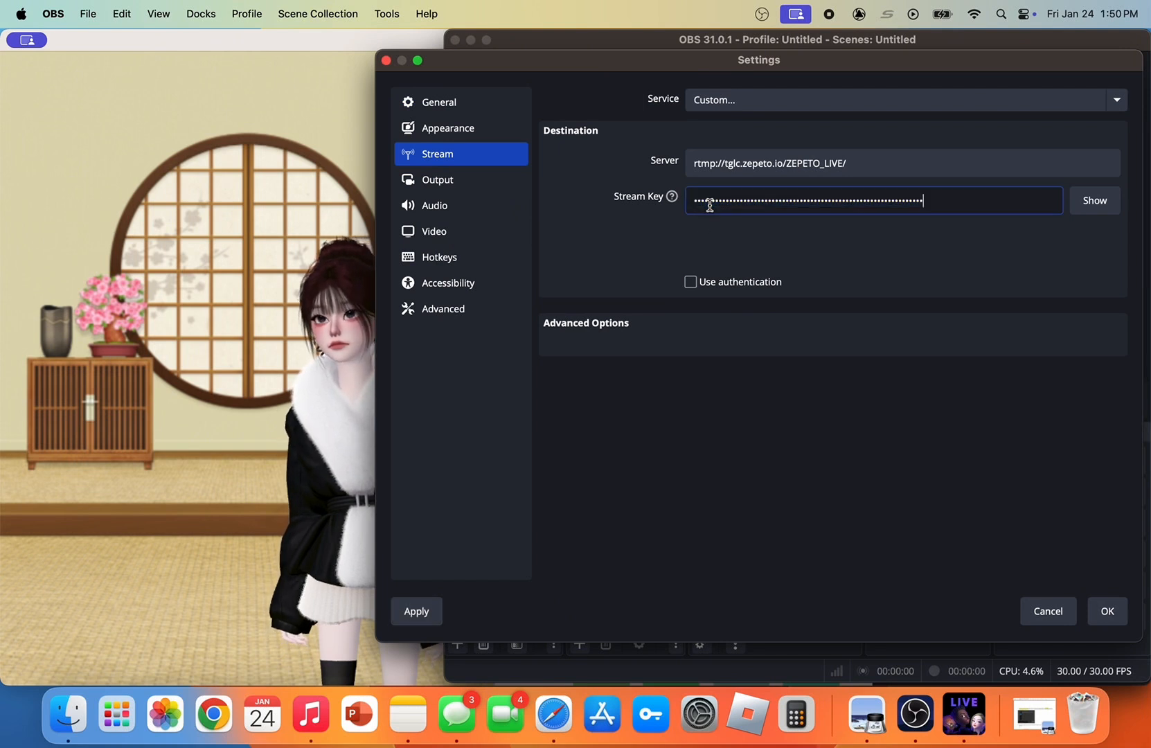
click(1093, 616)
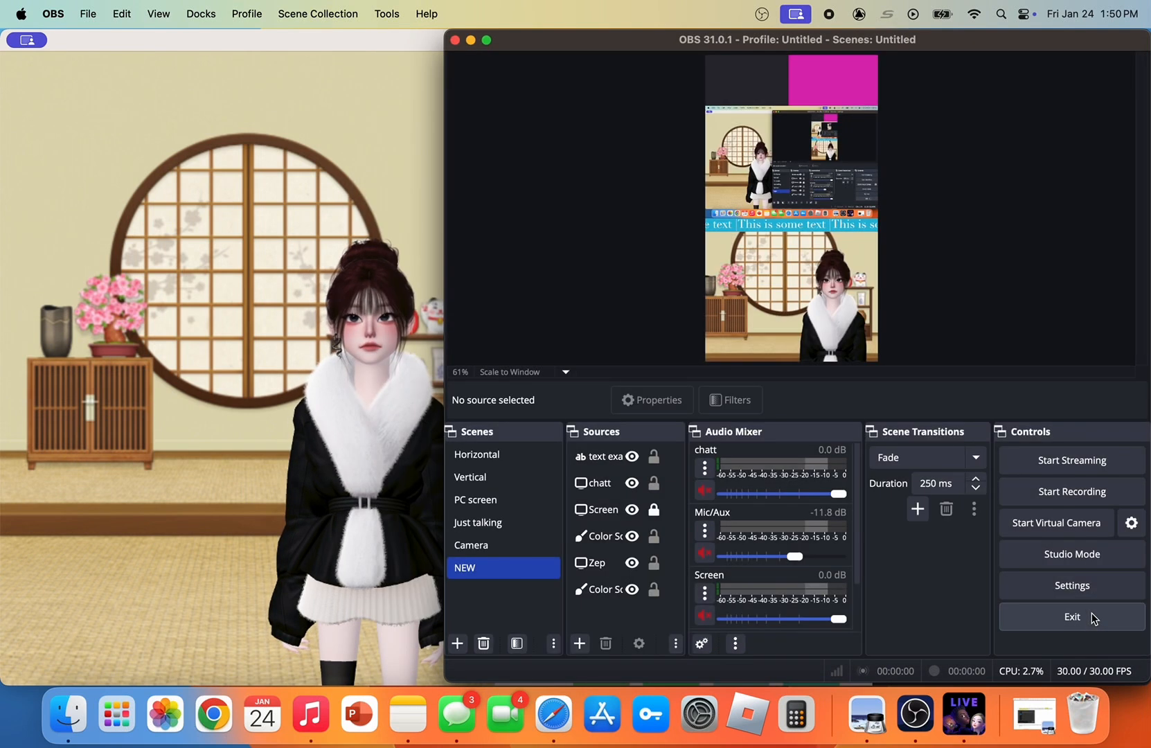
click(1080, 464)
Open the Live 3 hehe broadcast from the Live section of the ZEPETO mobile app
scroll(818, 520, down, 3)
scroll(796, 533, up, 3)
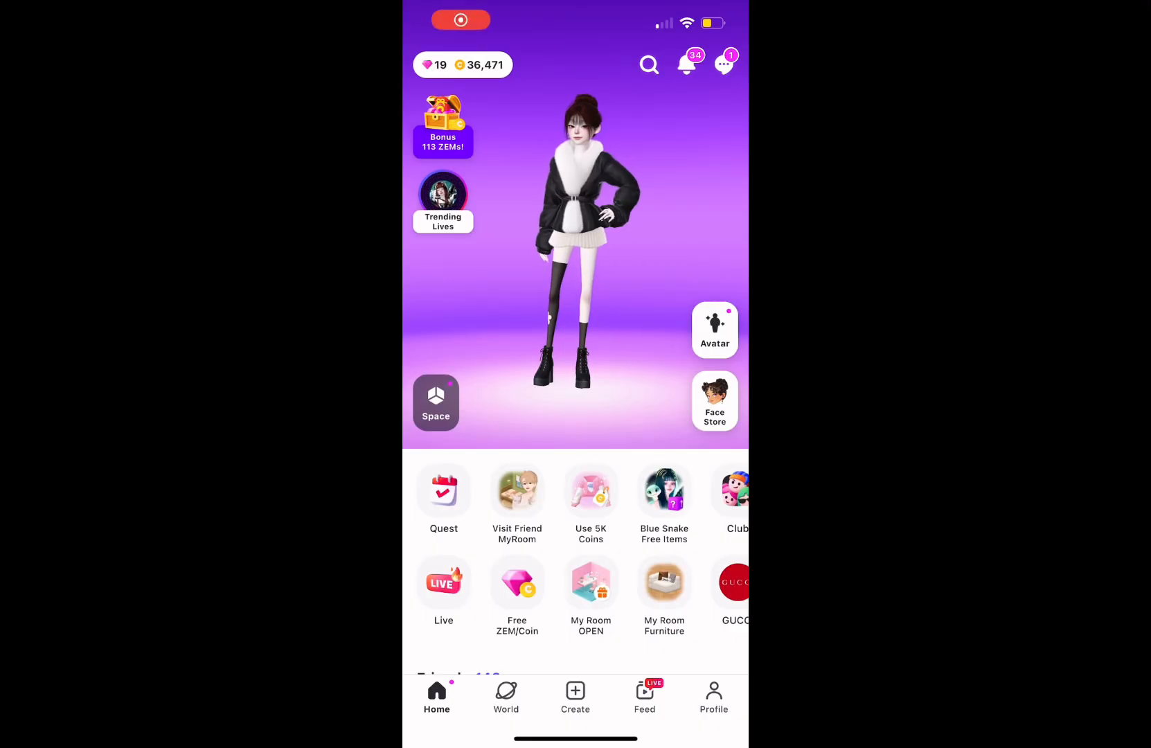
click(444, 583)
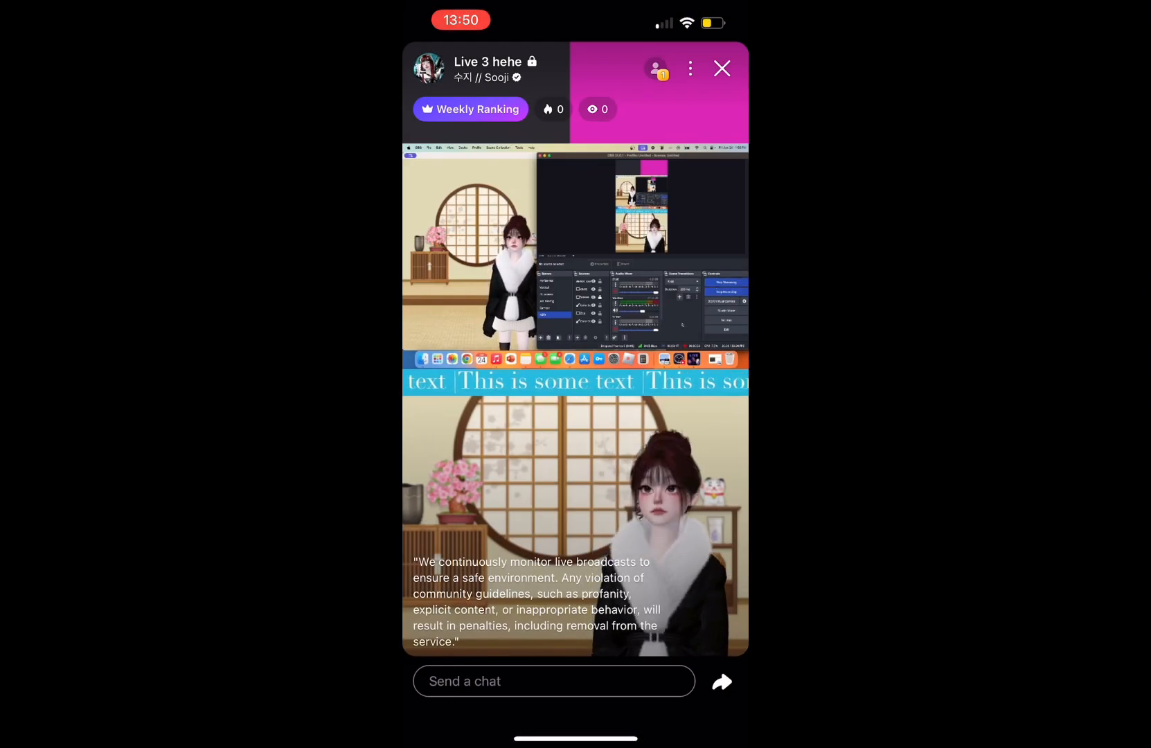
Send test chat messages such as "Hi" and "So i did it haha" in the live, and close the keyboard
click(554, 682)
text(Hi)
key(Return)
text(Hl)
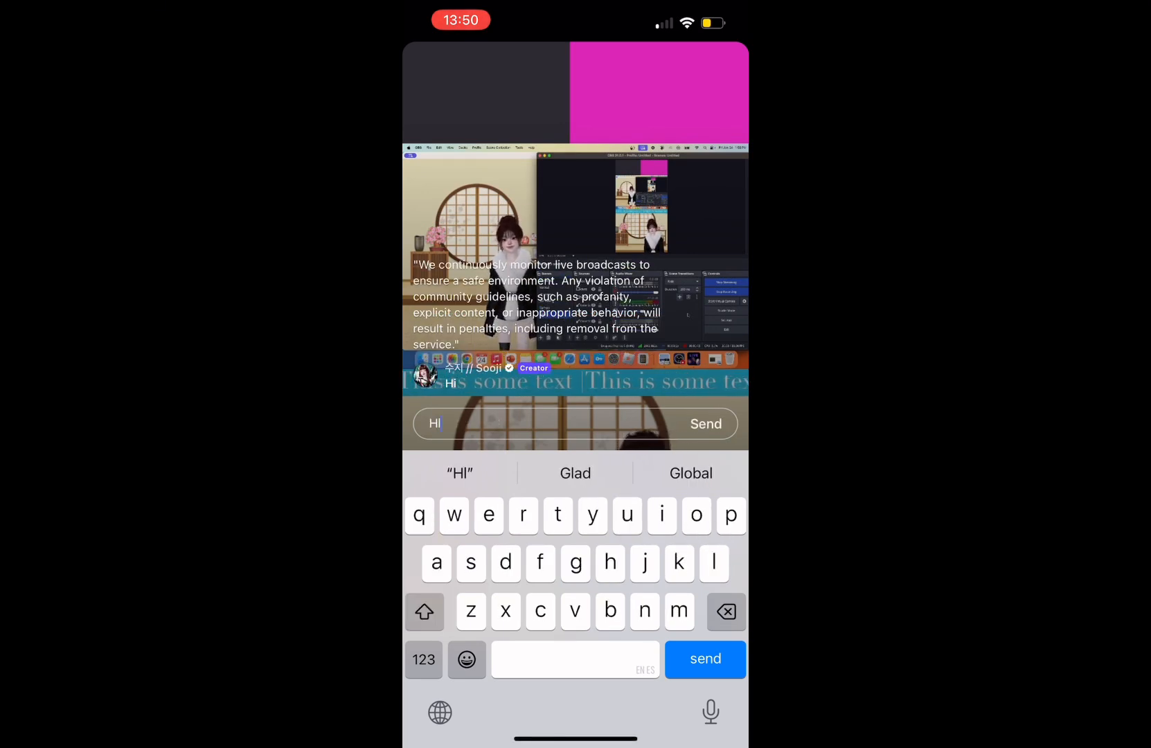
click(691, 473)
key(BackSpace)
key(BackSpace)
key(BackSpace)
key(BackSpace)
key(BackSpace)
key(BackSpace)
key(BackSpace)
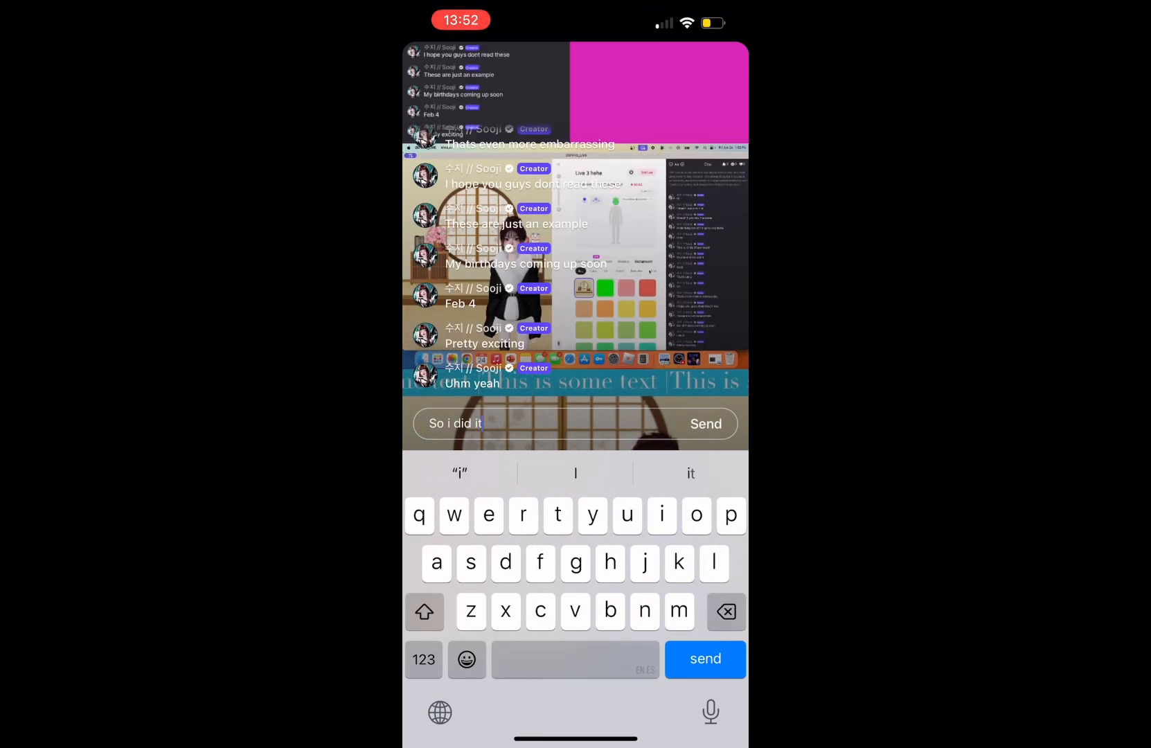
text(haha)
key(Return)
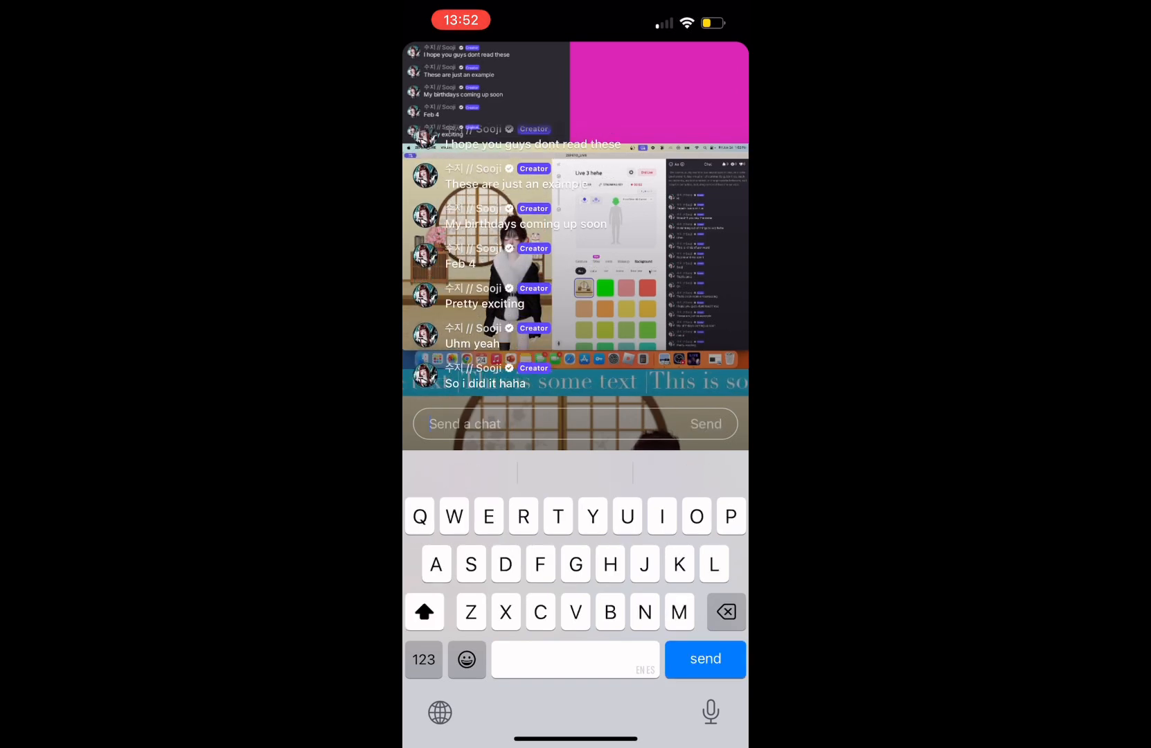
click(644, 277)
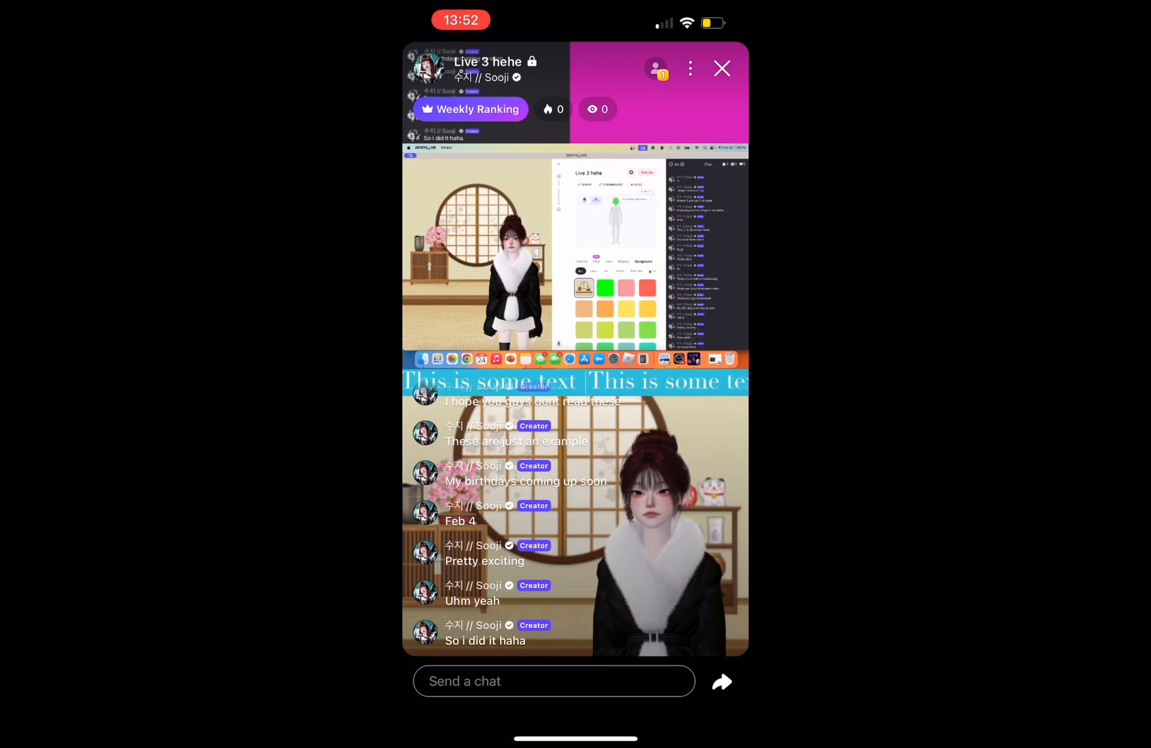
Examine the live's follower and following invite lists, its link-sharing options and the prompt for leaving the broadcast
click(722, 682)
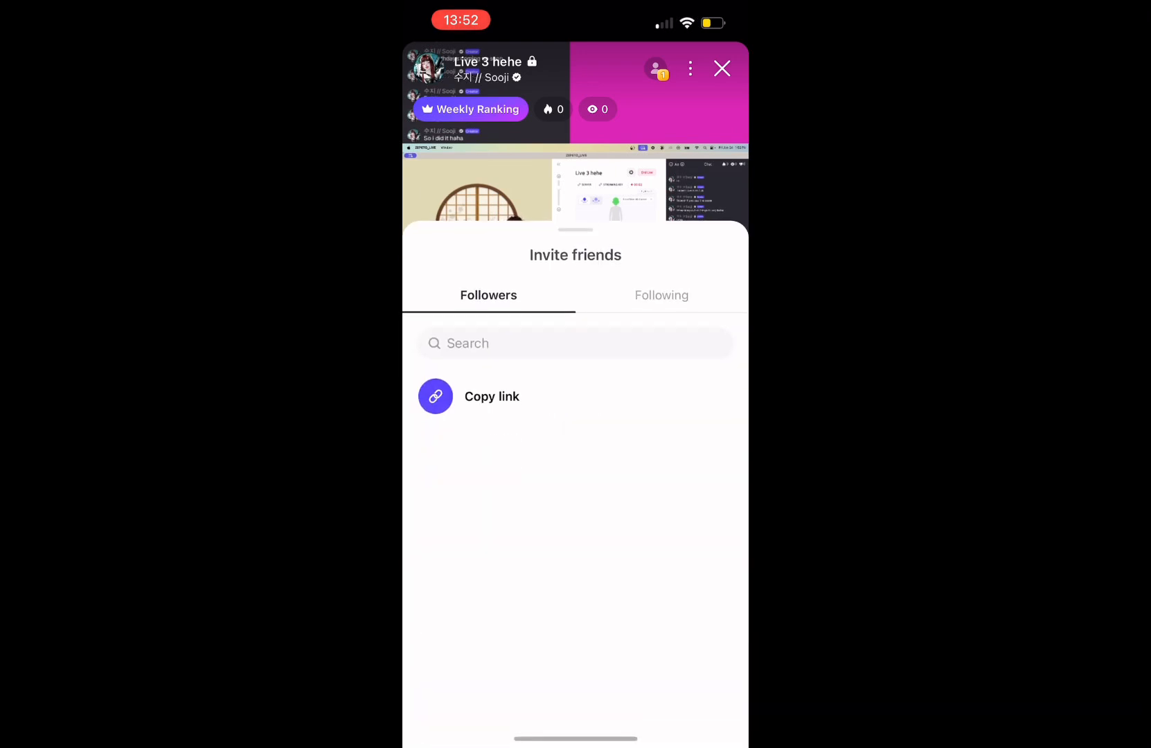
click(662, 298)
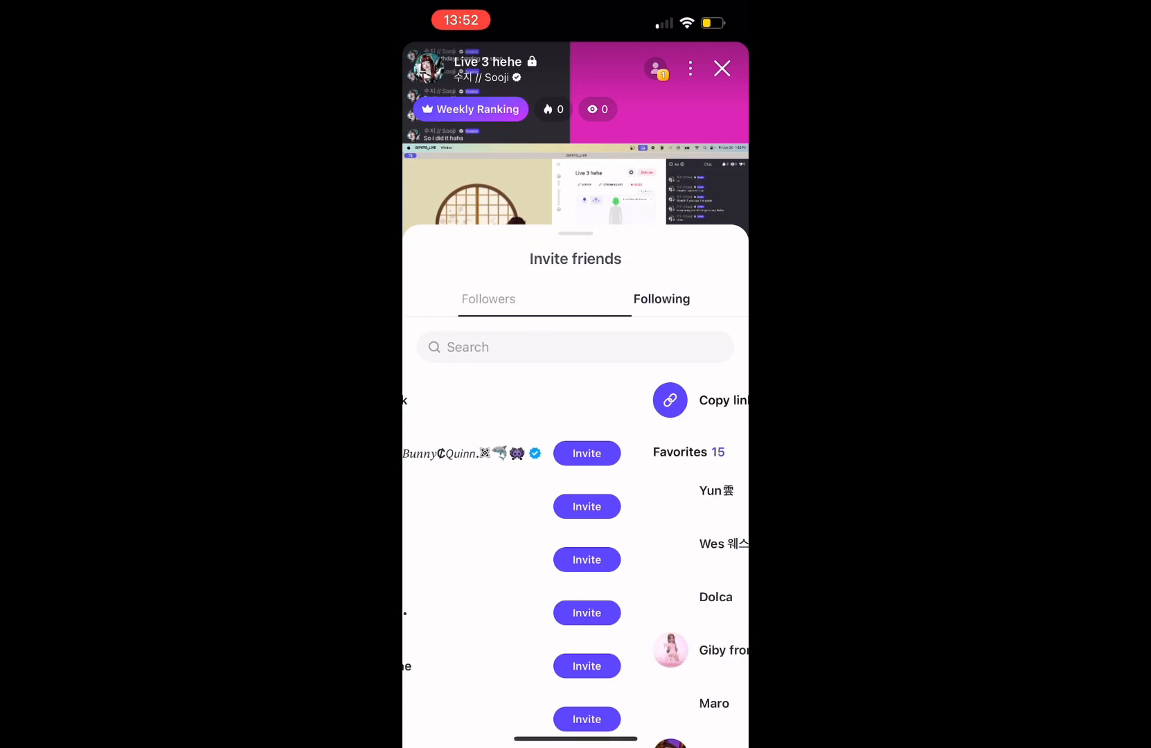
click(492, 401)
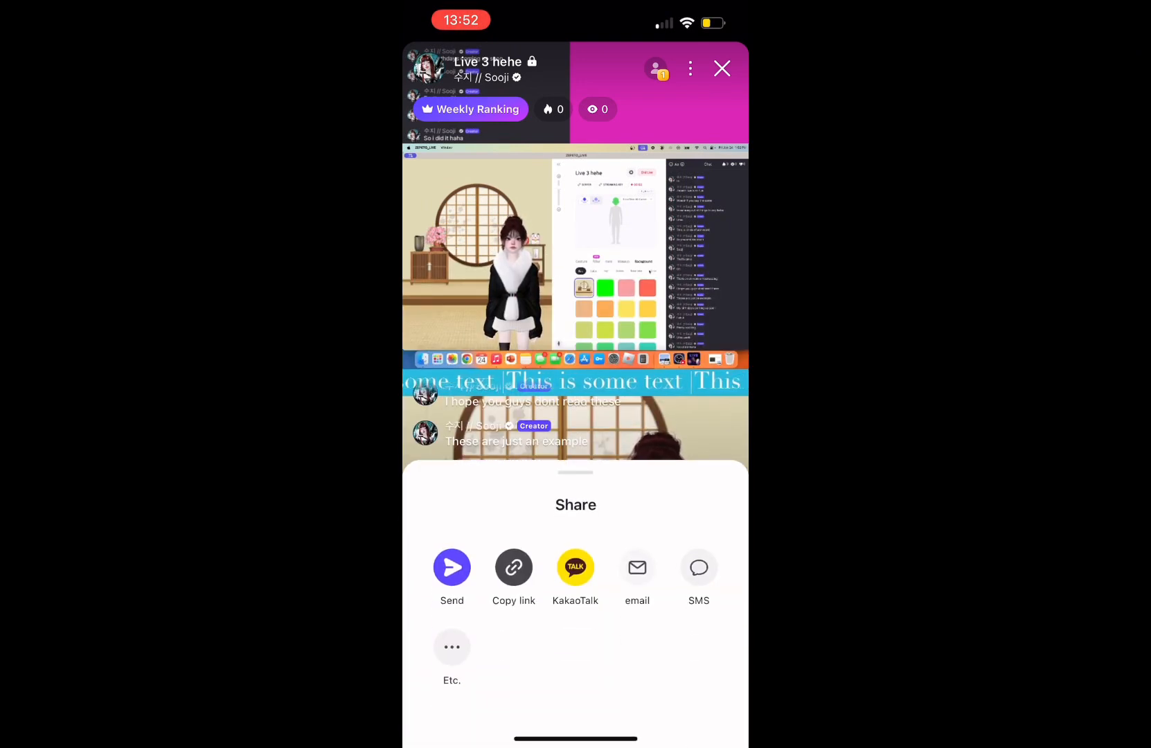
click(575, 277)
click(722, 68)
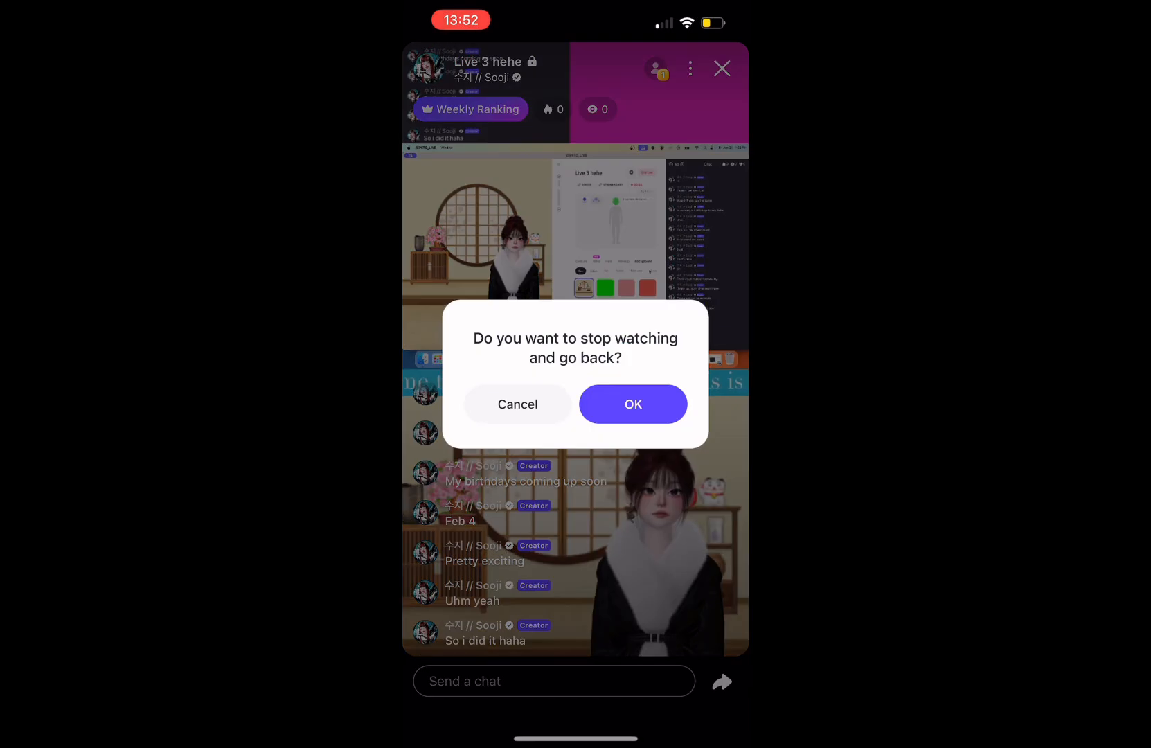
click(517, 404)
Examine the live's Resolution and Manager Settings options
click(690, 68)
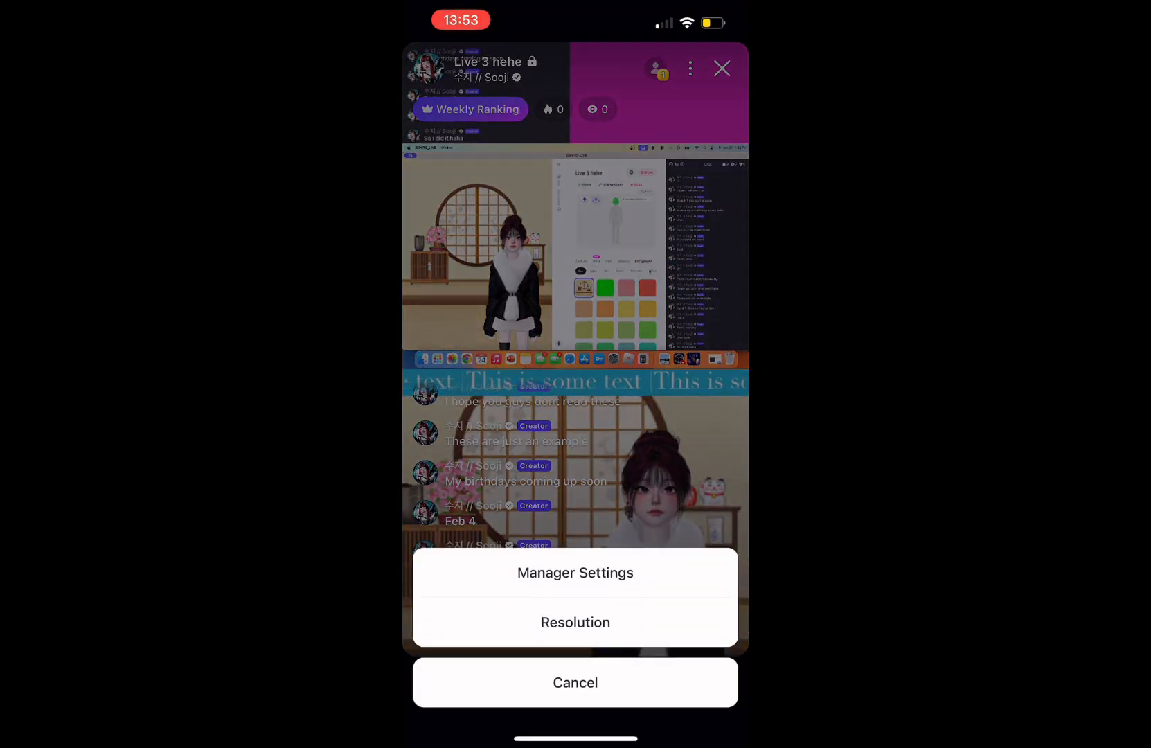
click(575, 623)
click(575, 682)
click(690, 68)
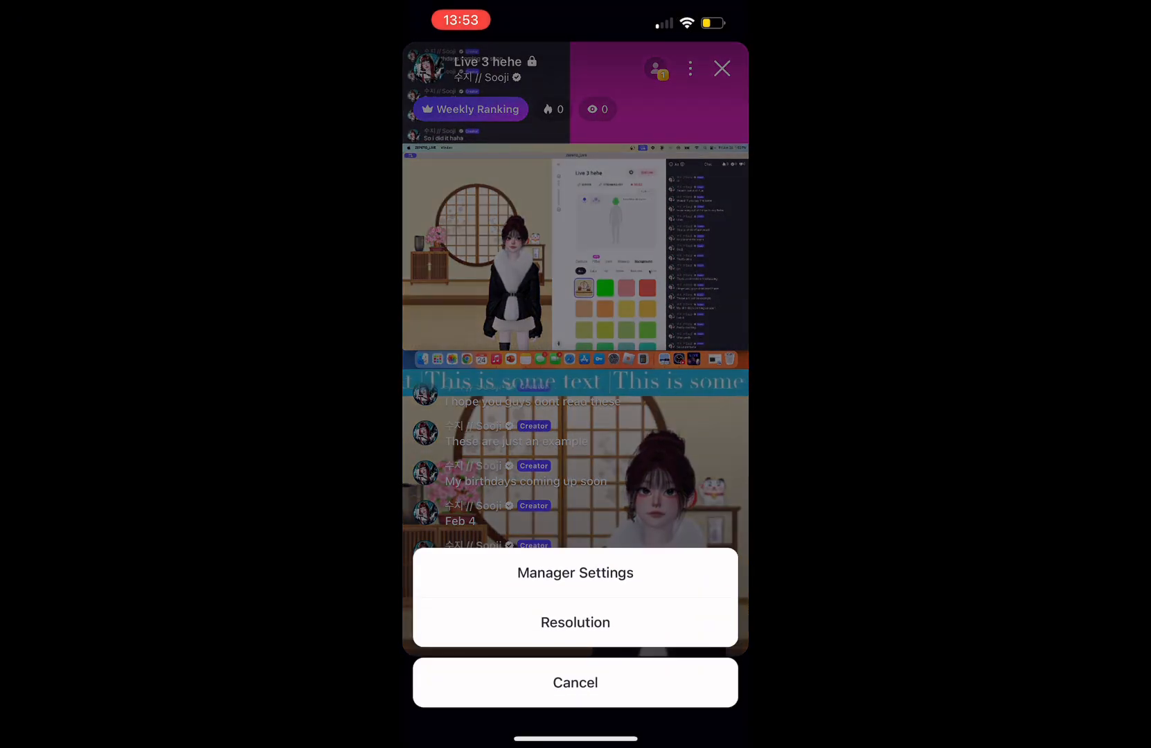
click(575, 573)
drag(575, 270, 575, 398)
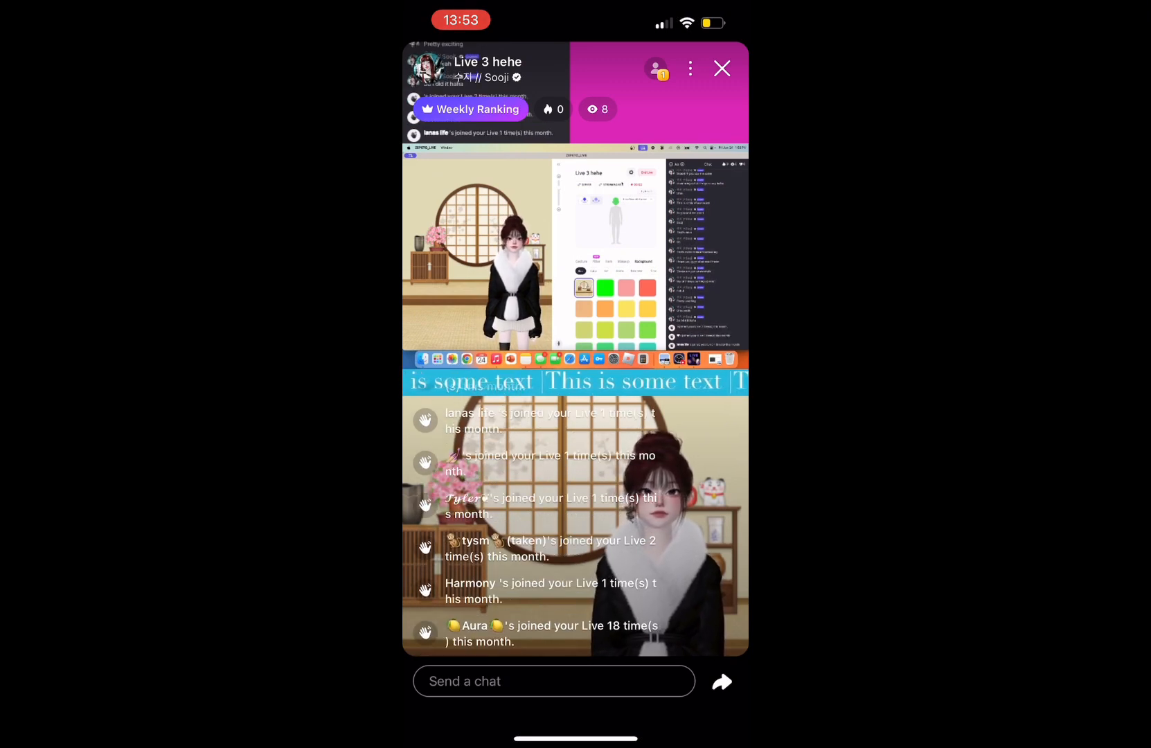
Open a viewer's profile from their join notice in the chat and review the moderation and guest request options
click(478, 500)
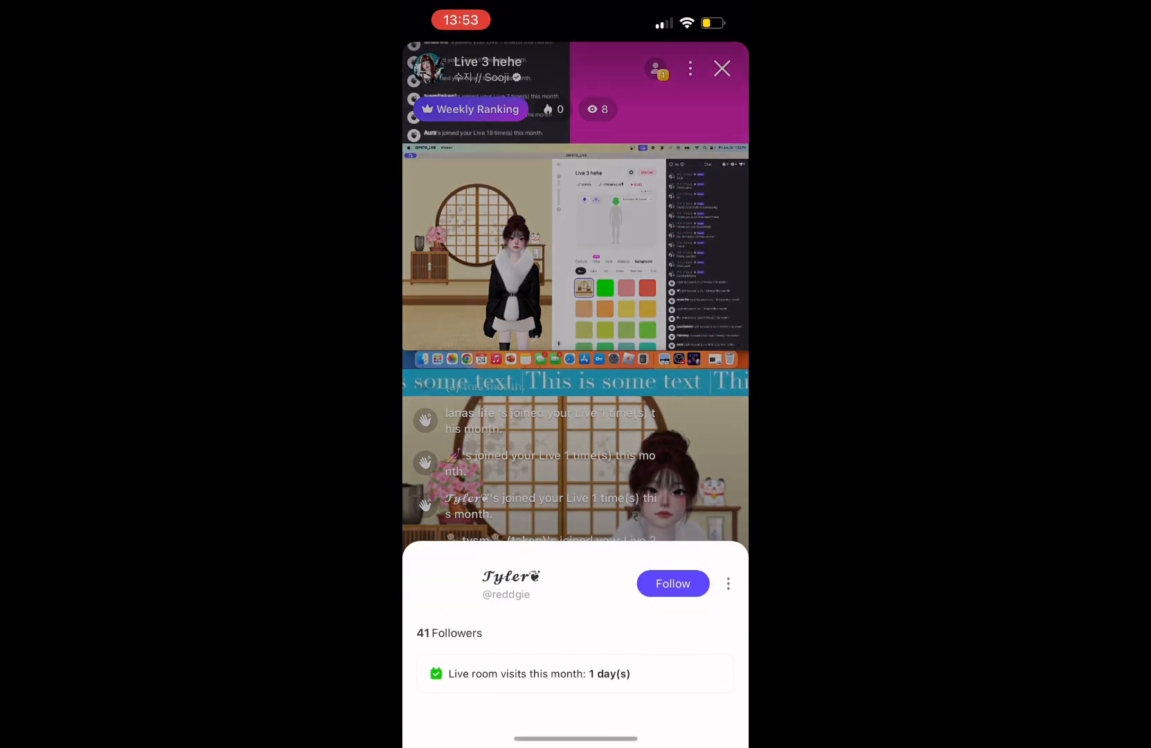
click(728, 583)
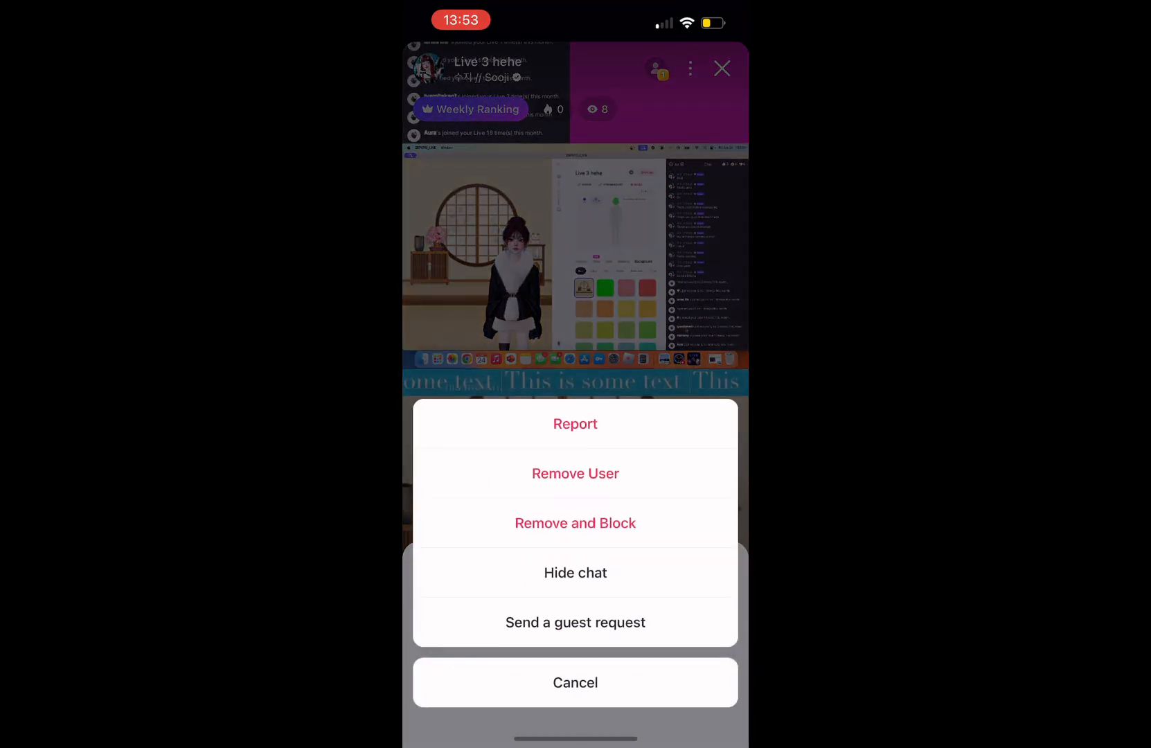
click(575, 683)
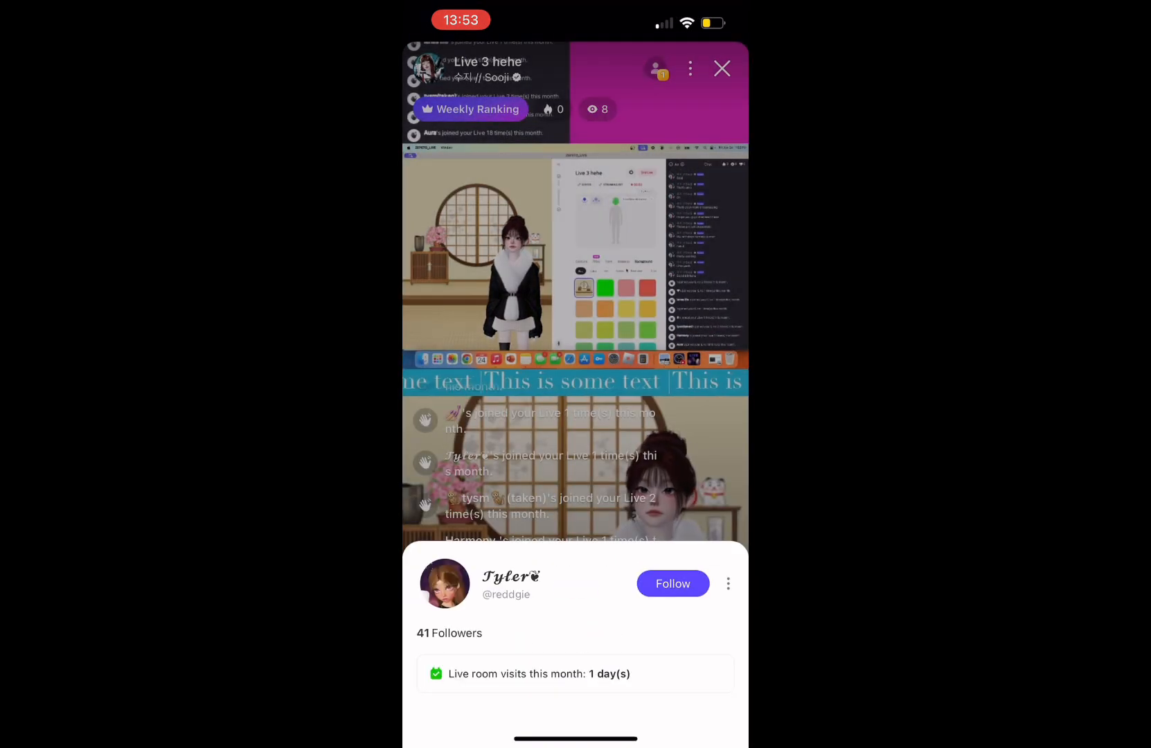